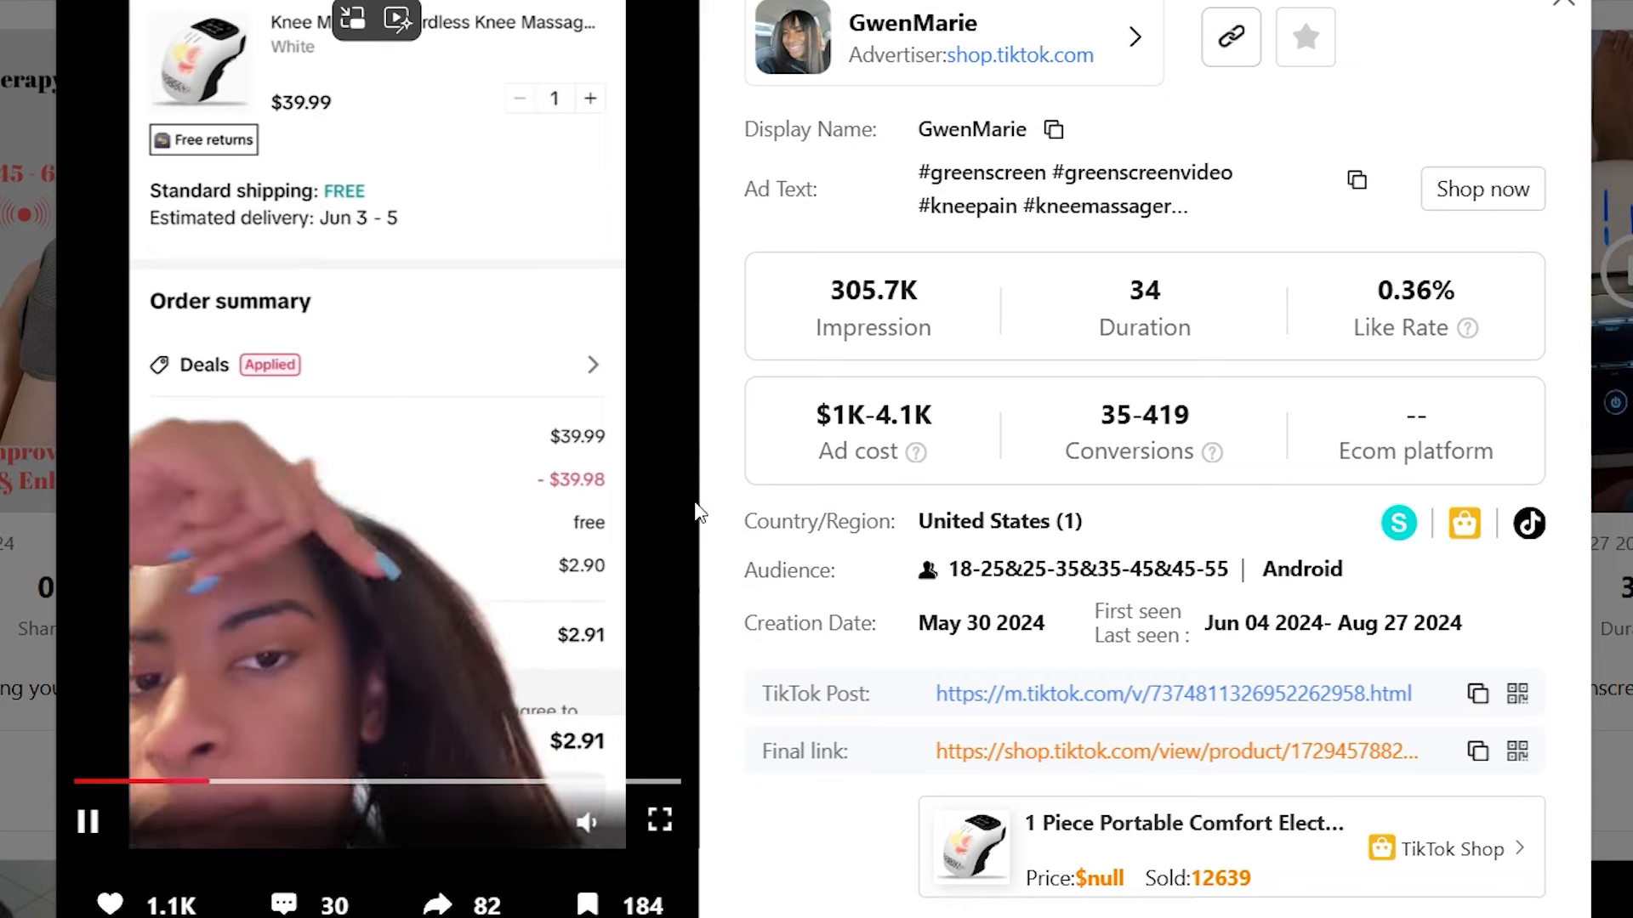
# Step: Highlight the ad cost estimate in the knee massager ad's details
pyautogui.moveTo(814, 428); pyautogui.dragTo(936, 418)
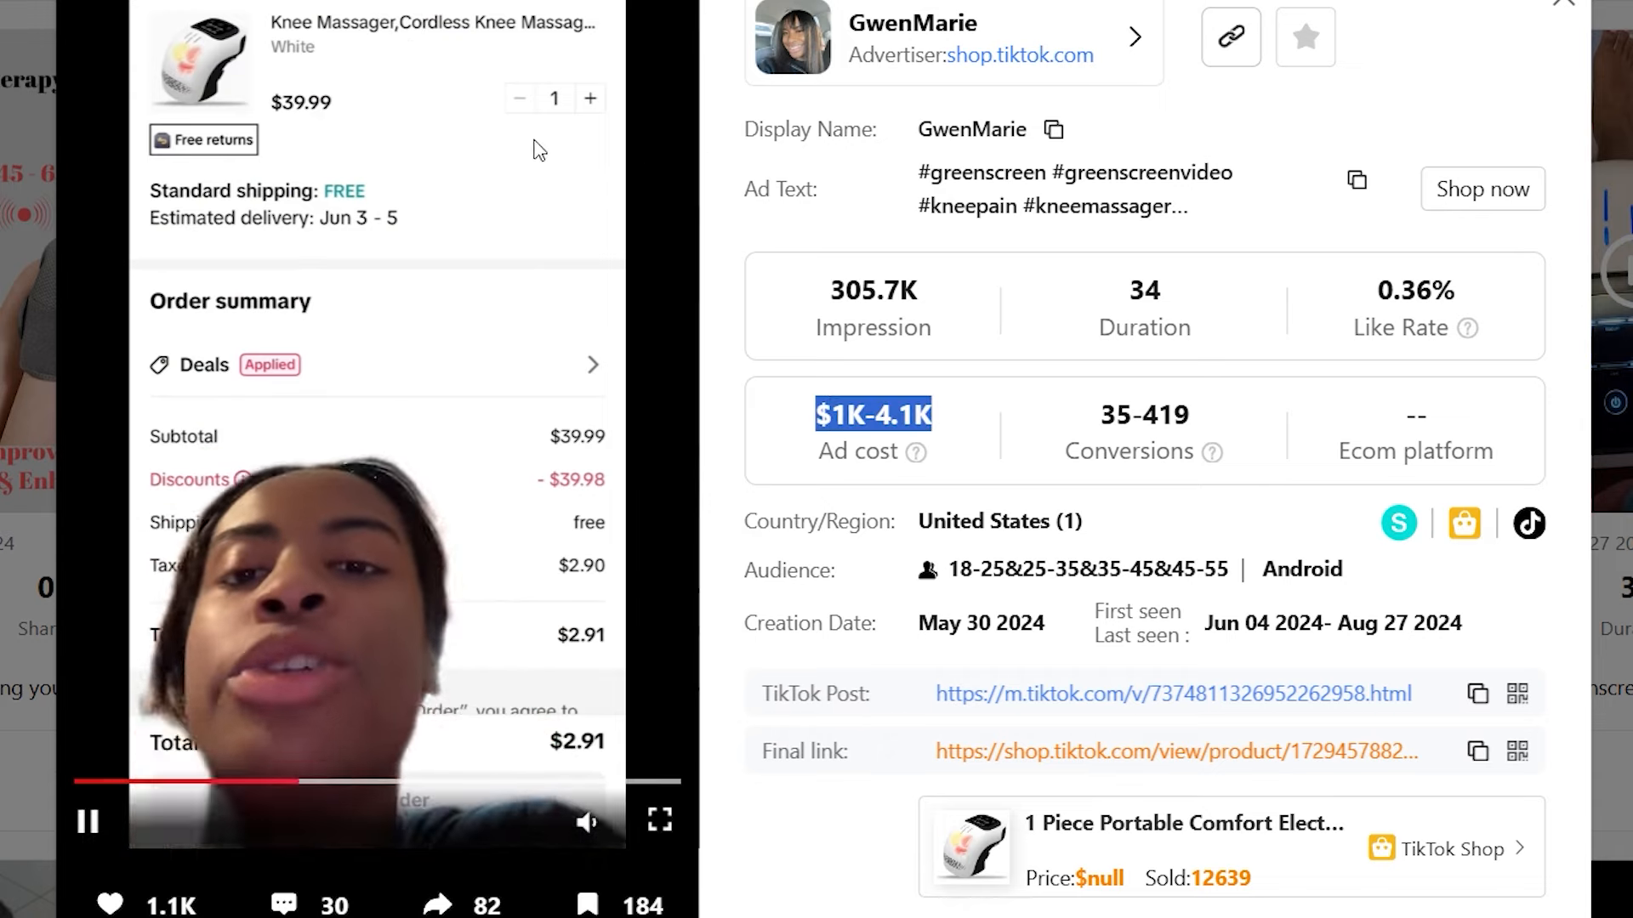
pyautogui.click(723, 343)
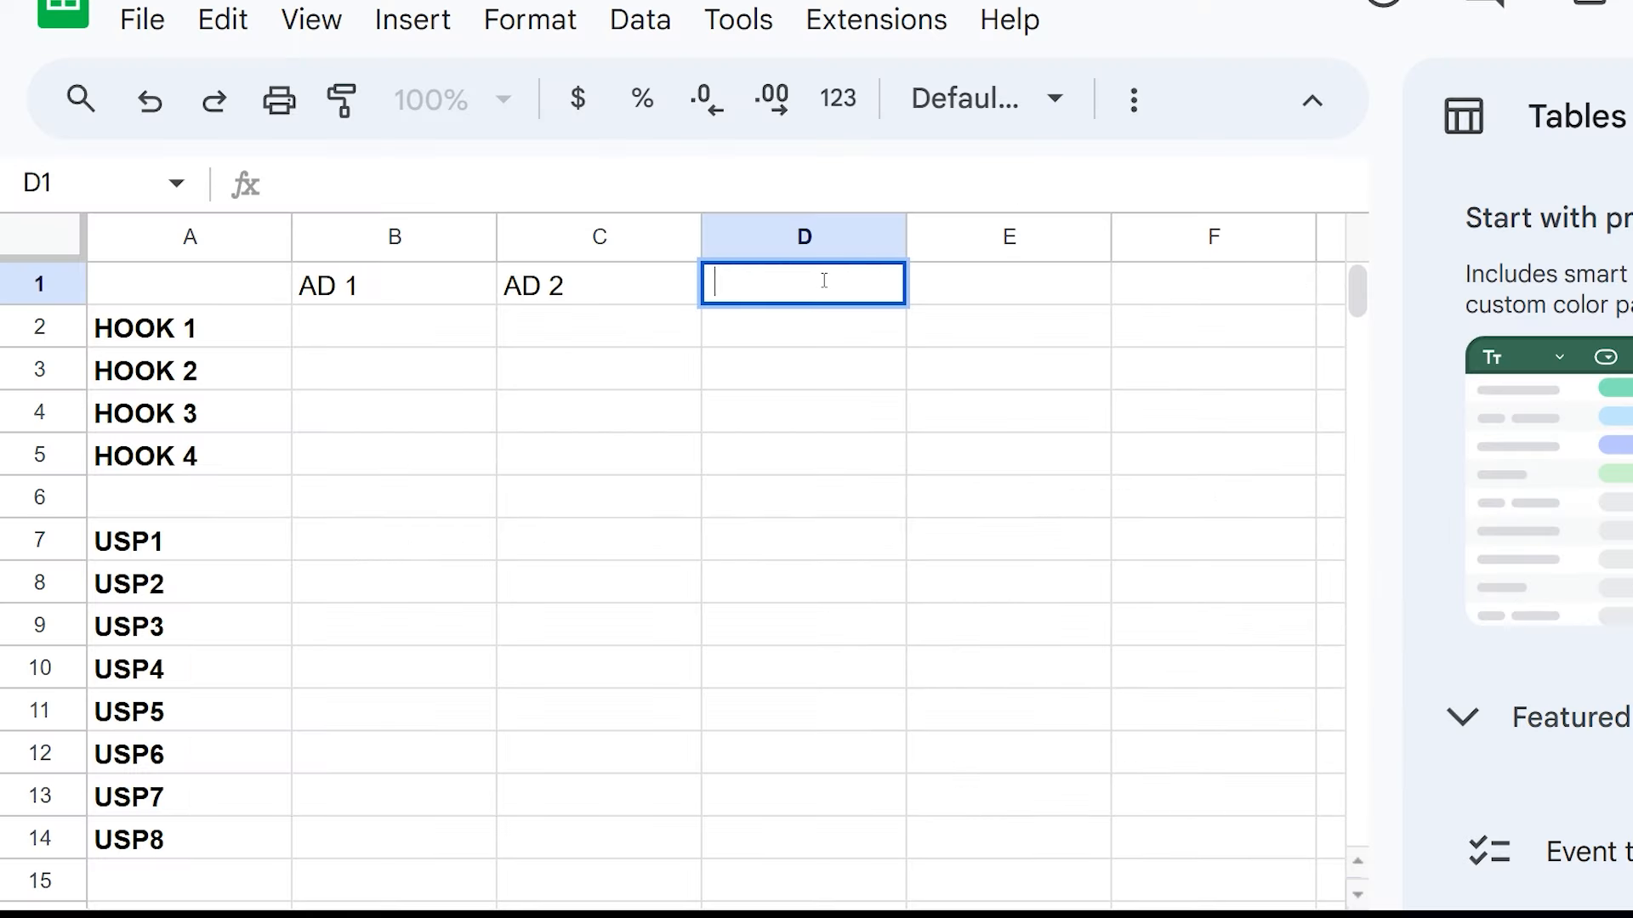
# Step: Add the column headings AD 3, AD 4, AD 5 and AD 6 in cells D1 to G1 of the spreadsheet
pyautogui.write('AD 3')
pyautogui.doubleClick(1012, 283)
pyautogui.write('AD 4')
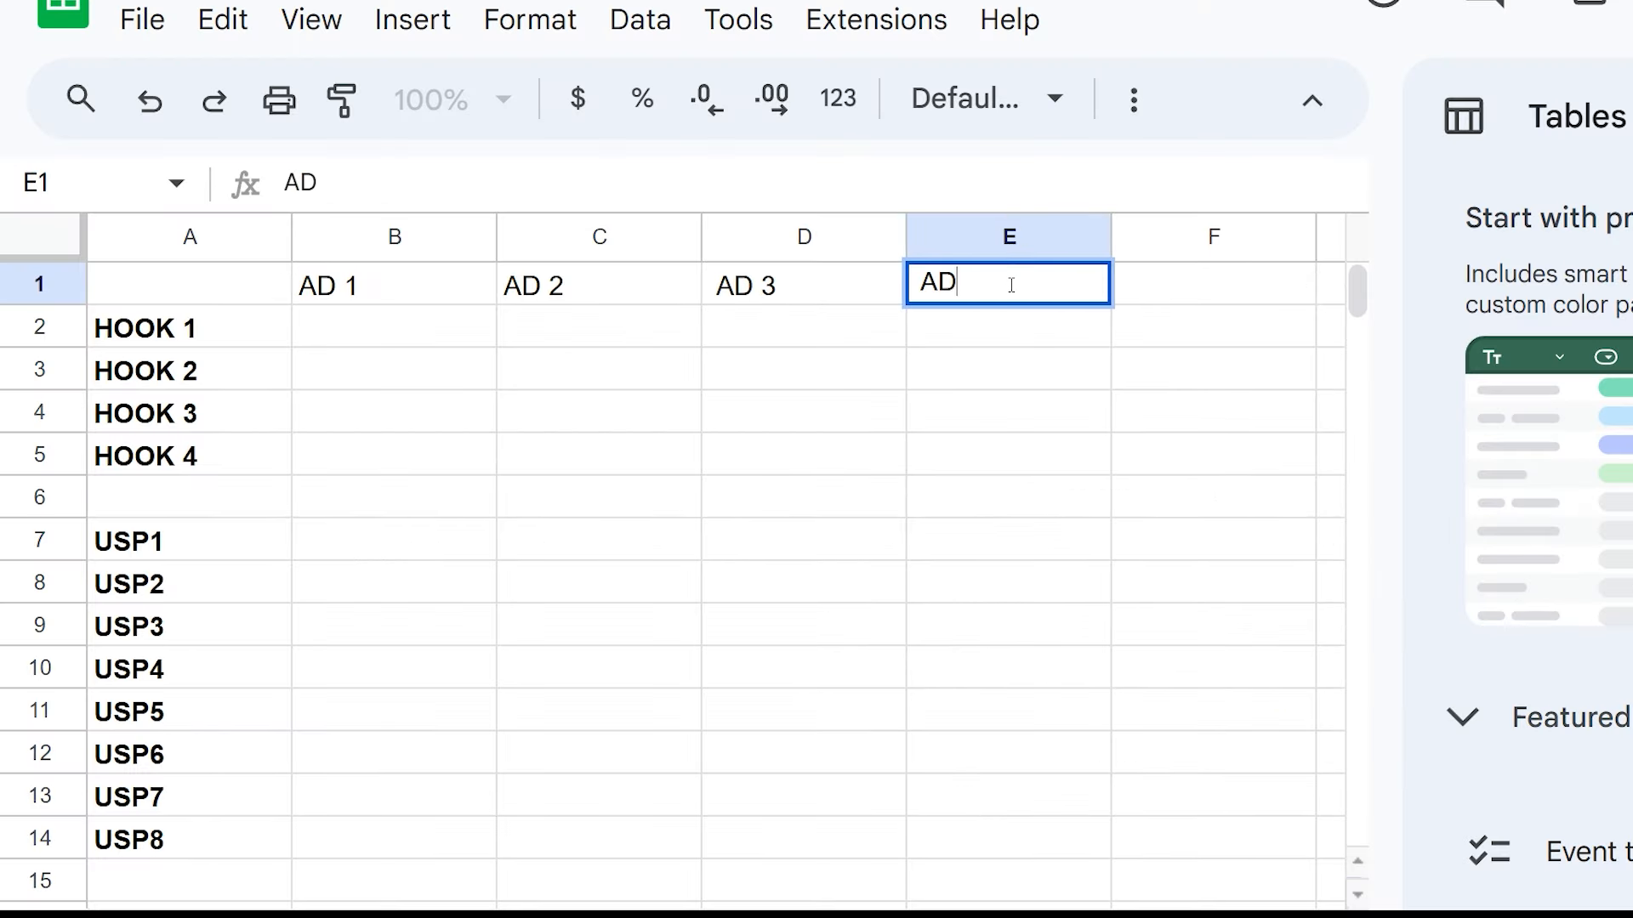
pyautogui.doubleClick(1205, 282)
pyautogui.write('AD 5')
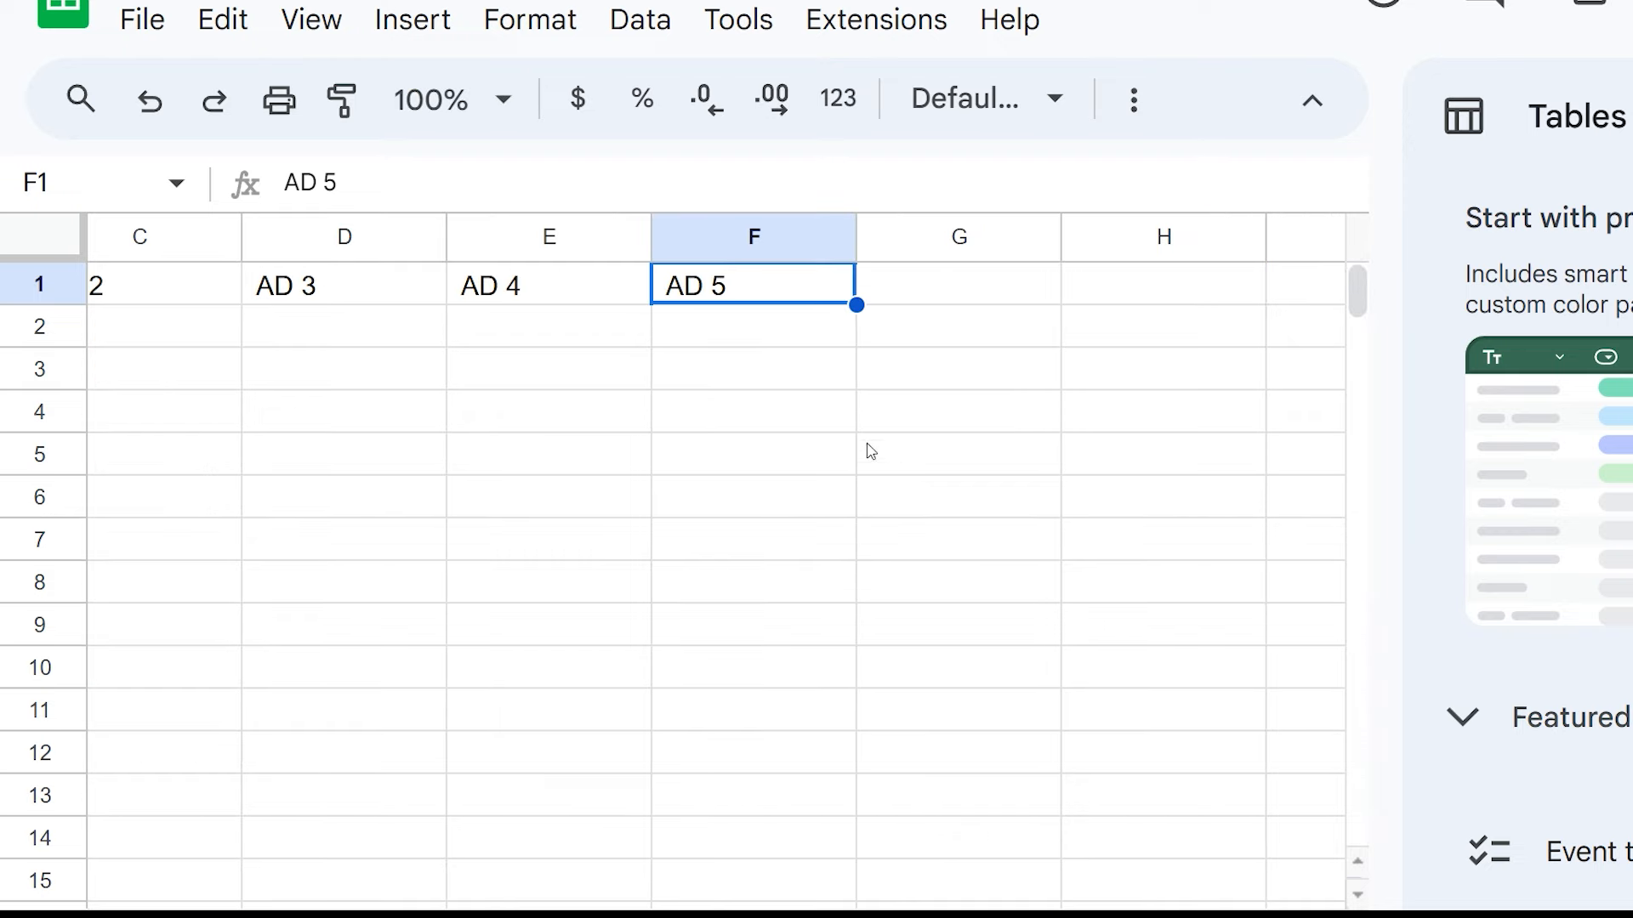
pyautogui.click(880, 463)
pyautogui.click(903, 293)
pyautogui.write('AD ')
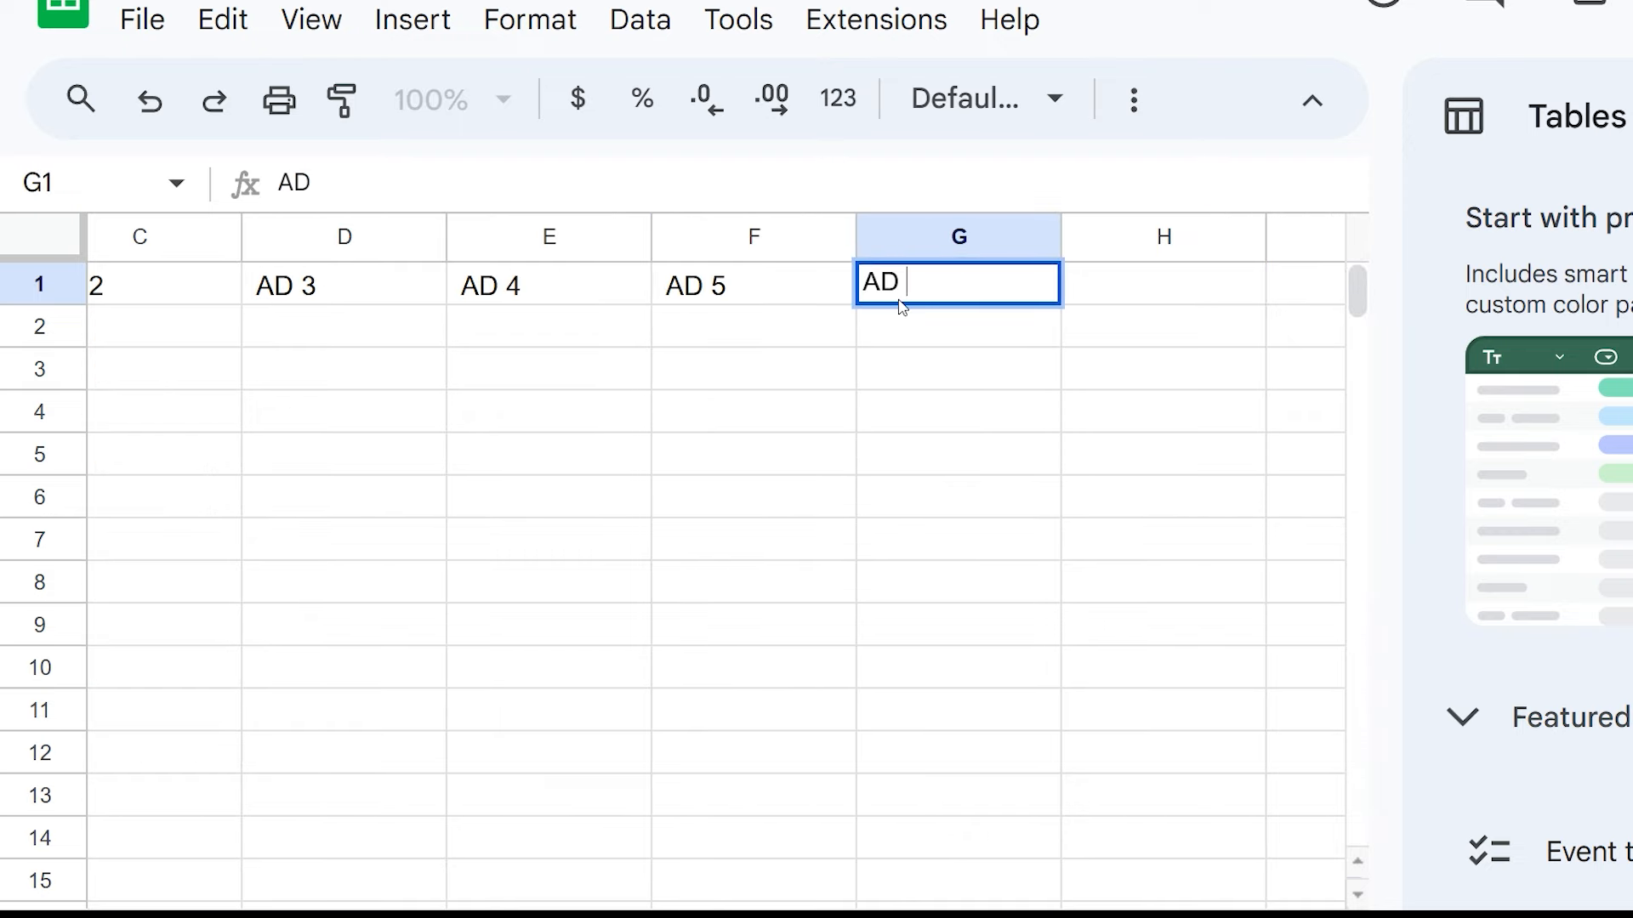
pyautogui.write('6')
pyautogui.click(963, 418)
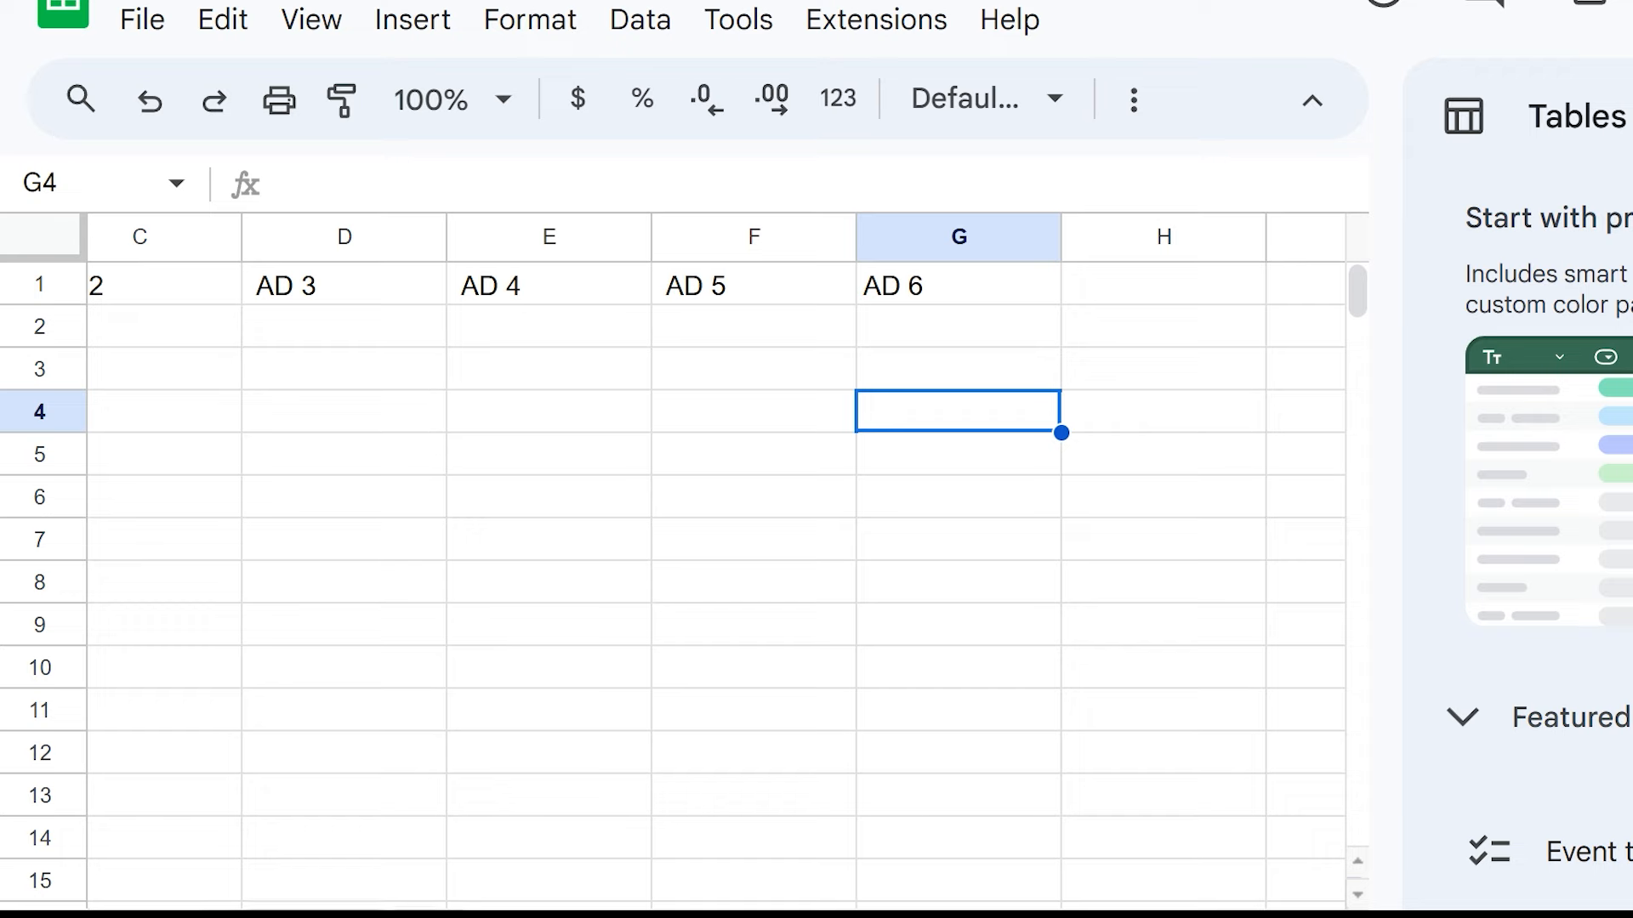
pyautogui.hscroll(-5, 340, 425)
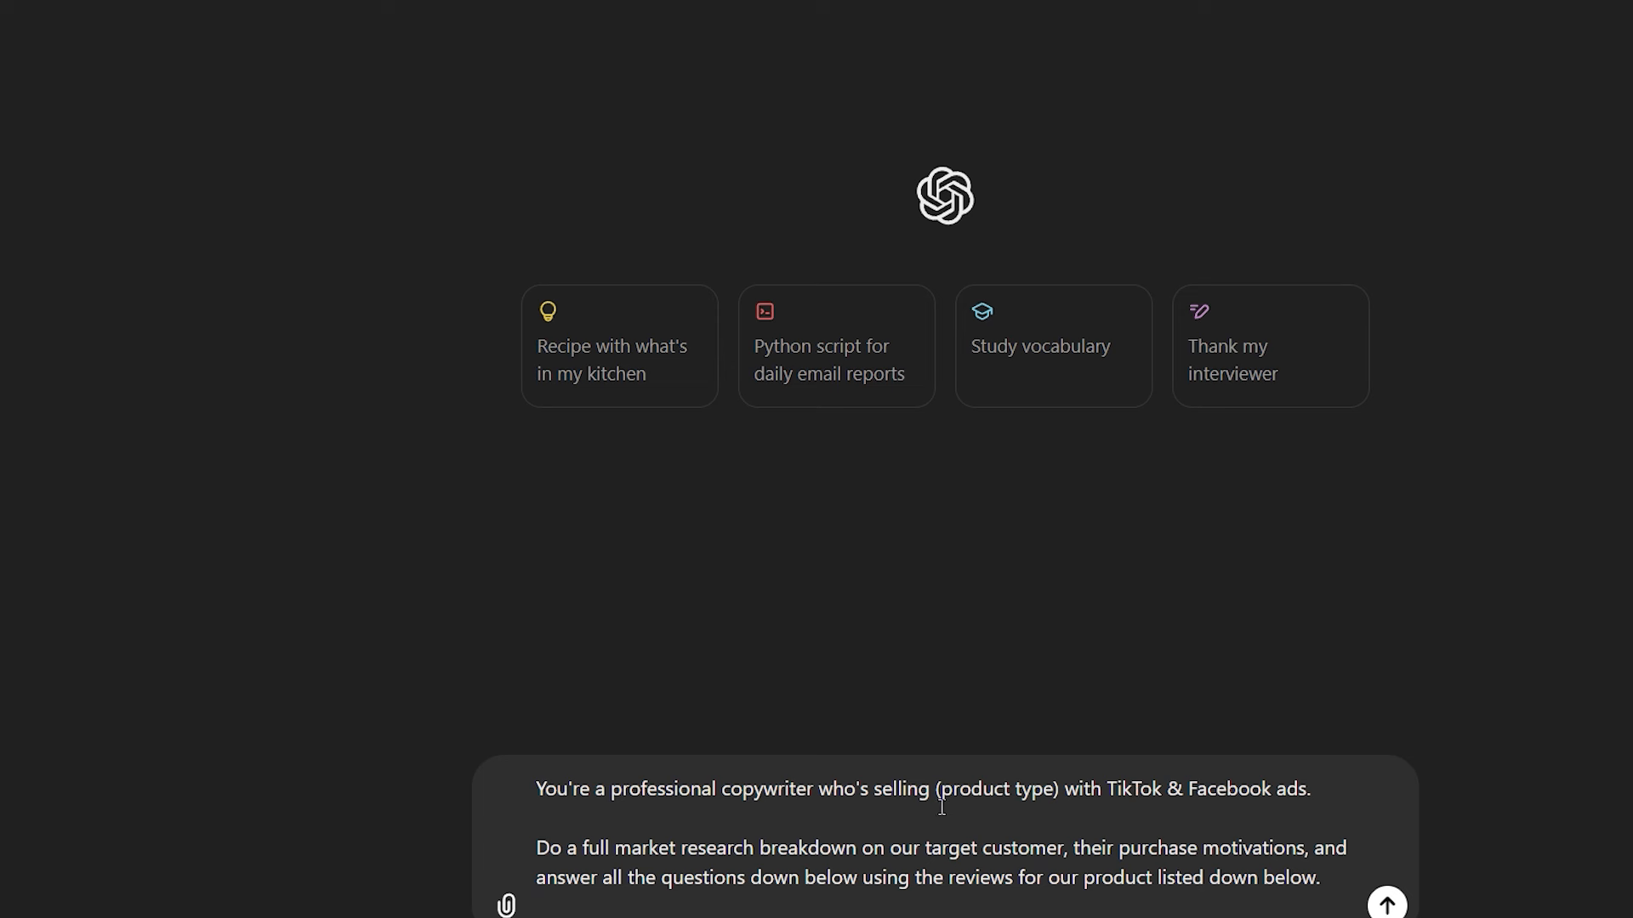
# Step: In ChatGPT, replace the "(product type)" placeholder in the copywriter prompt with "knee massager"
pyautogui.moveTo(938, 804); pyautogui.dragTo(1060, 804)
pyautogui.write('knee massager')
pyautogui.press('Return')
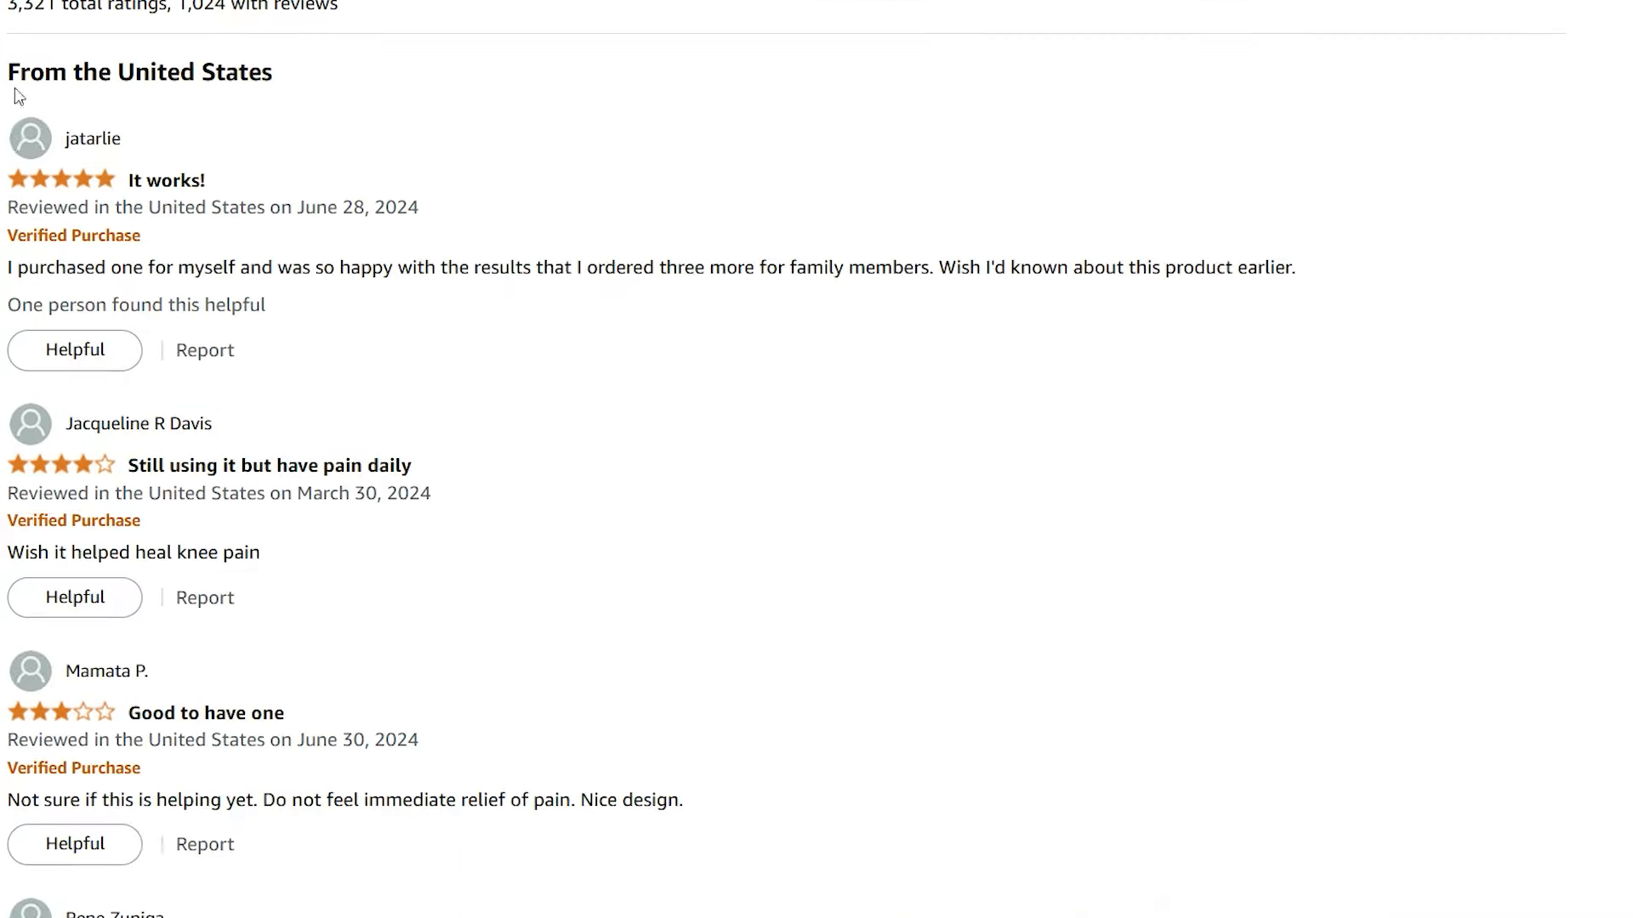
# Step: On Amazon, select the customer reviews of the cordless knee massager, one review page at a time
pyautogui.scroll(-20, 647, 533)
pyautogui.moveTo(15, 88); pyautogui.dragTo(584, 577)
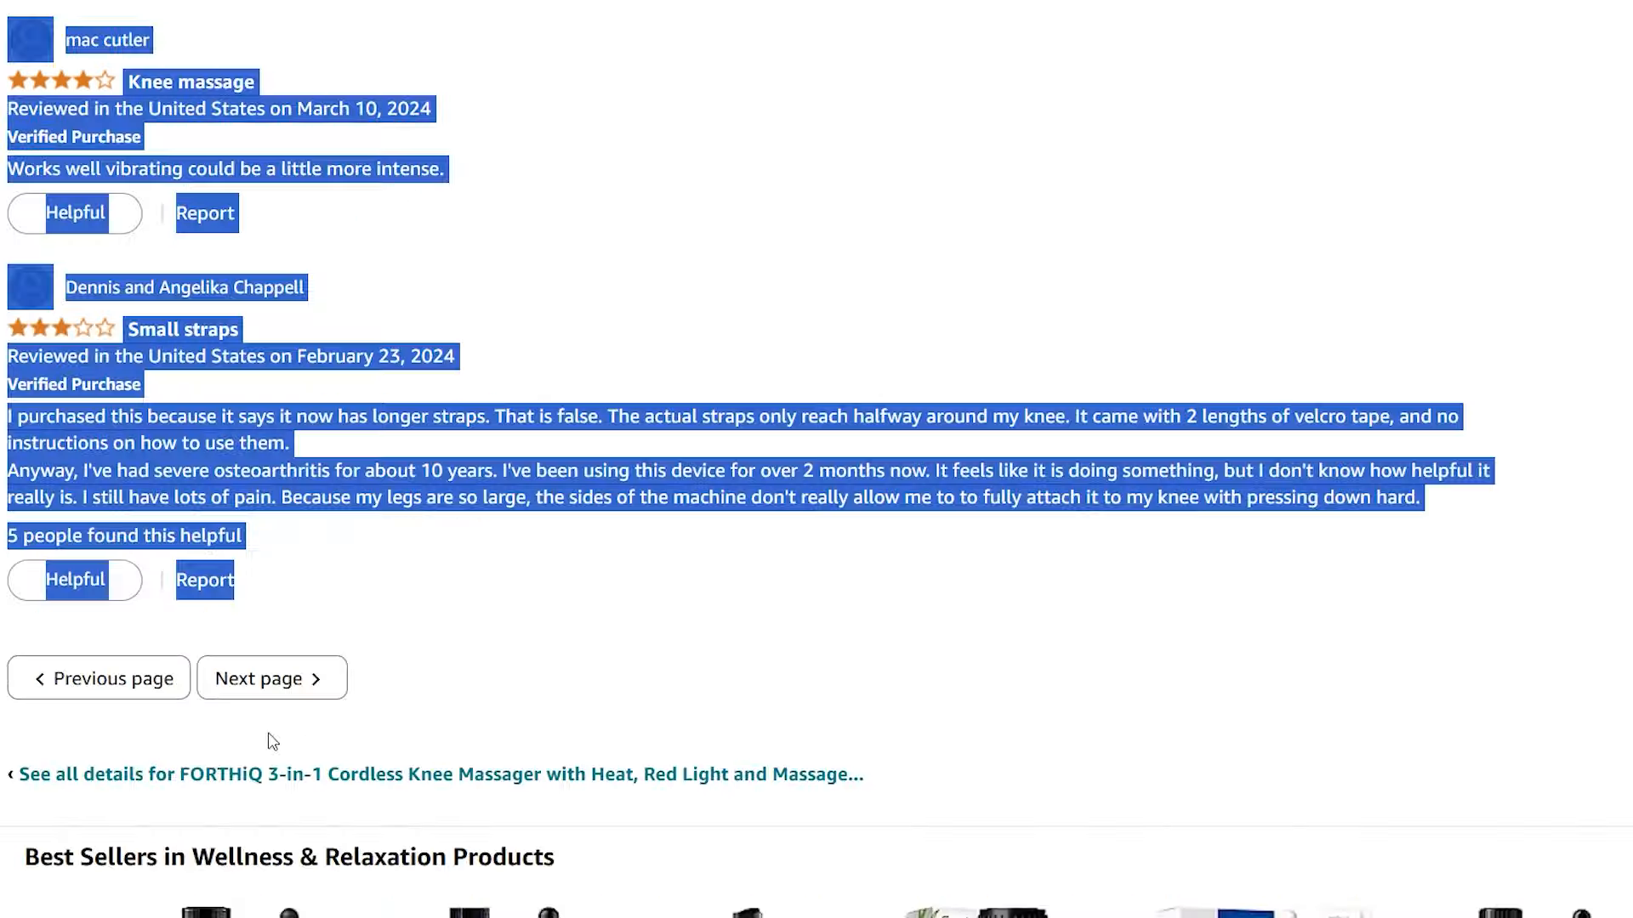
pyautogui.moveTo(10, 64); pyautogui.dragTo(547, 420)
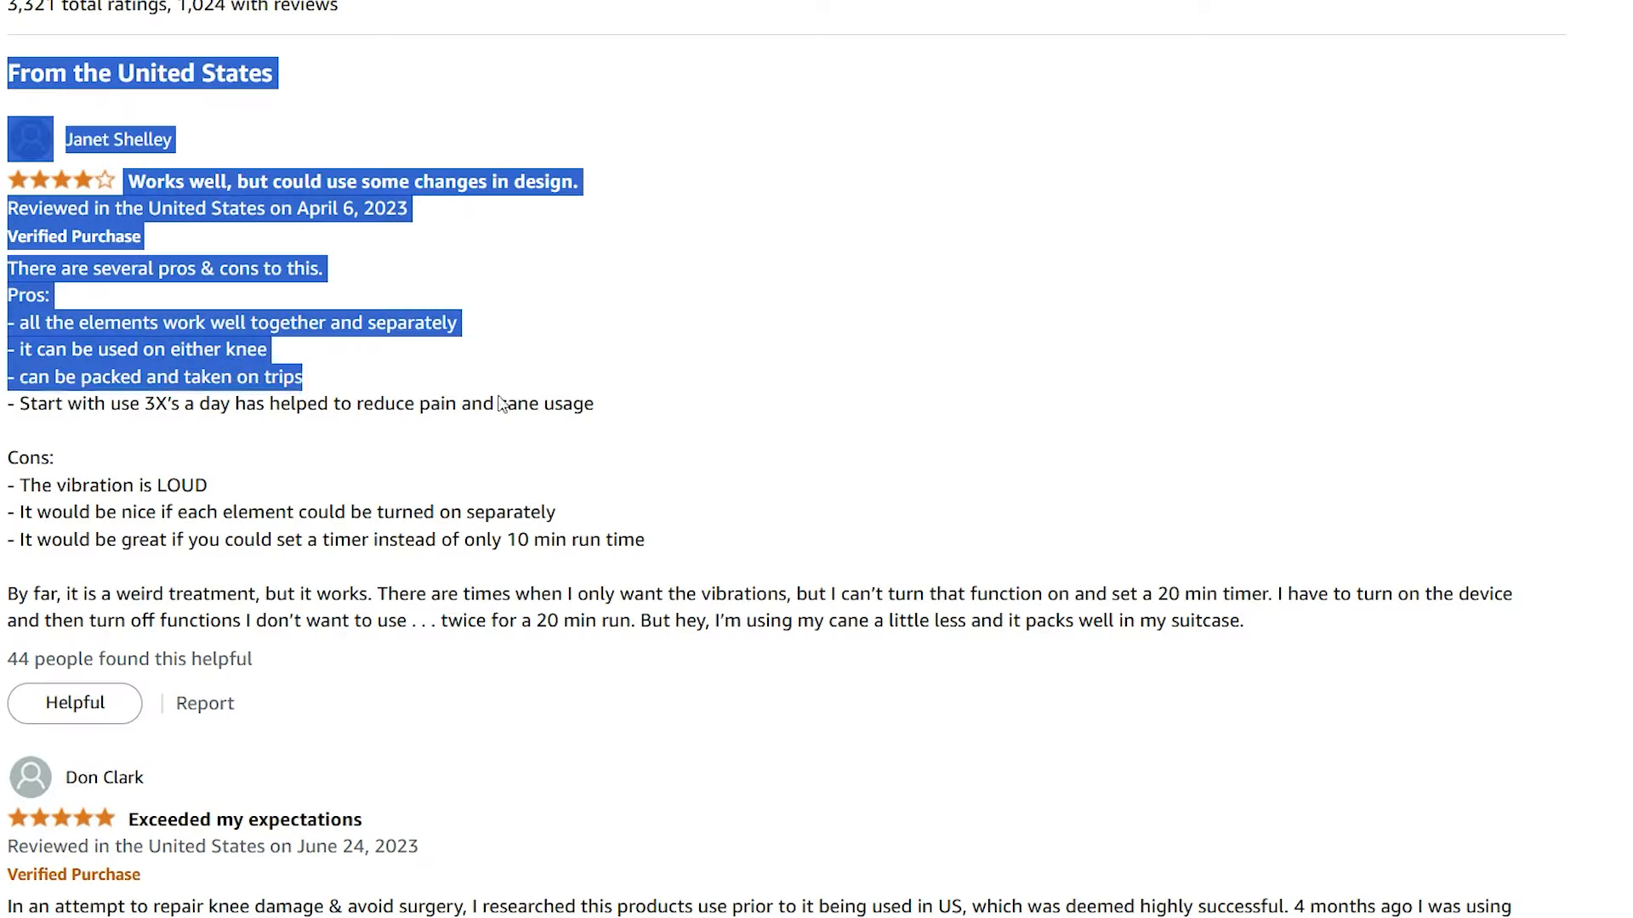
pyautogui.scroll(-15, 547, 419)
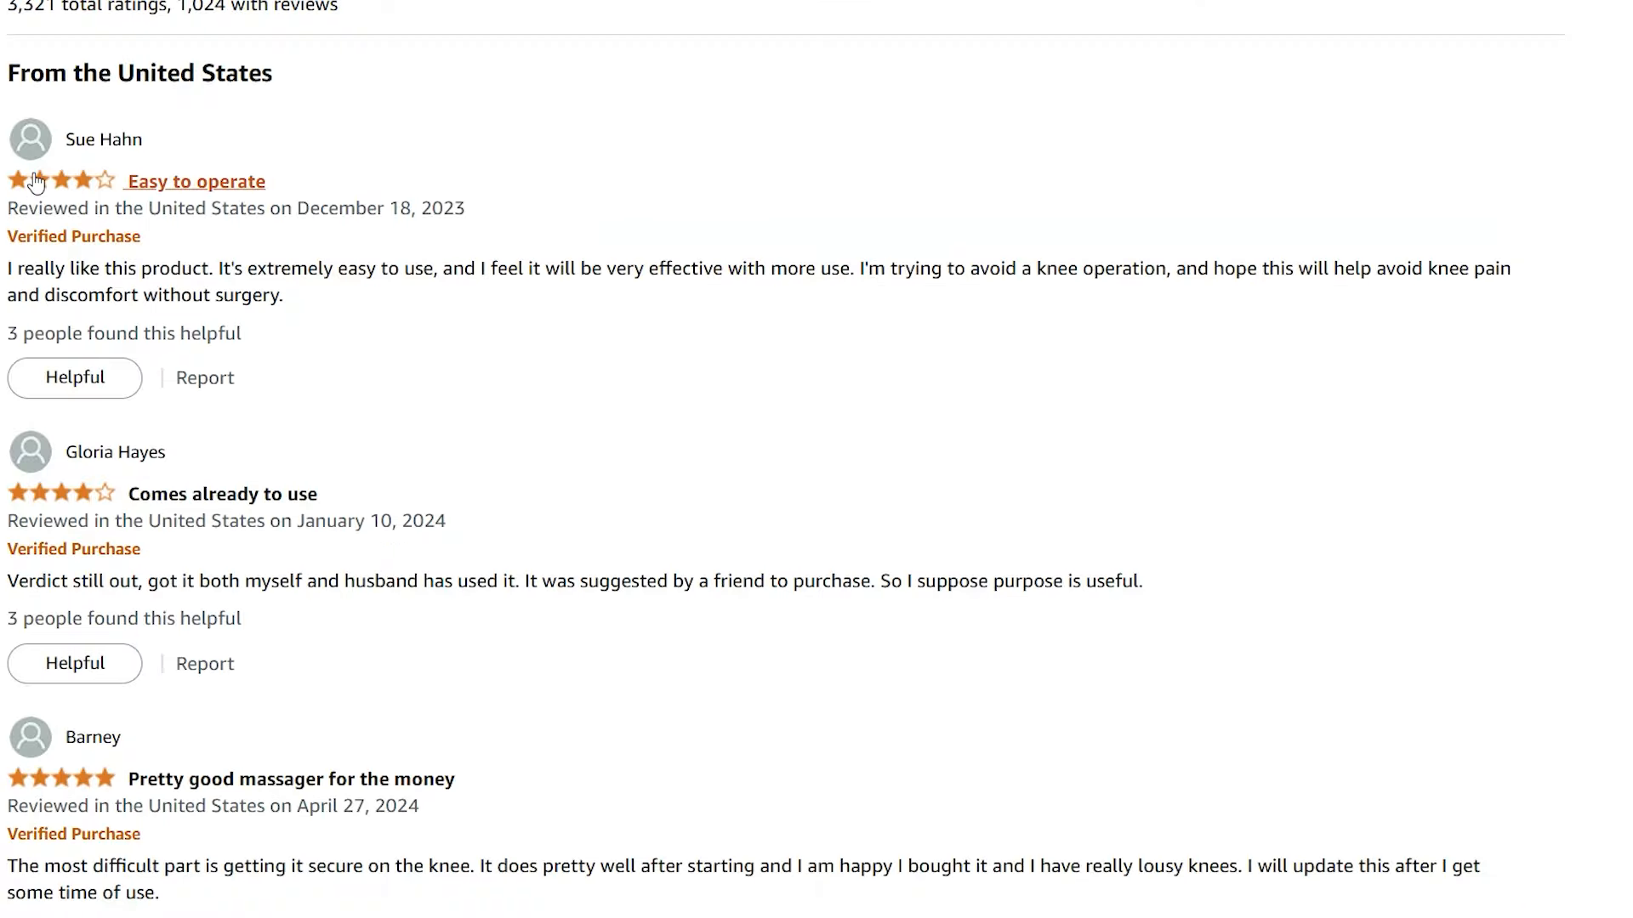
# Step: Select the customer reviews on further review pages, continuing down to the last review above the page navigation
pyautogui.scroll(-20, 383, 441)
pyautogui.moveTo(36, 182); pyautogui.dragTo(1423, 527)
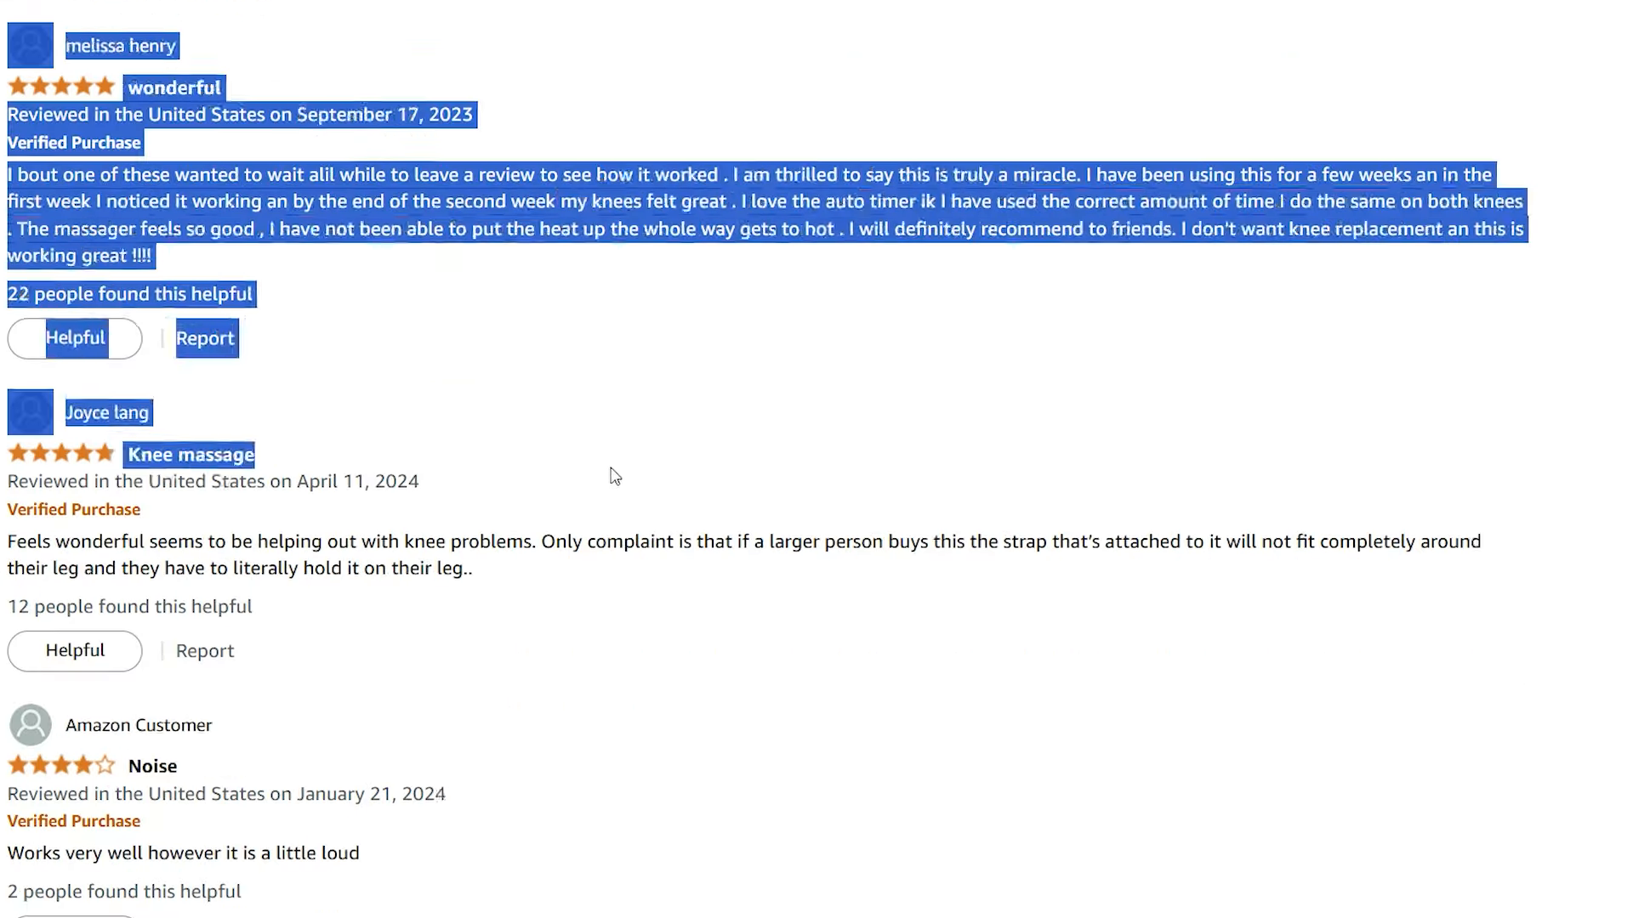
pyautogui.scroll(-20, 507, 196)
pyautogui.moveTo(614, 475); pyautogui.dragTo(584, 761)
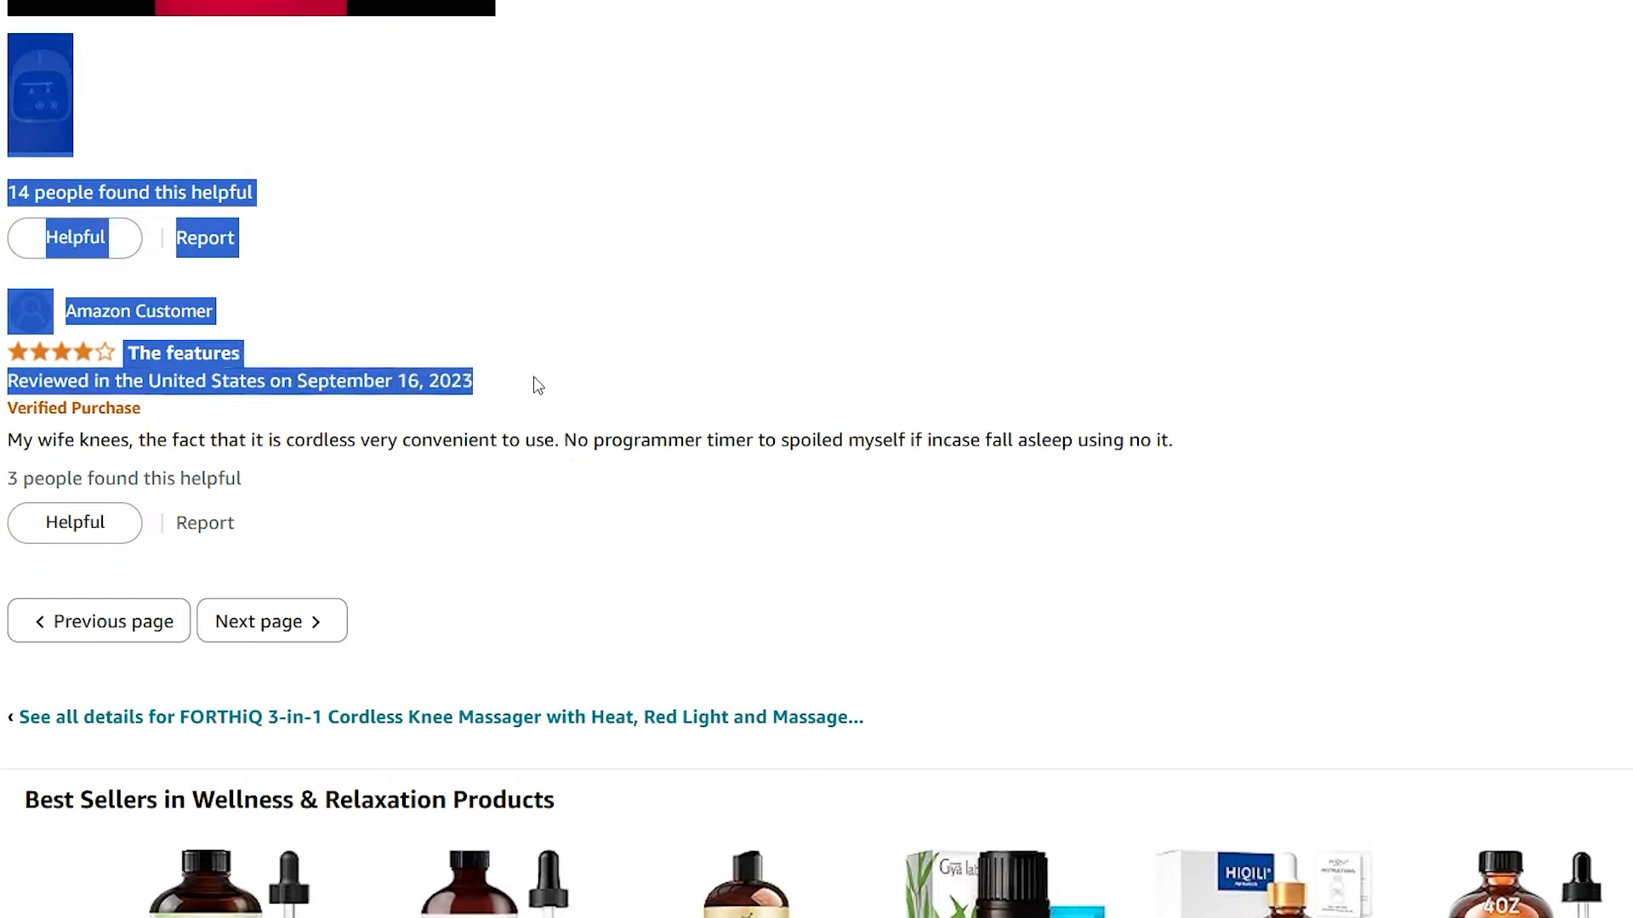
pyautogui.moveTo(536, 380); pyautogui.dragTo(587, 508)
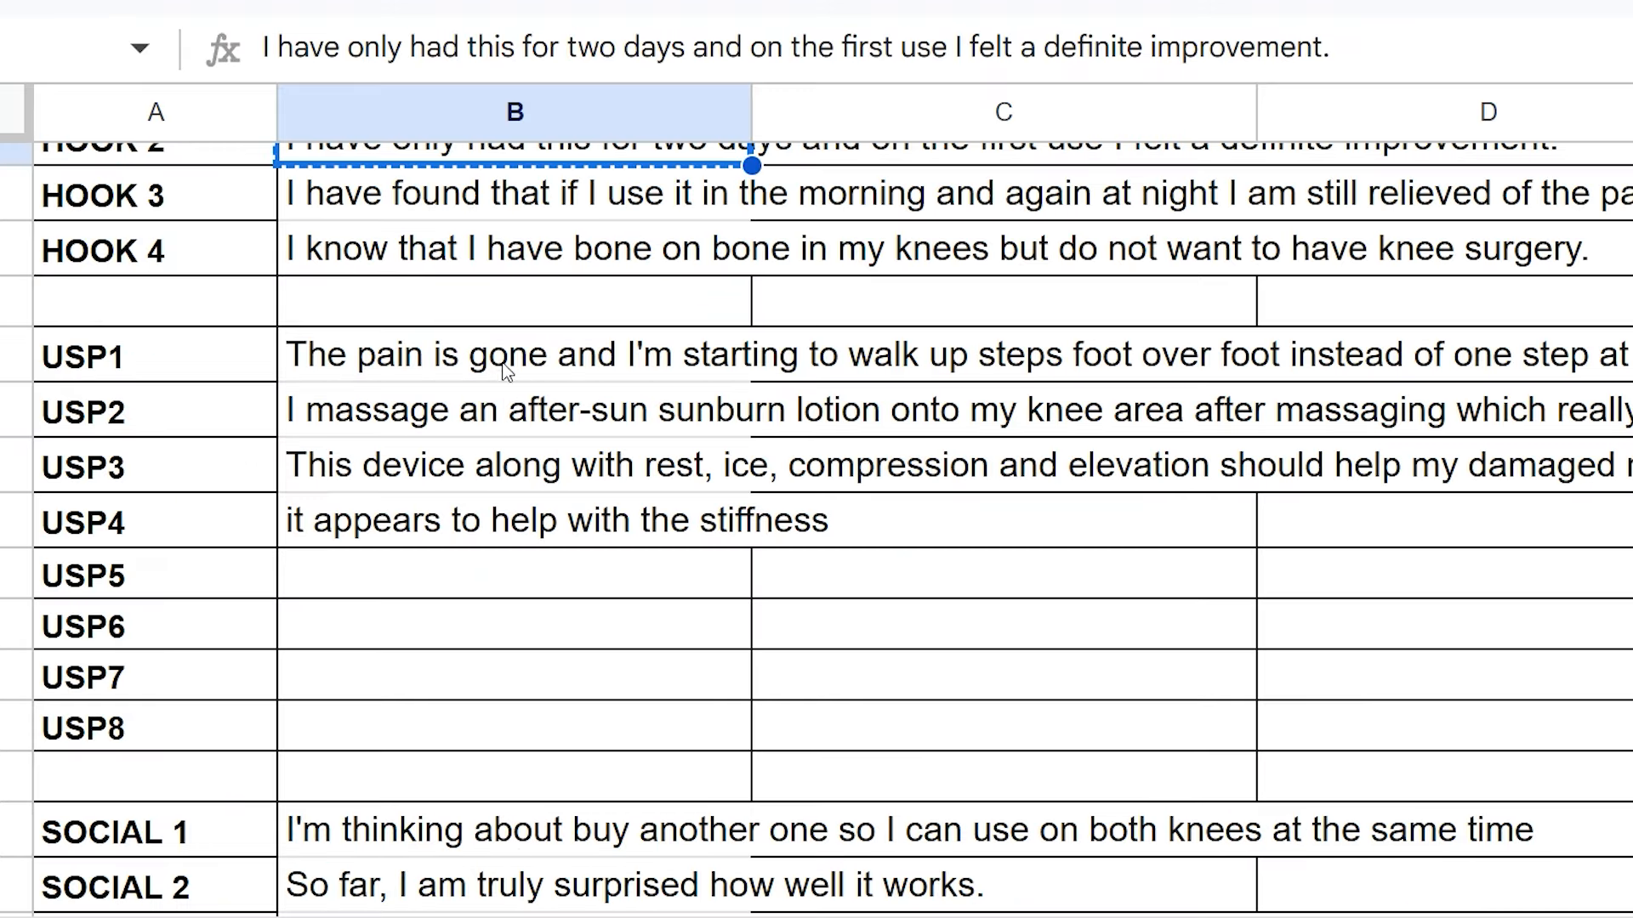
# Step: Copy the AD 1 USP3 line from the spreadsheet and paste it below the hook in the script document
pyautogui.click(502, 474)
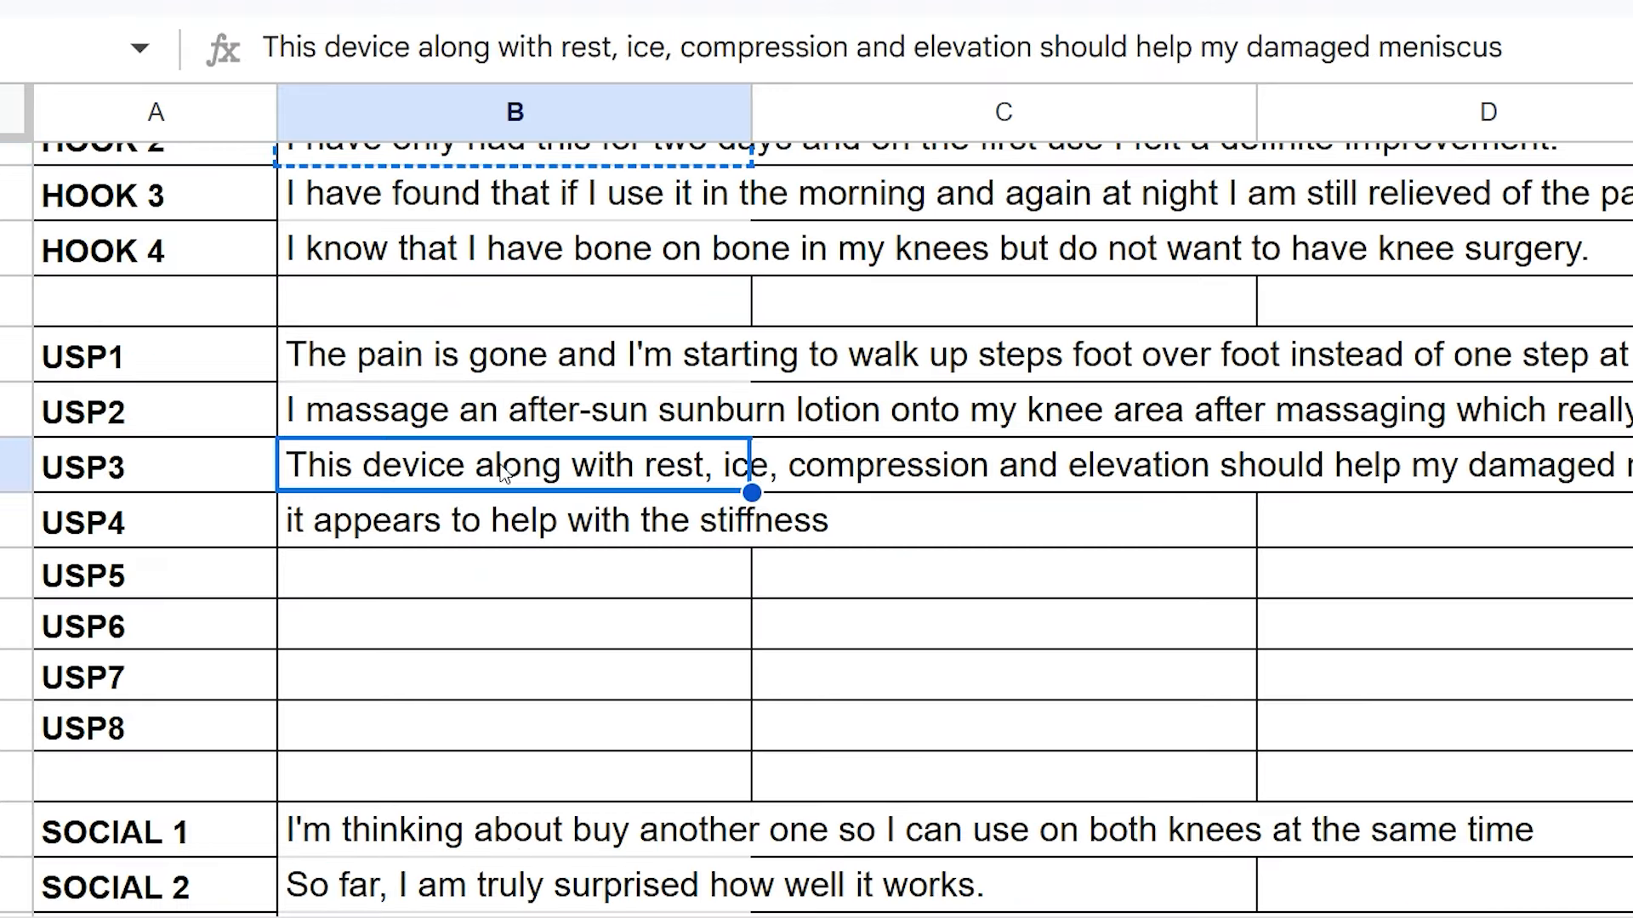
pyautogui.hotkey('ctrl', 'c')
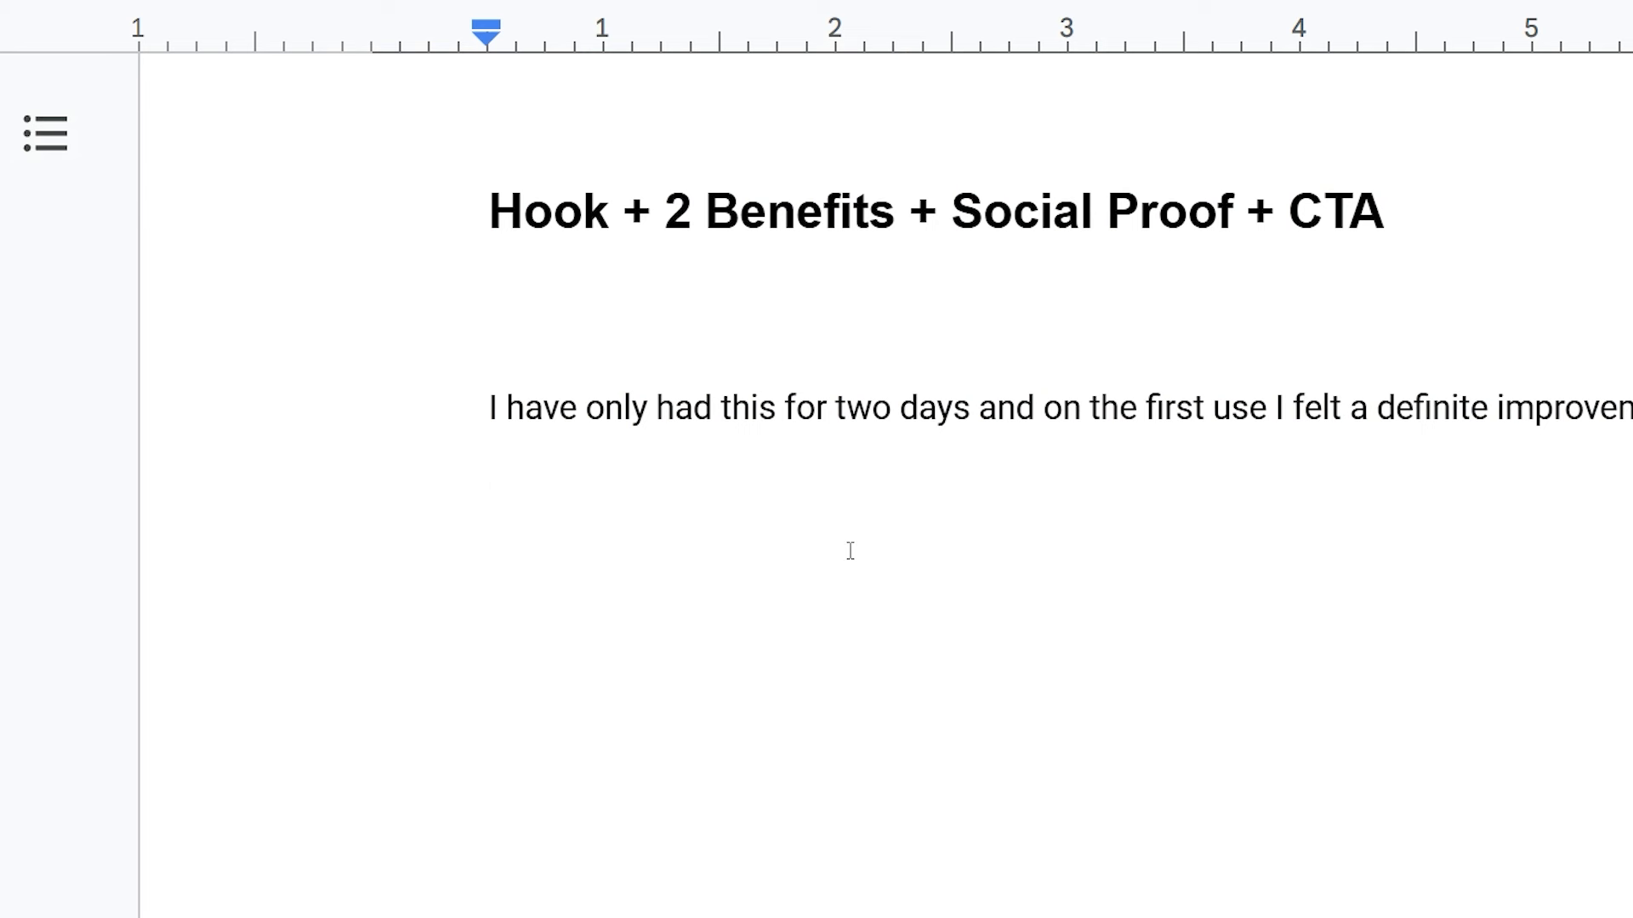
pyautogui.hotkey('ctrl', 'v')
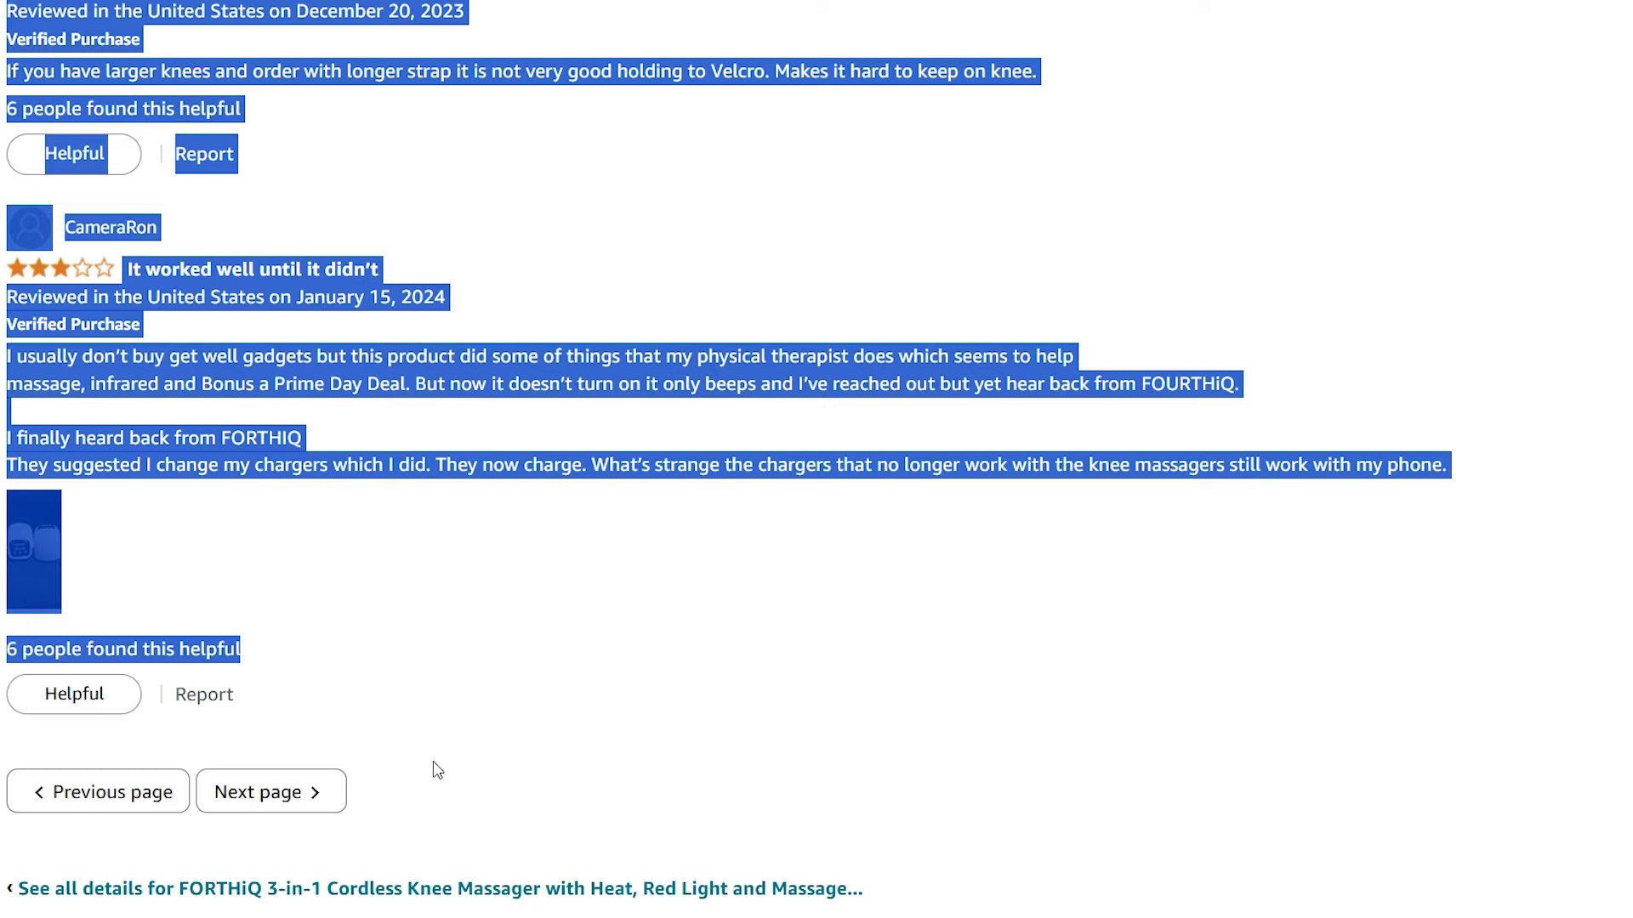
# Step: Copy all customer reviews from the Amazon page starting with "A total life saver!" and paste them into the ChatGPT prompt
pyautogui.scroll(6, 434, 768)
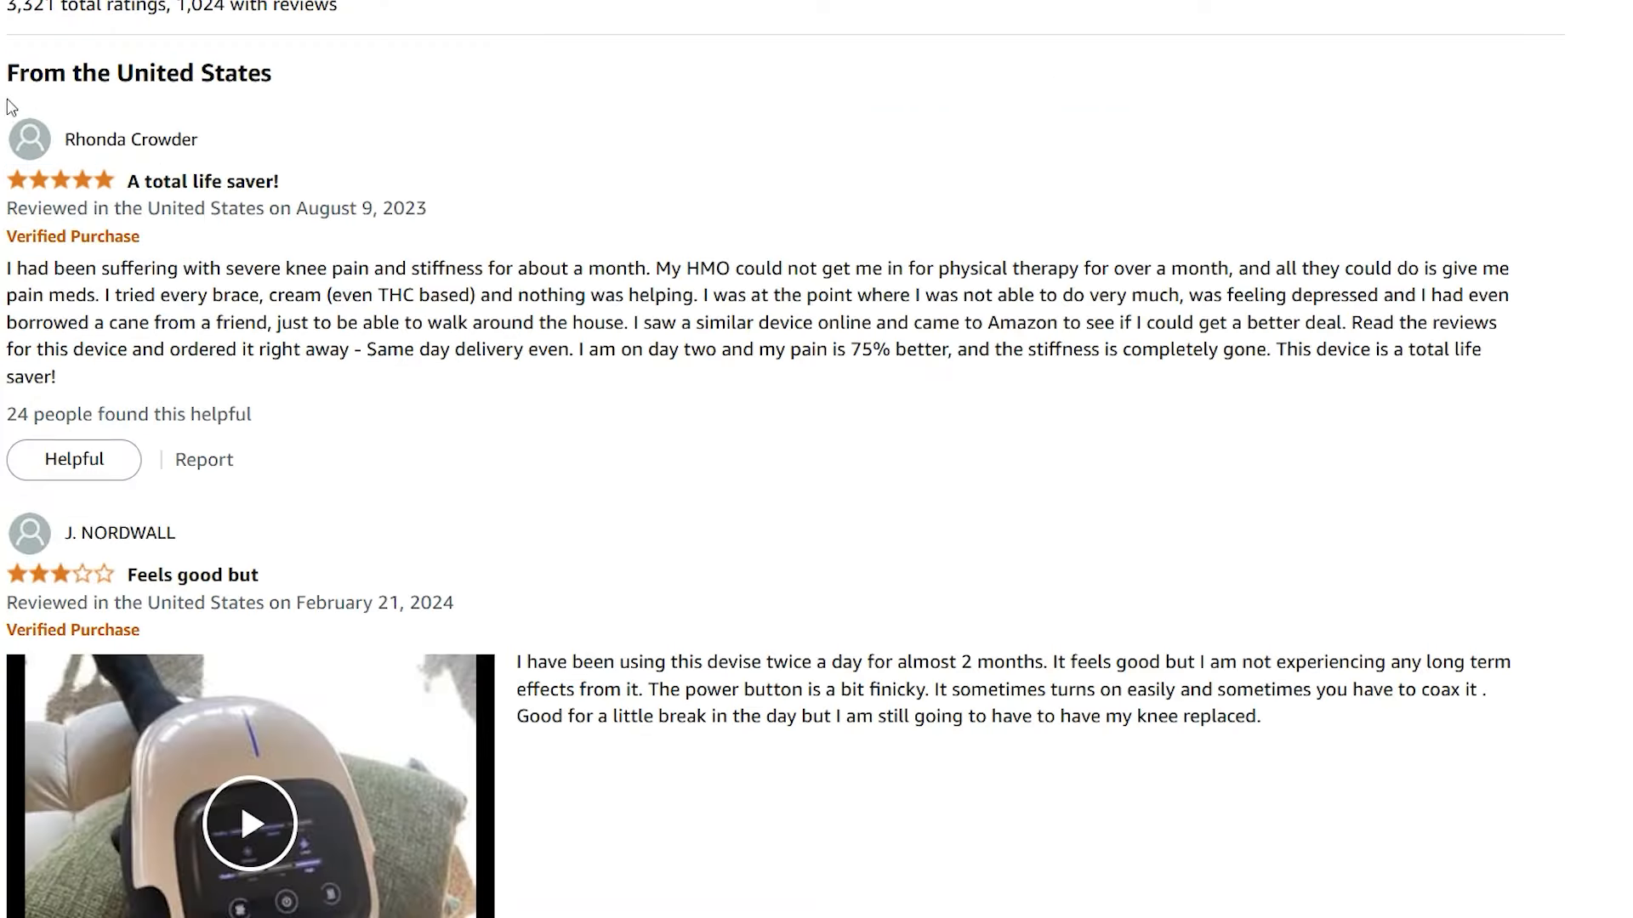
pyautogui.moveTo(4, 114); pyautogui.dragTo(576, 762)
pyautogui.scroll(-10, 620, 474)
pyautogui.scroll(-7, 508, 202)
pyautogui.scroll(-8, 507, 266)
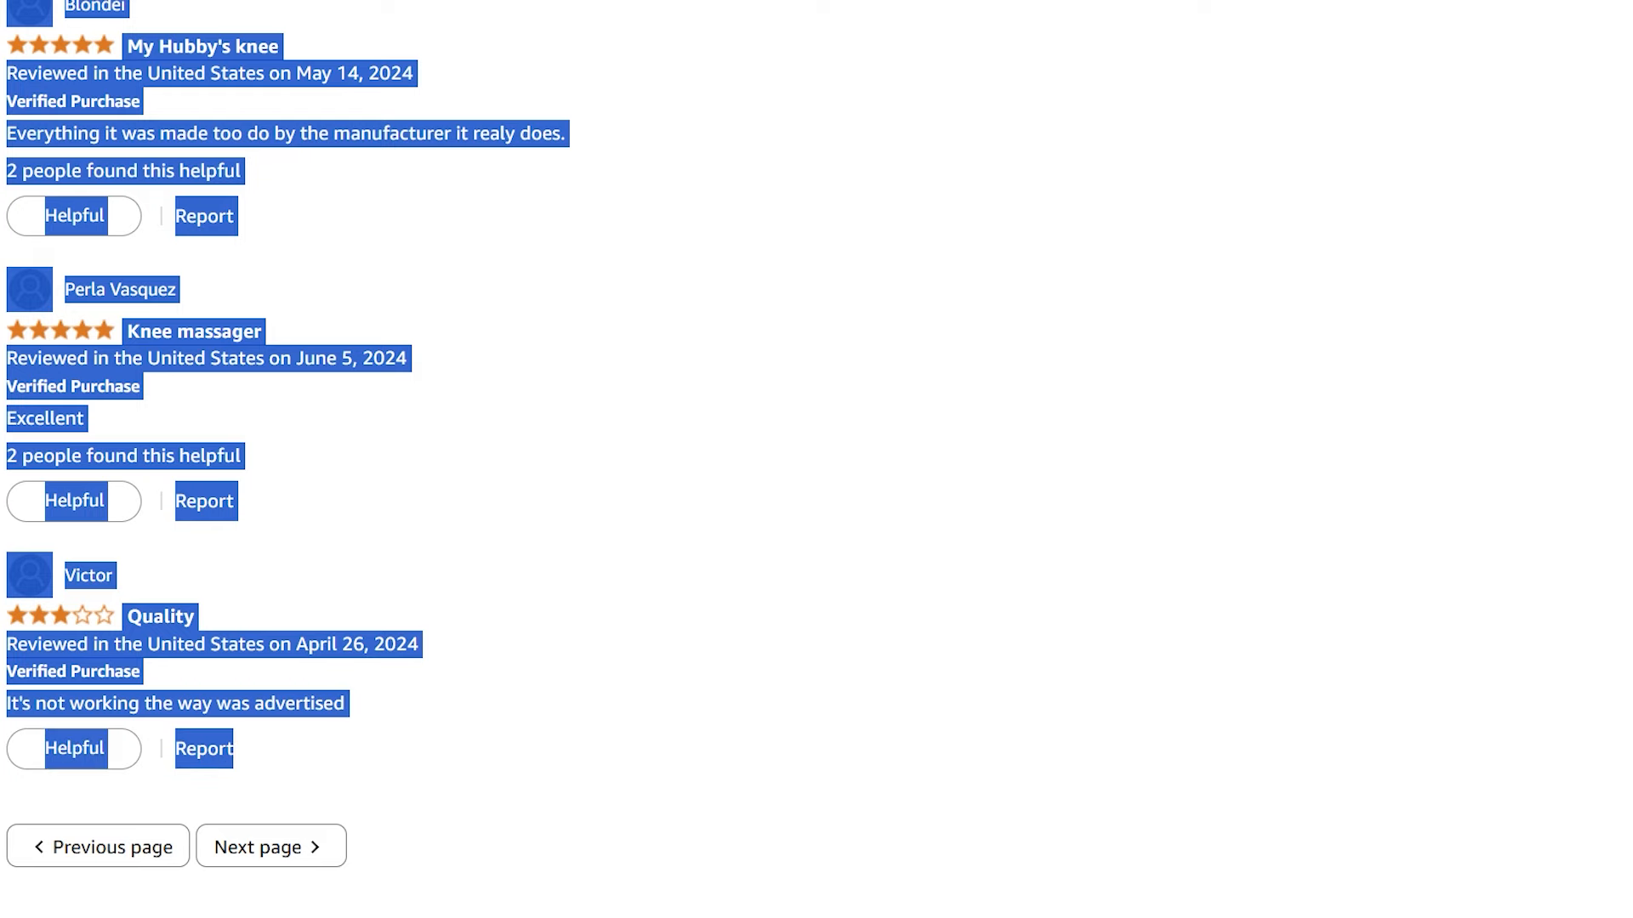
pyautogui.hotkey('ctrl', 'v')
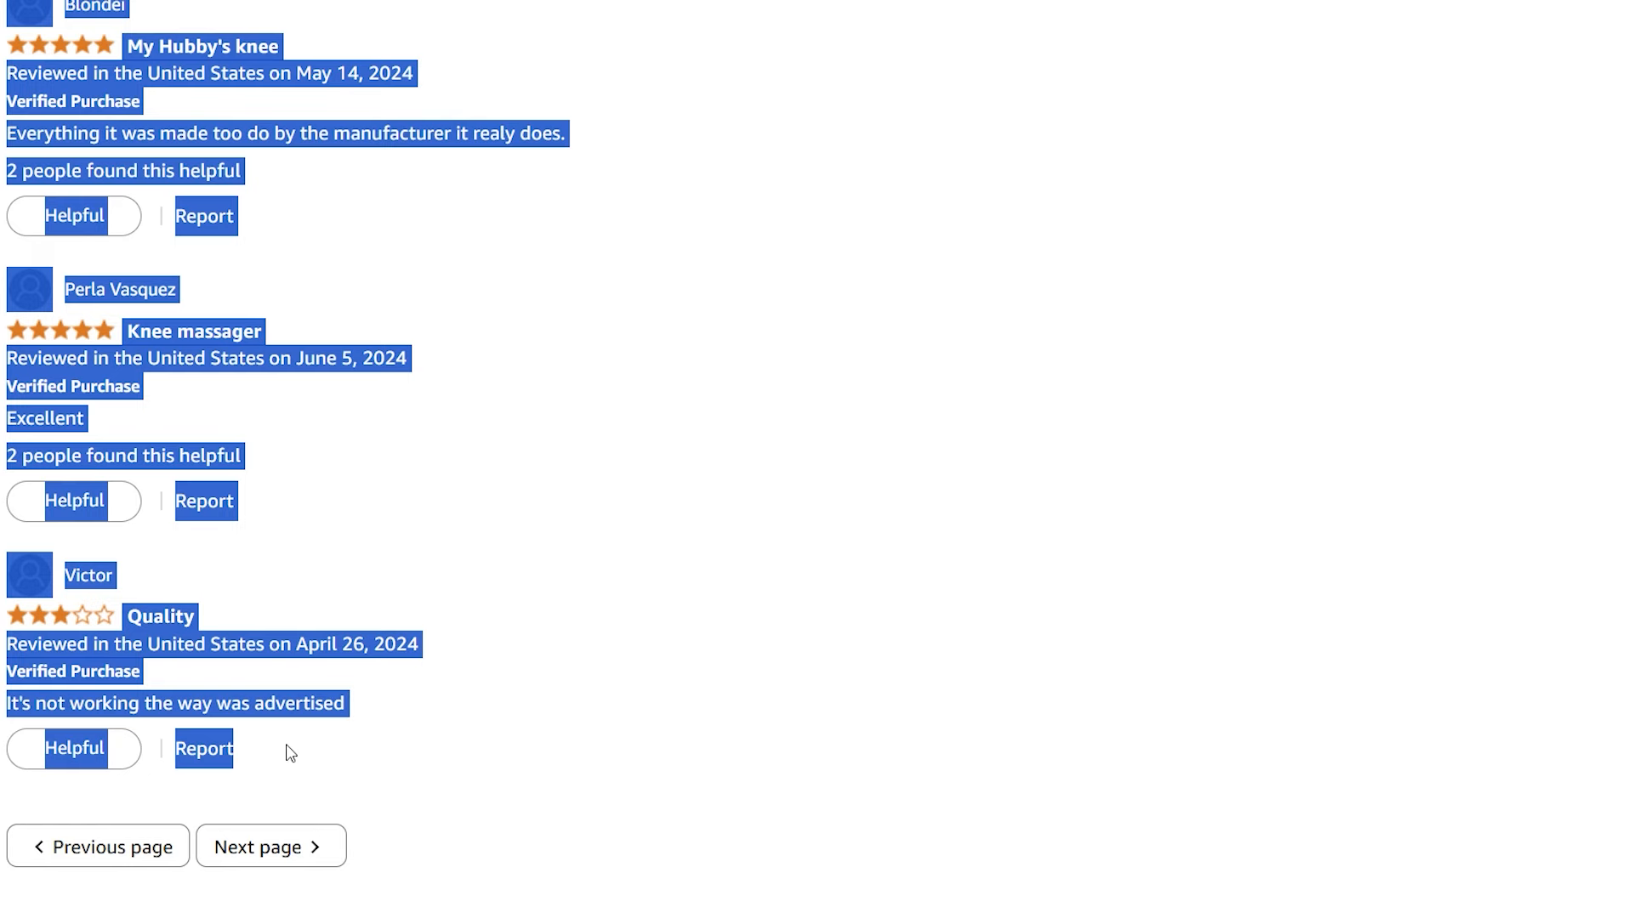
# Step: Copy the reviews down to the one titled "The features" and paste them into the ChatGPT prompt
pyautogui.scroll(15, 237, 864)
pyautogui.moveTo(4, 140); pyautogui.dragTo(586, 507)
pyautogui.scroll(-10, 528, 386)
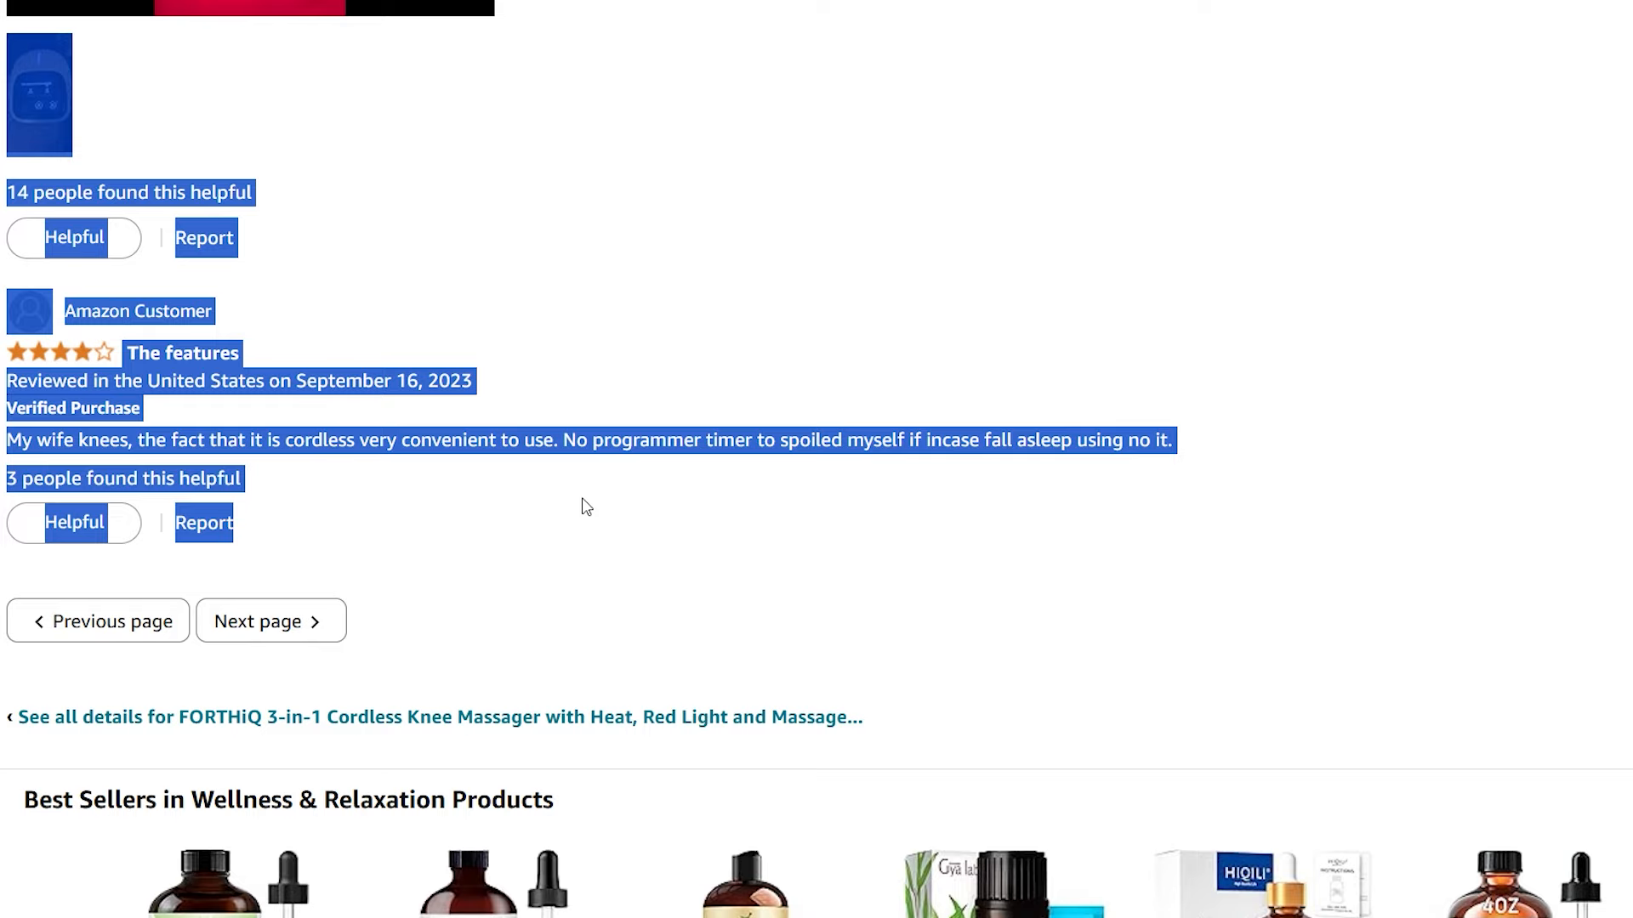
pyautogui.hotkey('ctrl', 'v')
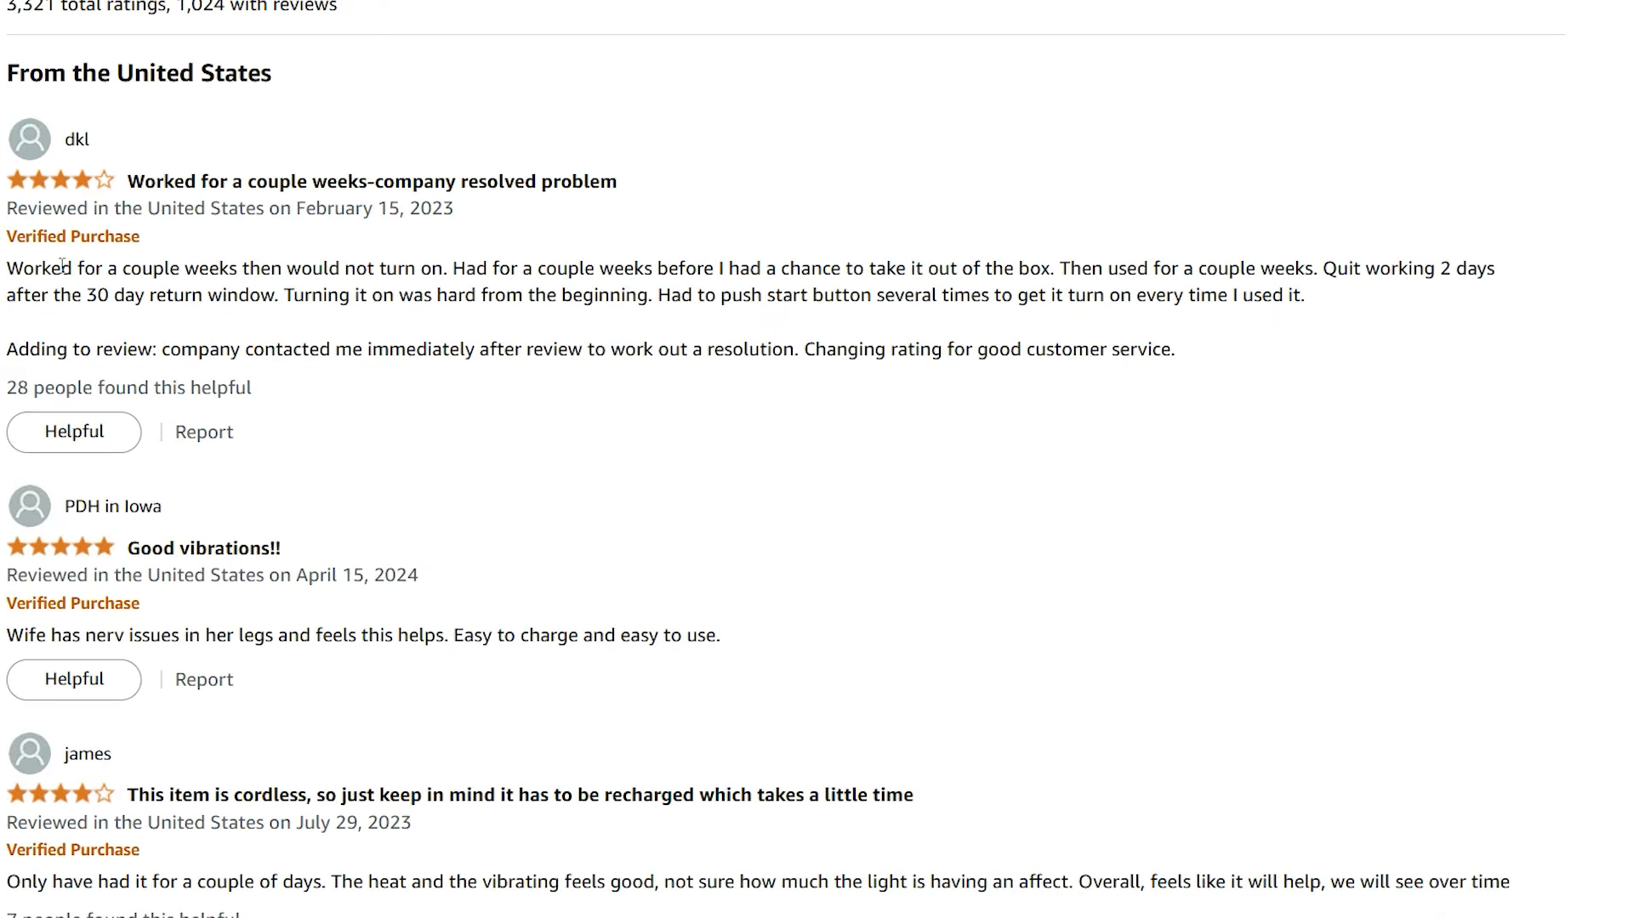
# Step: Add the reviews page starting with "Worked for a couple weeks-company resolved problem" to the ChatGPT prompt and submit it for market research
pyautogui.moveTo(7, 140); pyautogui.dragTo(548, 167)
pyautogui.scroll(-20, 572, 411)
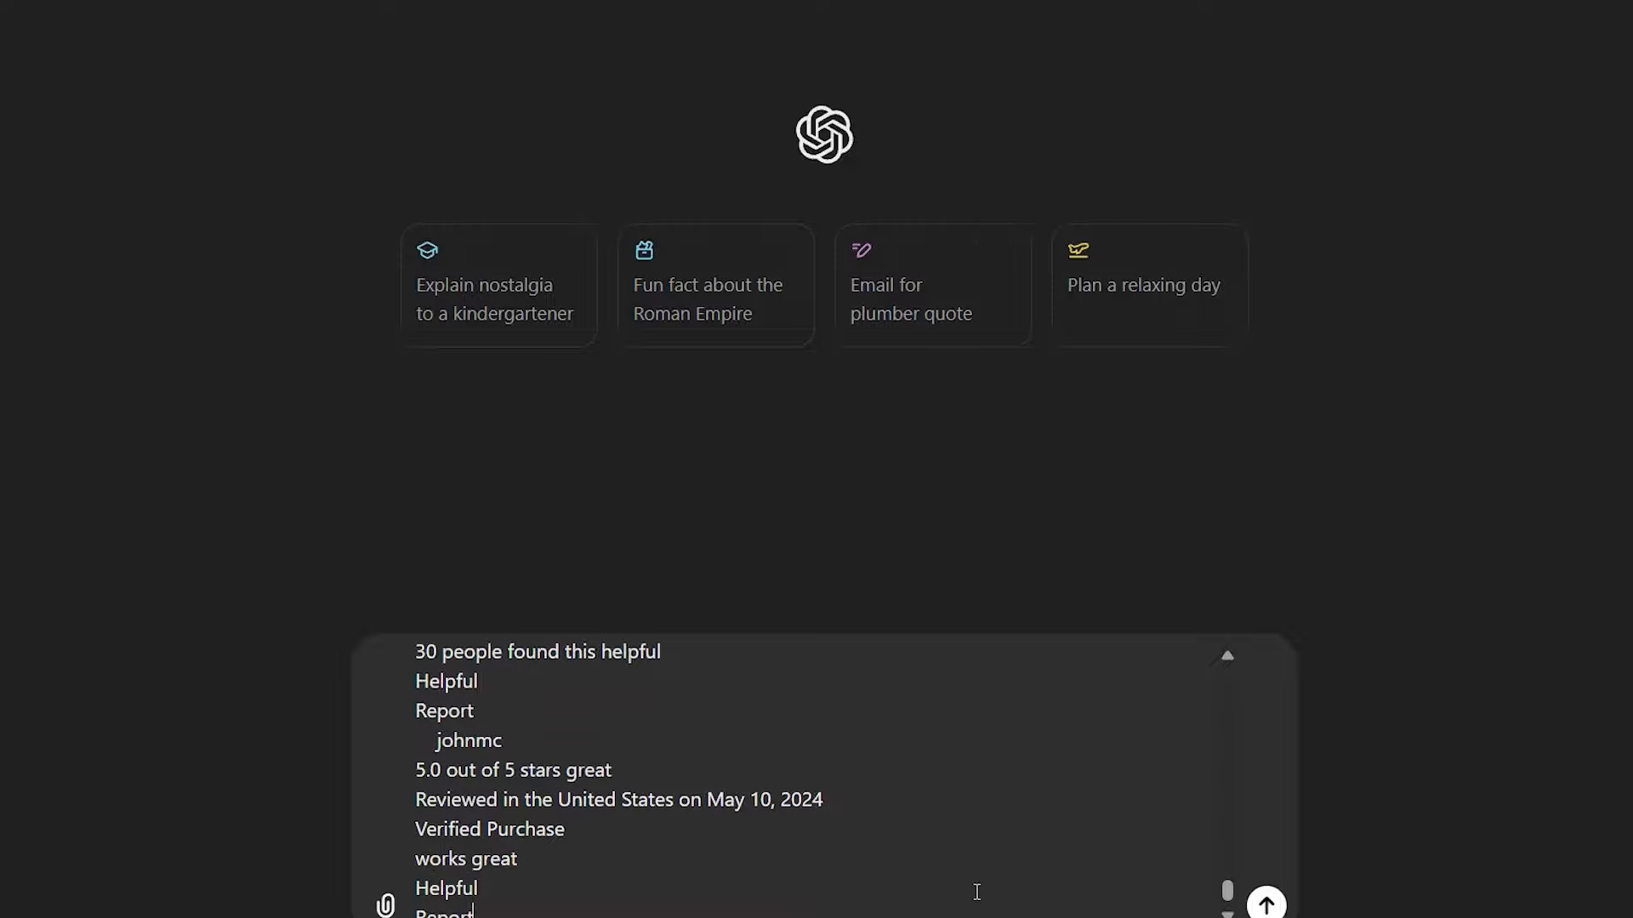
pyautogui.press('Return')
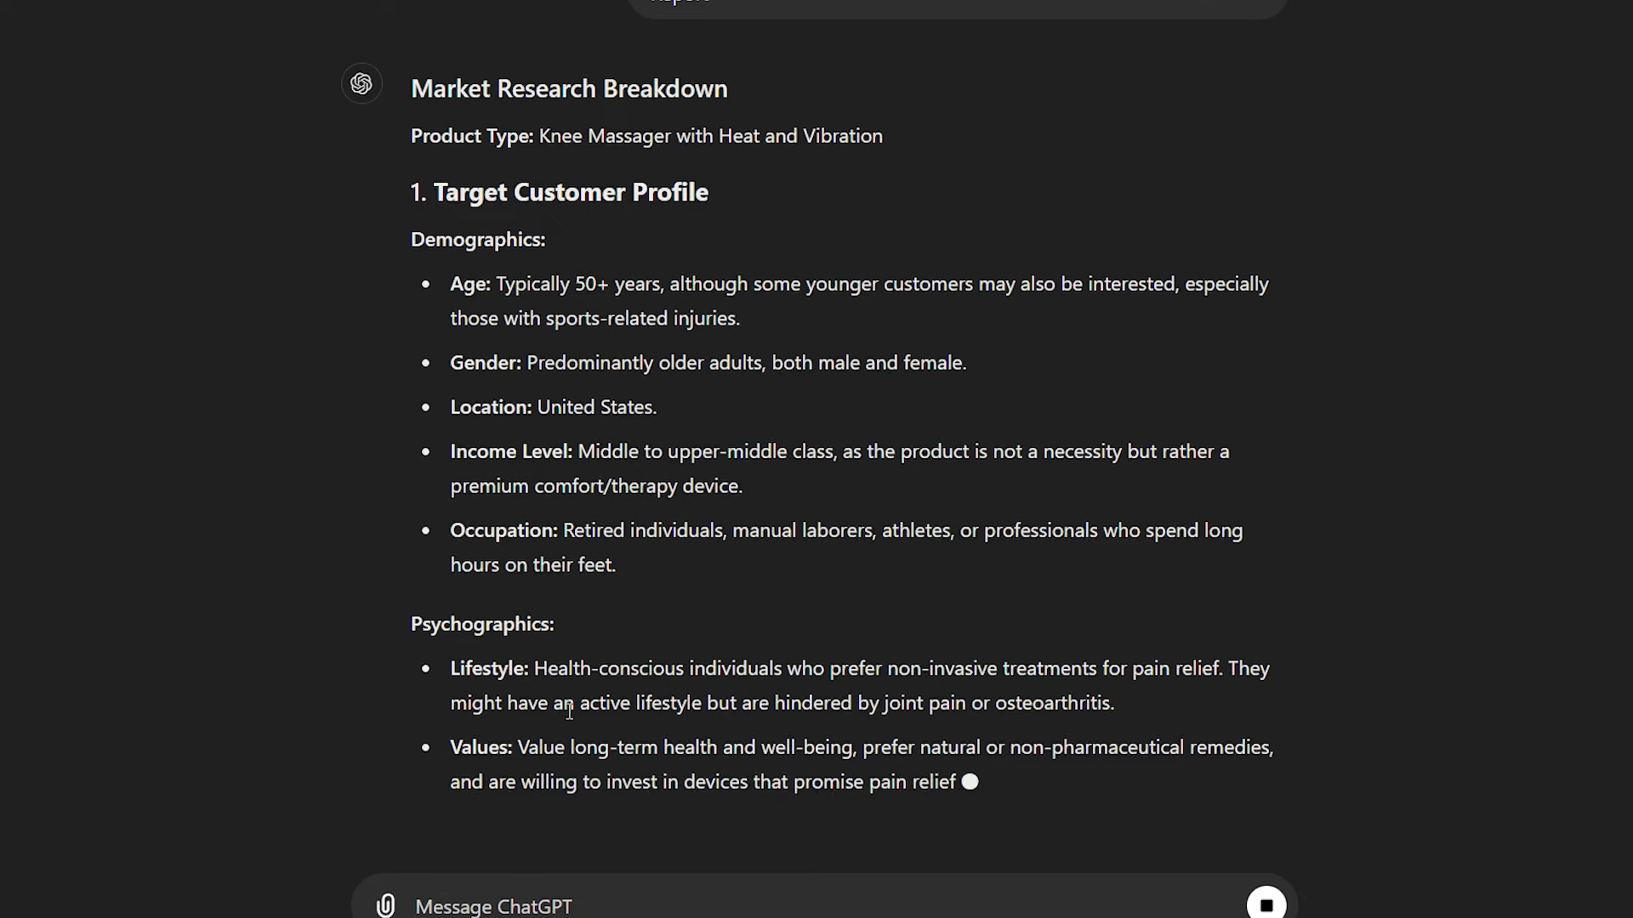
pyautogui.scroll(2, 630, 614)
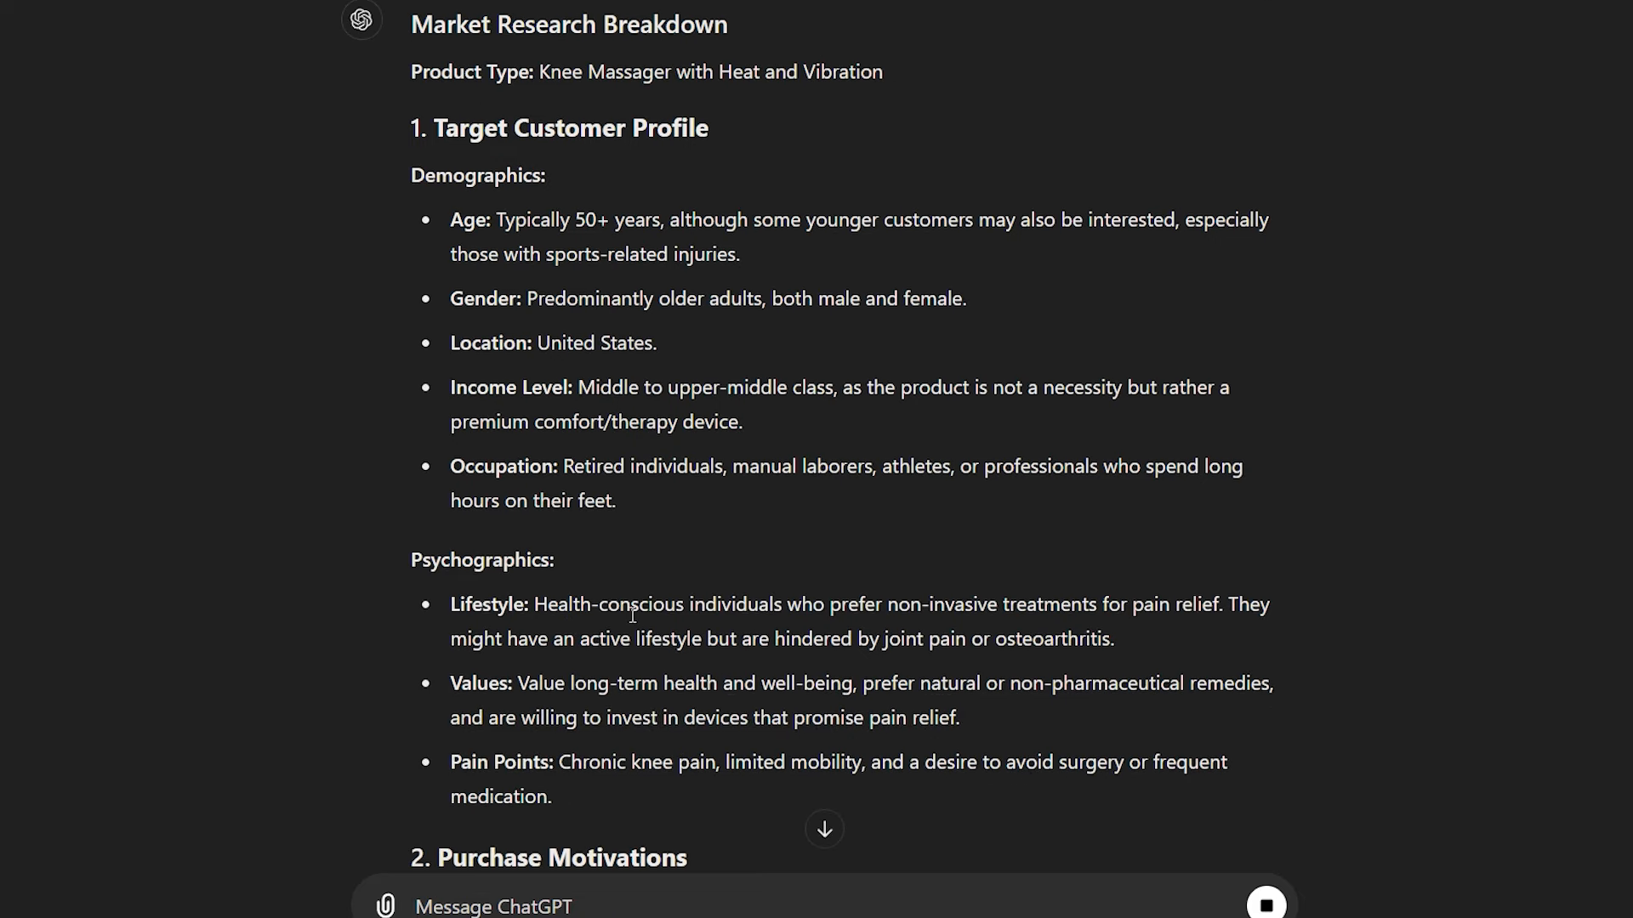
pyautogui.scroll(-2, 666, 297)
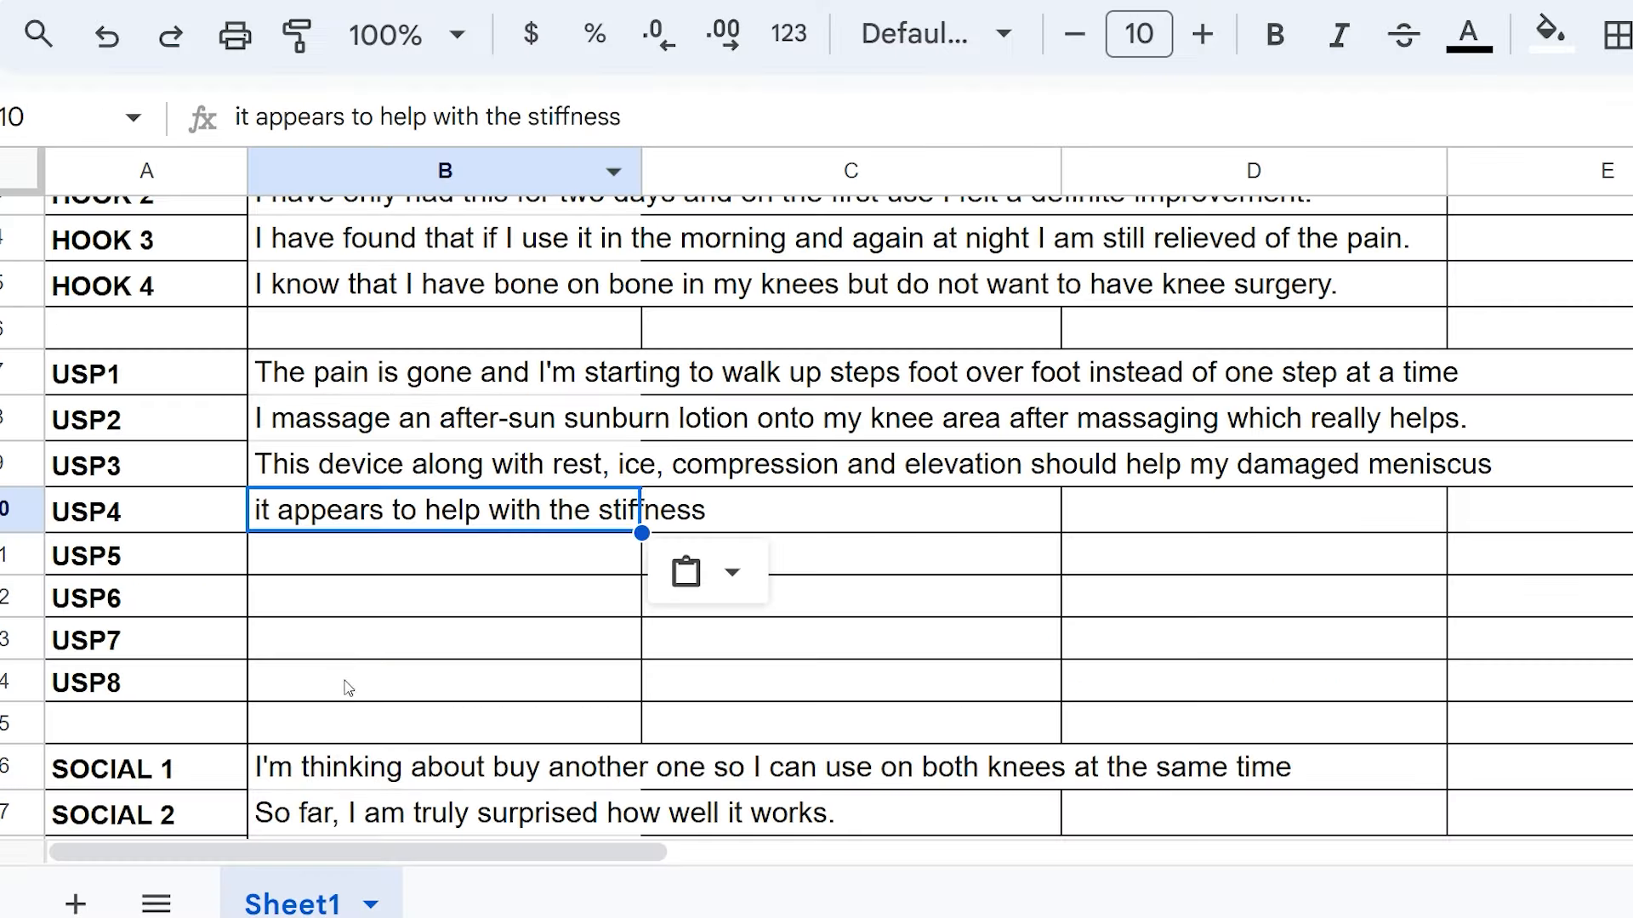
# Step: Paste the review quote "So far, I am truly surprised how well it works." into the SOCIAL 2 row under AD 1
pyautogui.scroll(-4, 349, 620)
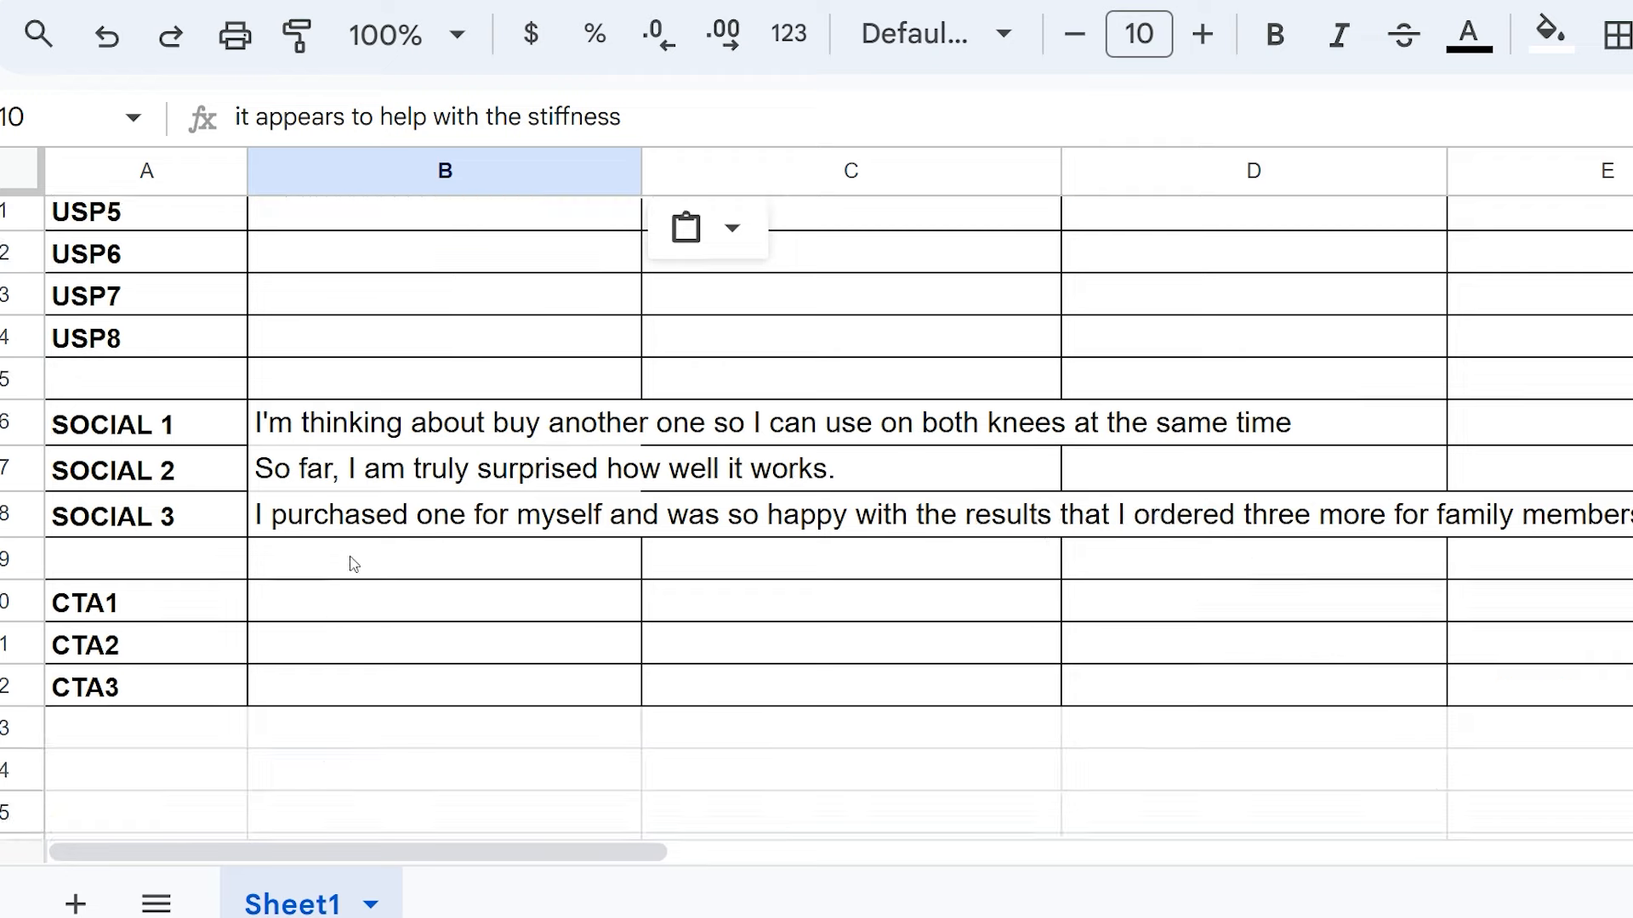
pyautogui.click(420, 559)
pyautogui.hotkey('ctrl', 'v')
pyautogui.click(176, 564)
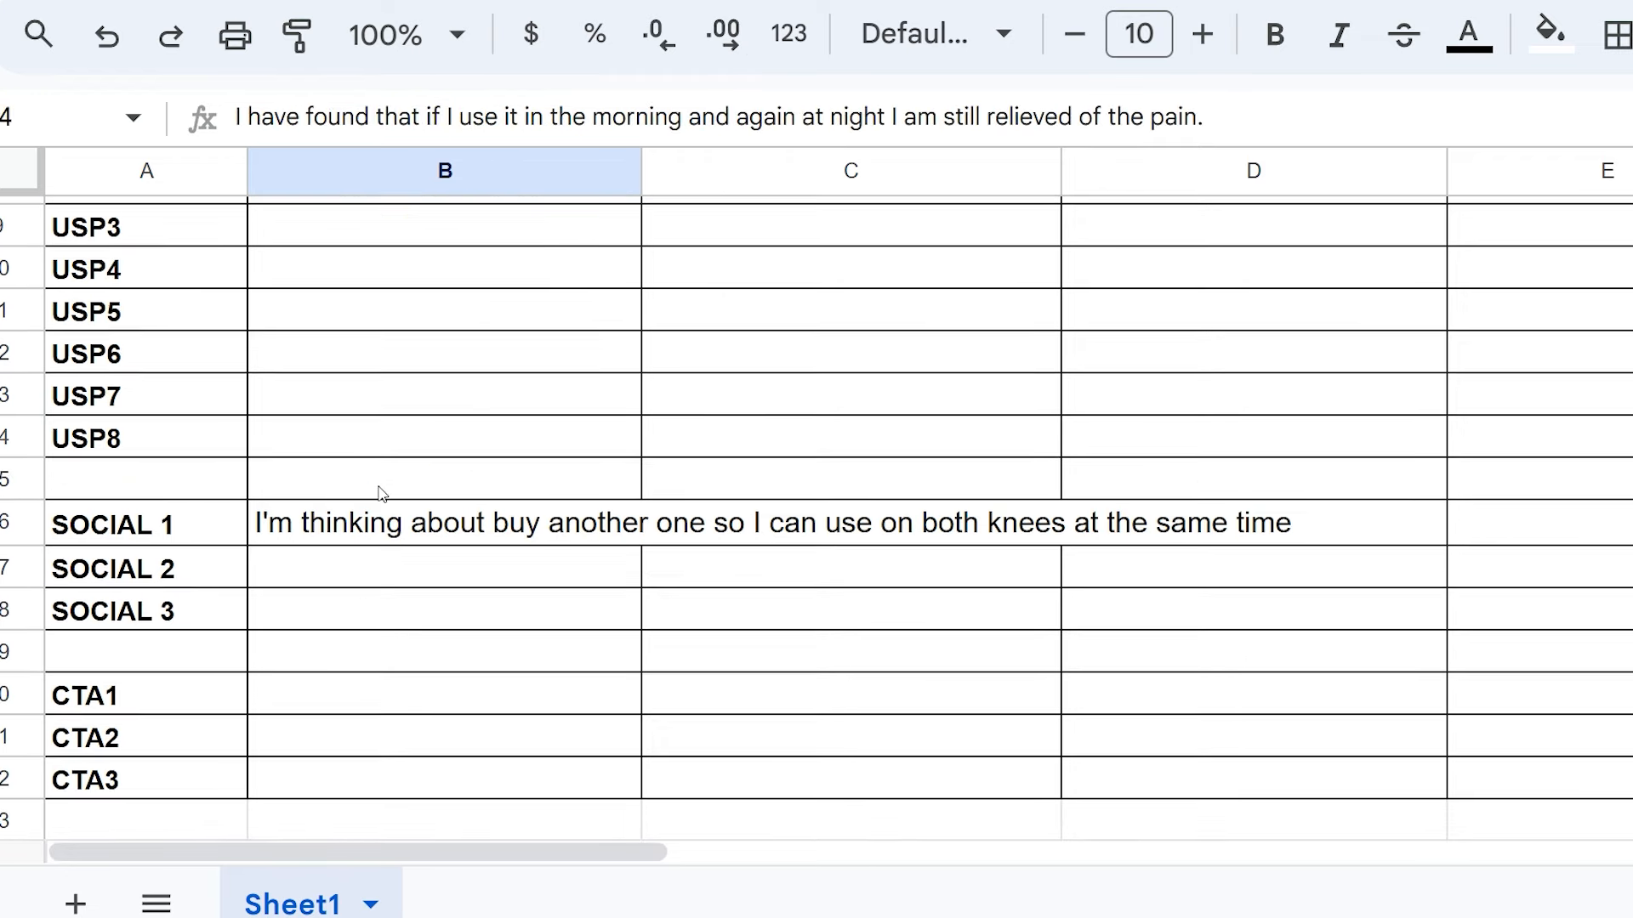
pyautogui.click(371, 581)
pyautogui.hotkey('ctrl', 'v')
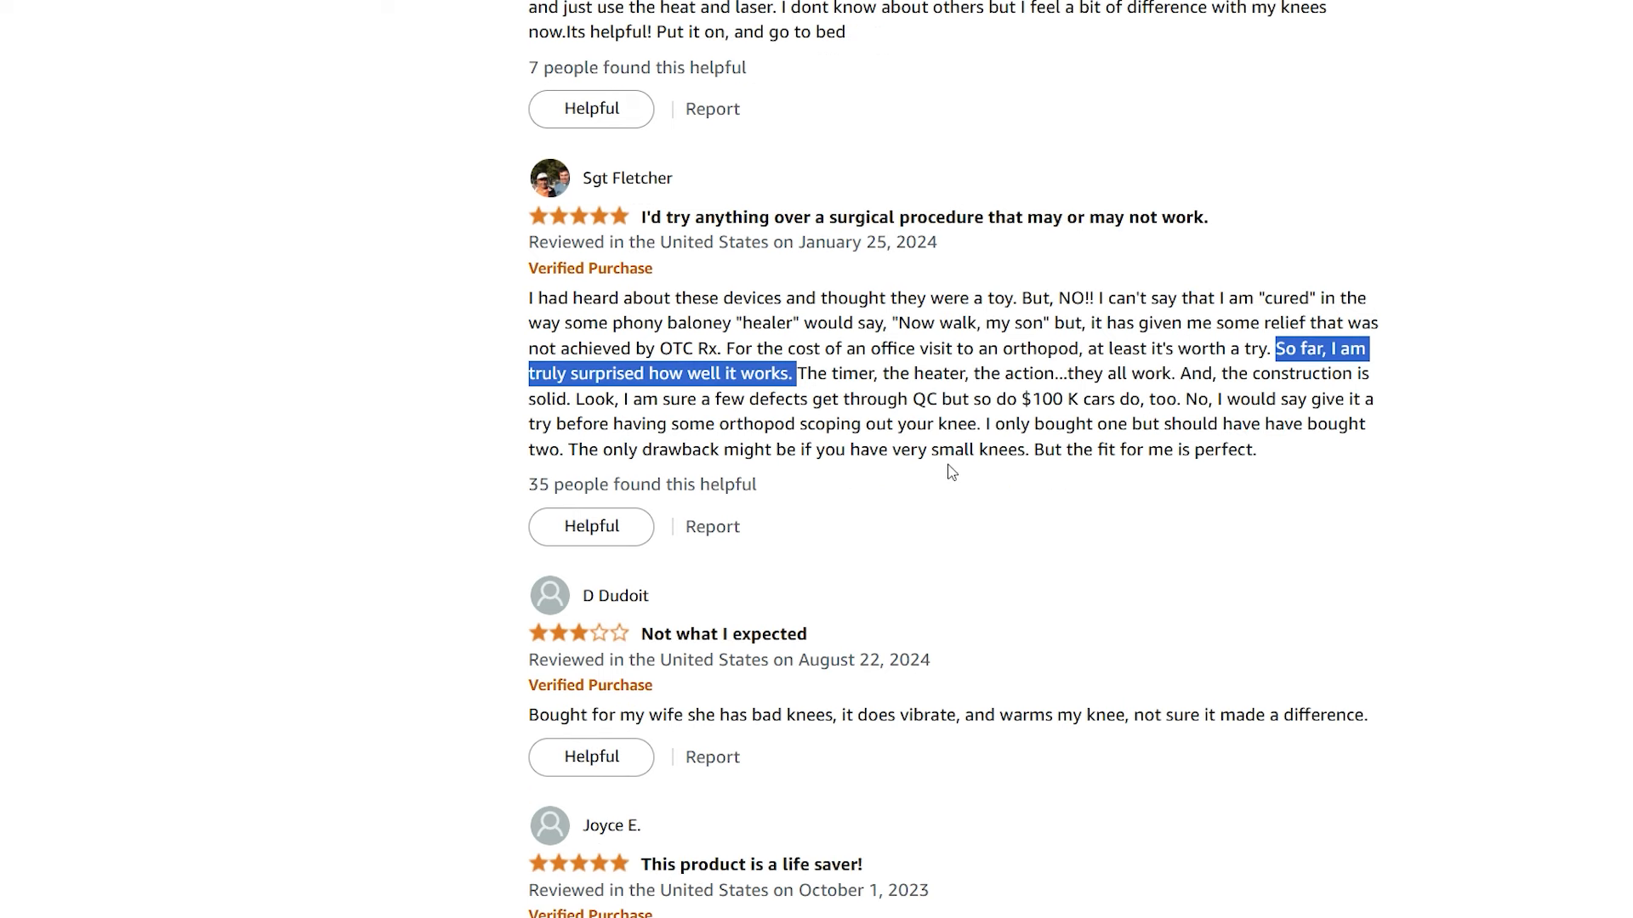
pyautogui.scroll(-3, 1044, 445)
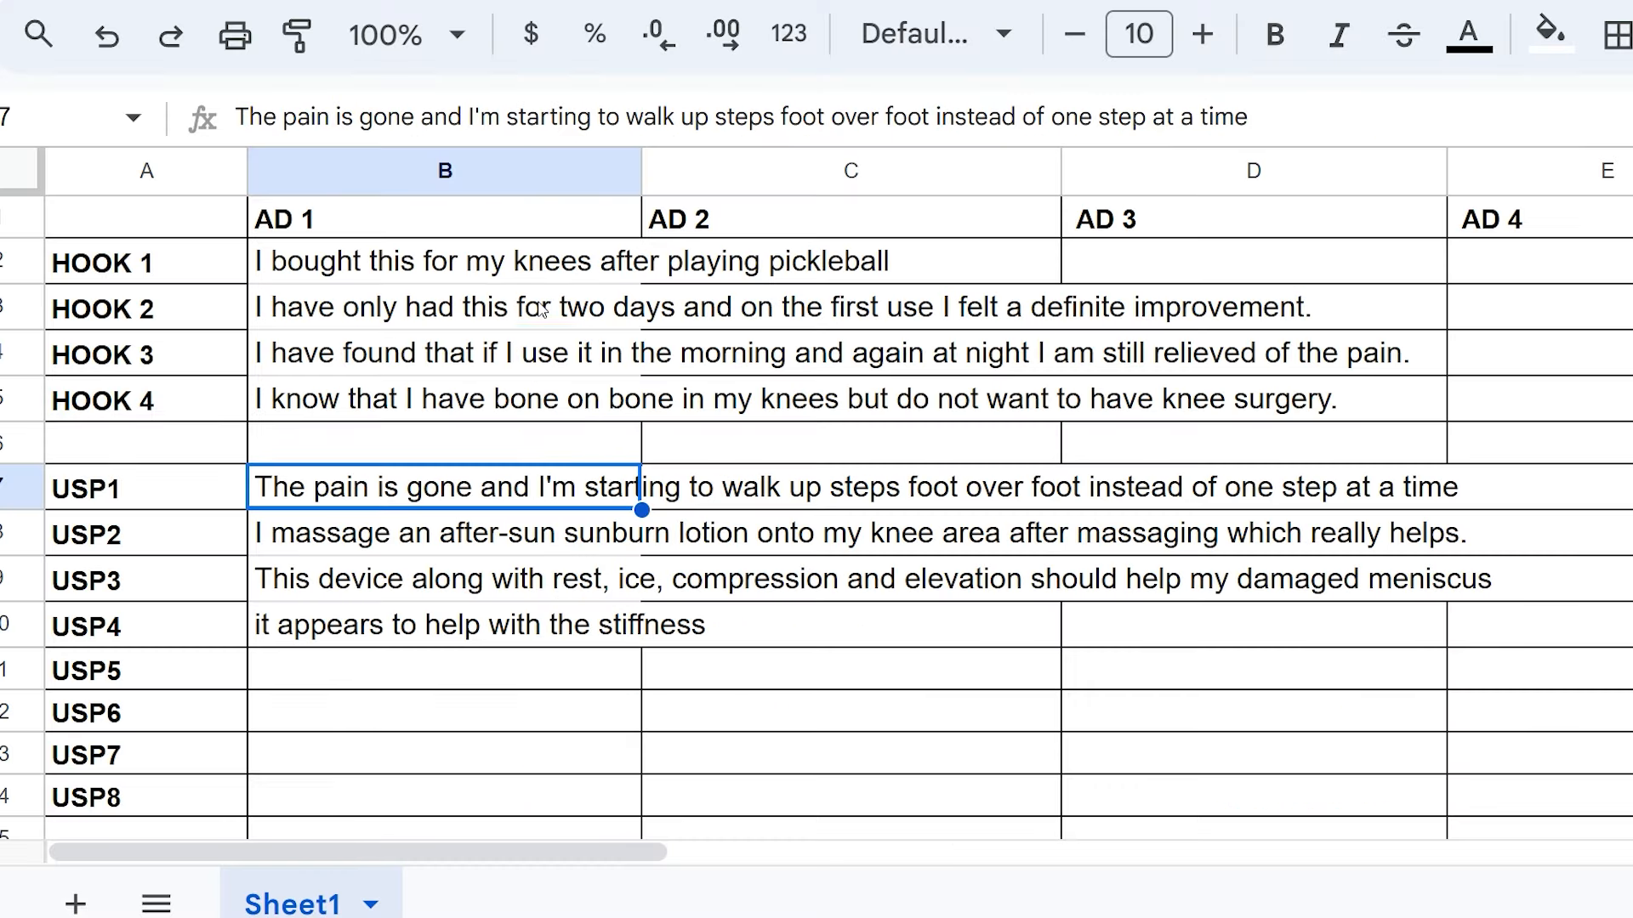
# Step: Copy the AD 1 HOOK 2 line into the script document under "Hook + 2 Benefits + Social Proof + CTA" and add blank lines below
pyautogui.click(543, 309)
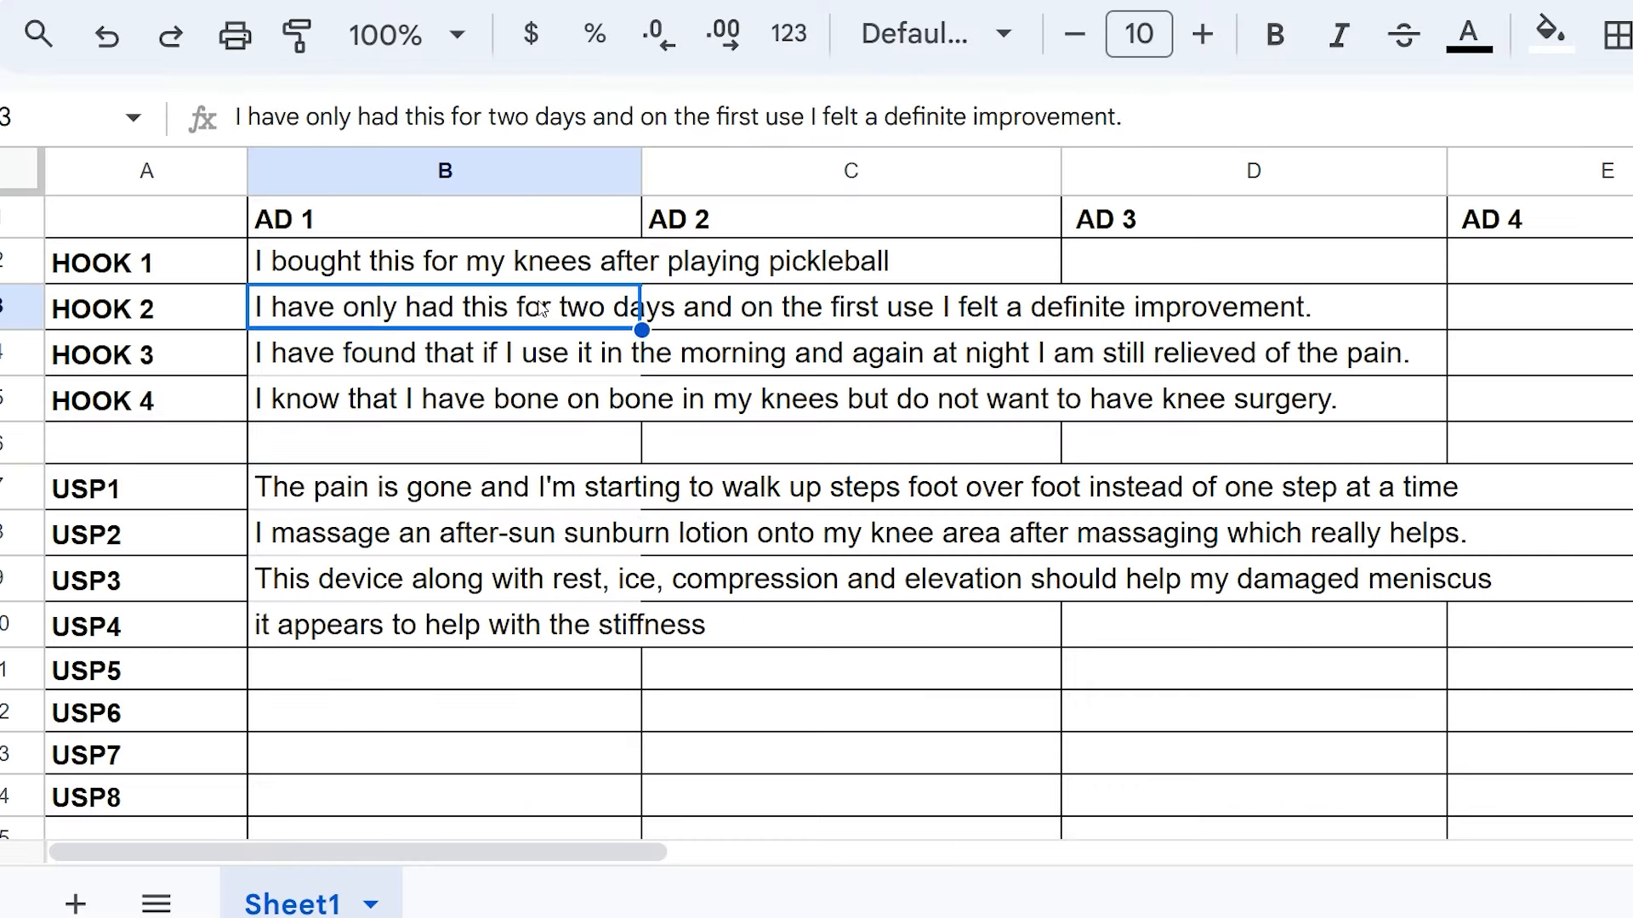
pyautogui.hotkey('ctrl', 'c')
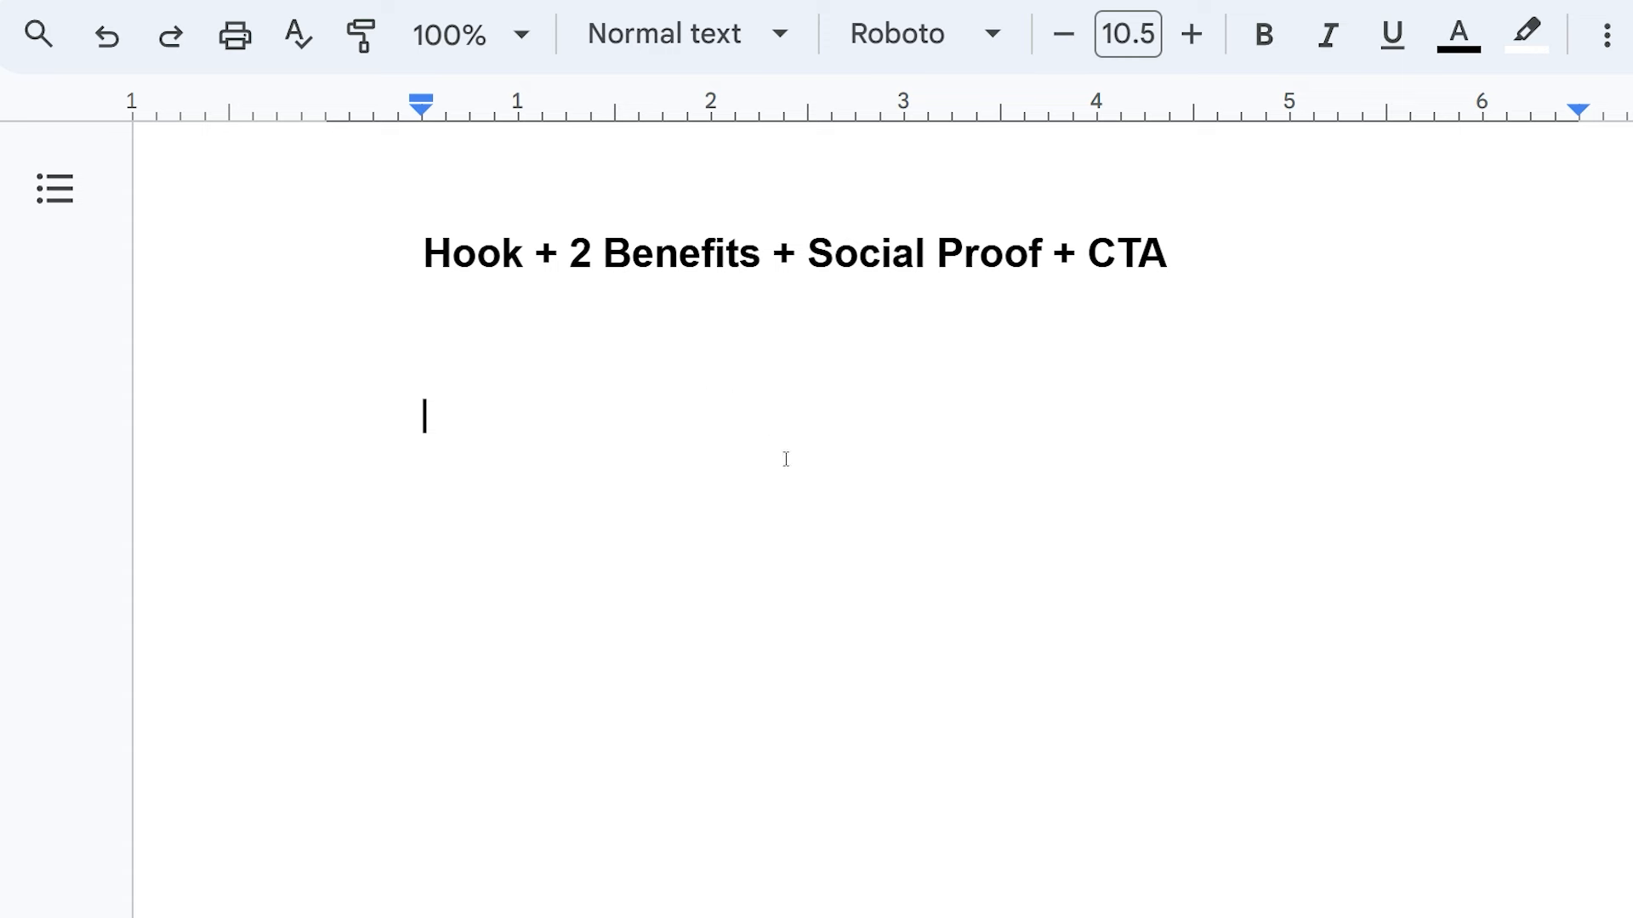
pyautogui.hotkey('ctrl', 'v')
pyautogui.moveTo(422, 416); pyautogui.dragTo(1446, 417)
pyautogui.click(1477, 420)
pyautogui.press('Return')
pyautogui.press('Return')
# Step: Copy the AD 1 USP3 line about rest, ice, compression and elevation into the script document below the hook
pyautogui.hotkey('ctrl', 'Tab')
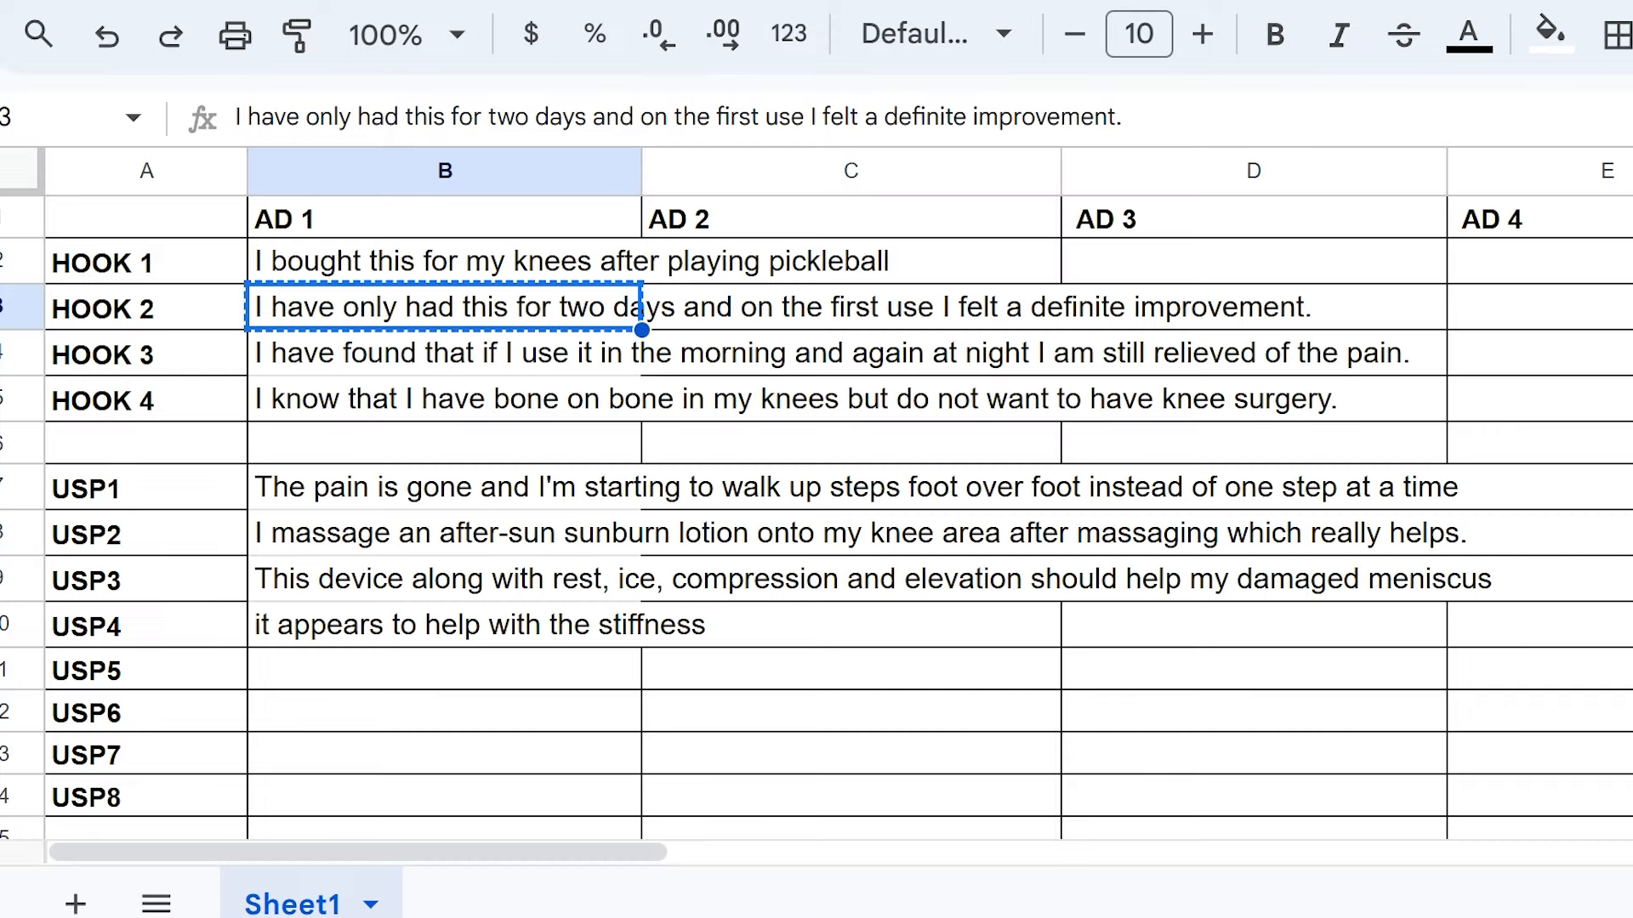
pyautogui.scroll(-2, 571, 527)
pyautogui.scroll(1, 505, 560)
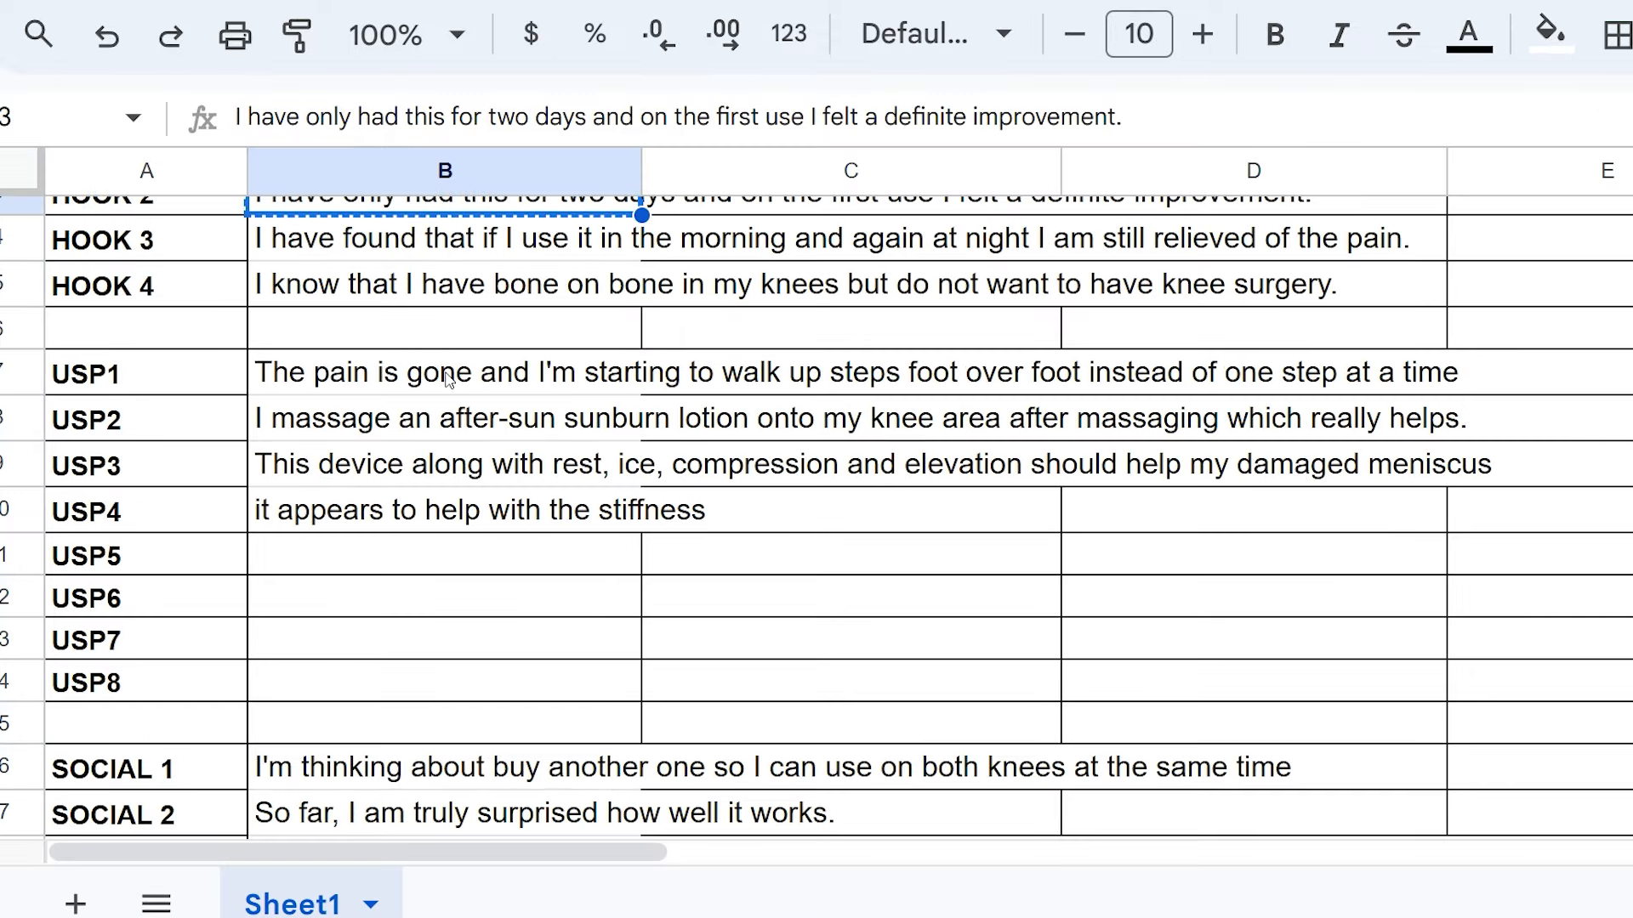
pyautogui.click(433, 472)
pyautogui.hotkey('ctrl', 'c')
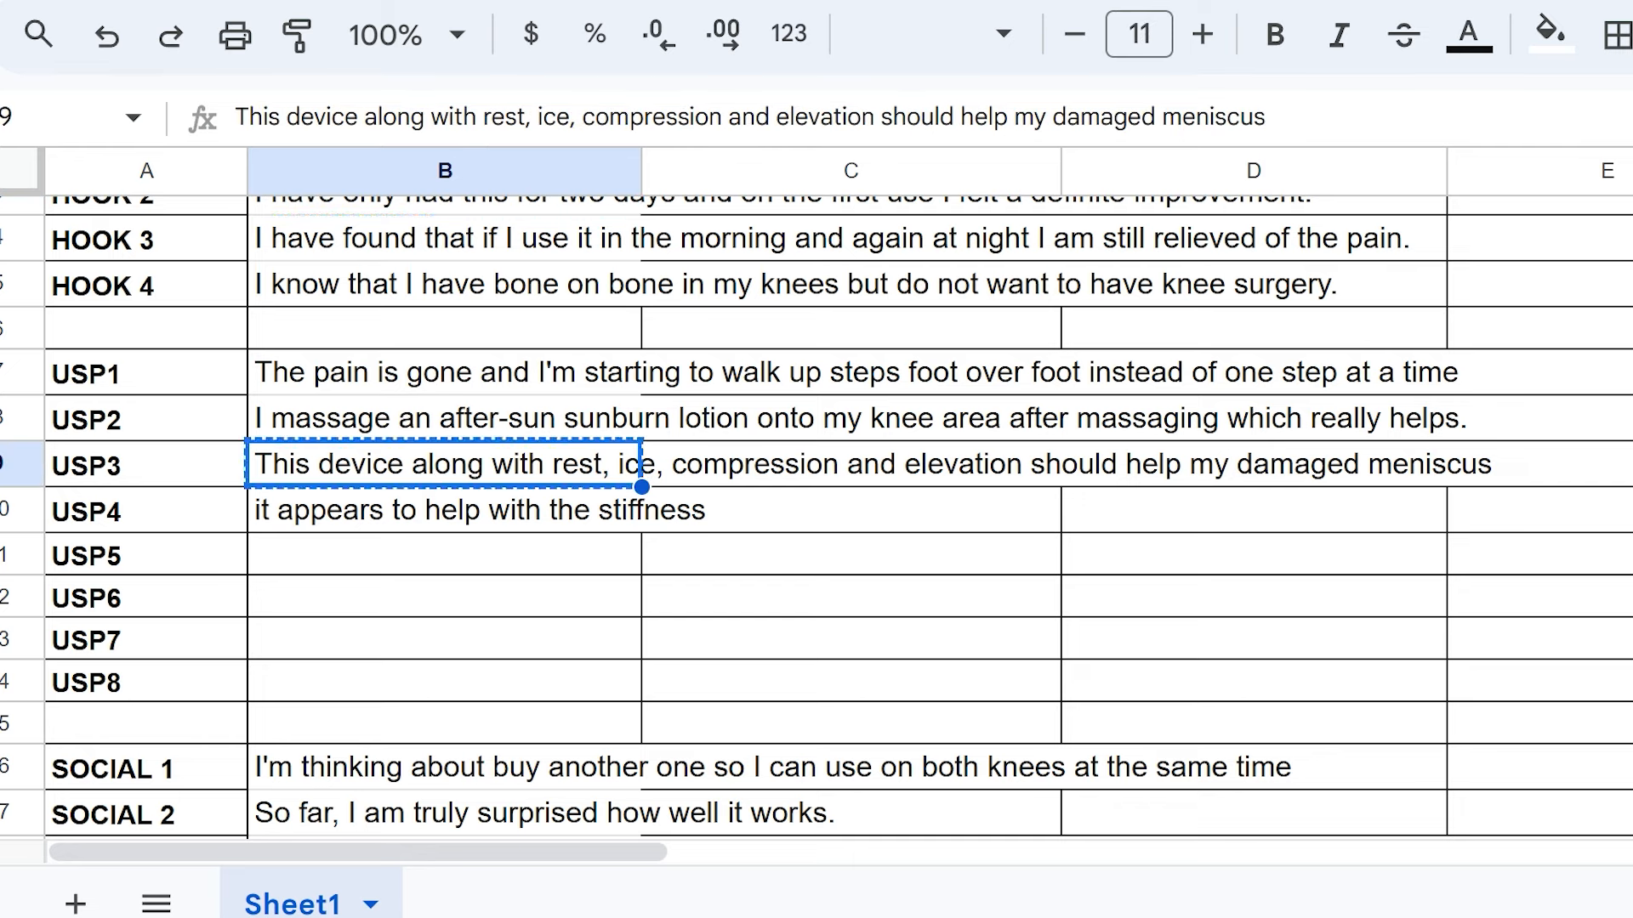
pyautogui.hotkey('ctrl', 'shift', 'Tab')
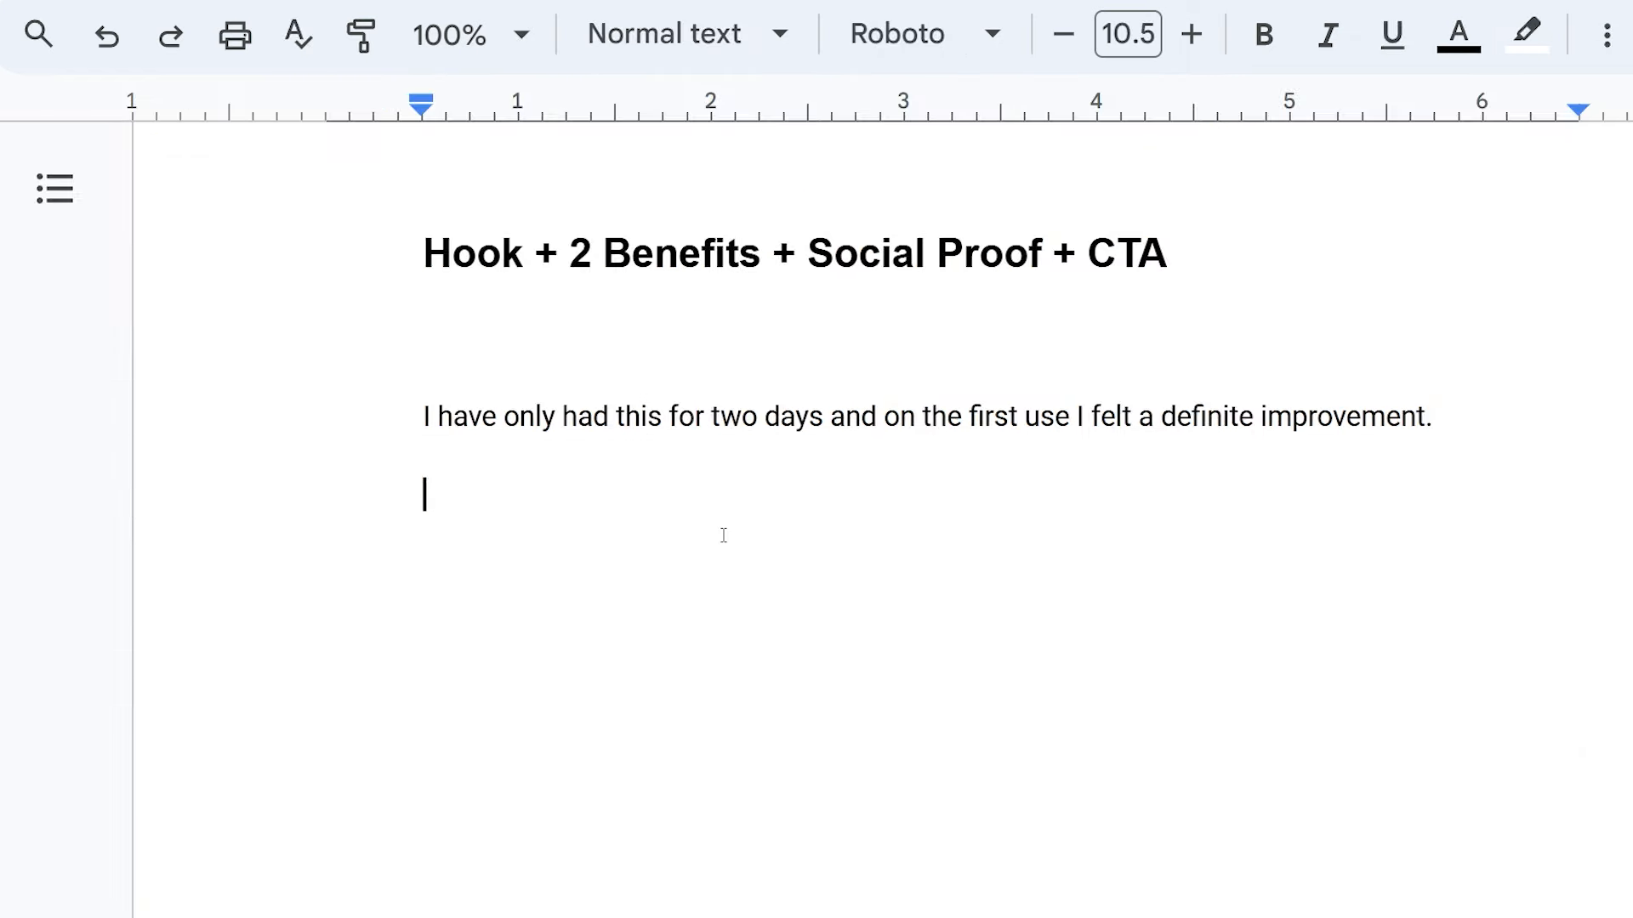
pyautogui.hotkey('ctrl', 'v')
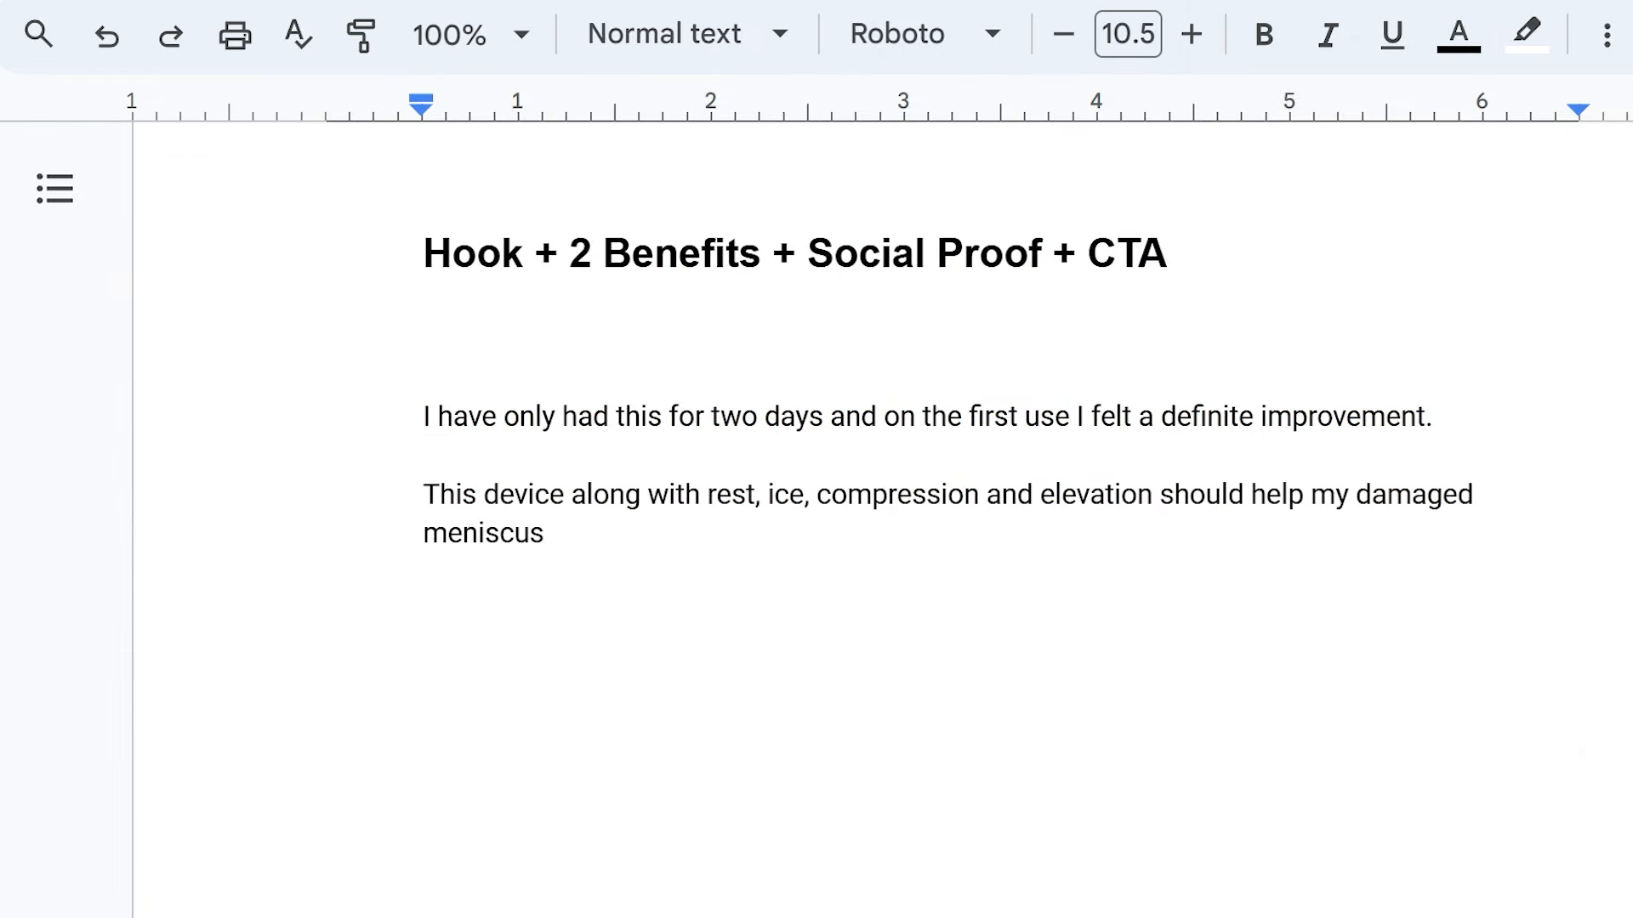
# Step: Copy table A1:G22 into a ChatGPT prompt requesting 4 script permutations, each with 1 hook, 2 USP, social and call to action, and submit it
pyautogui.hotkey('ctrl', 'Tab')
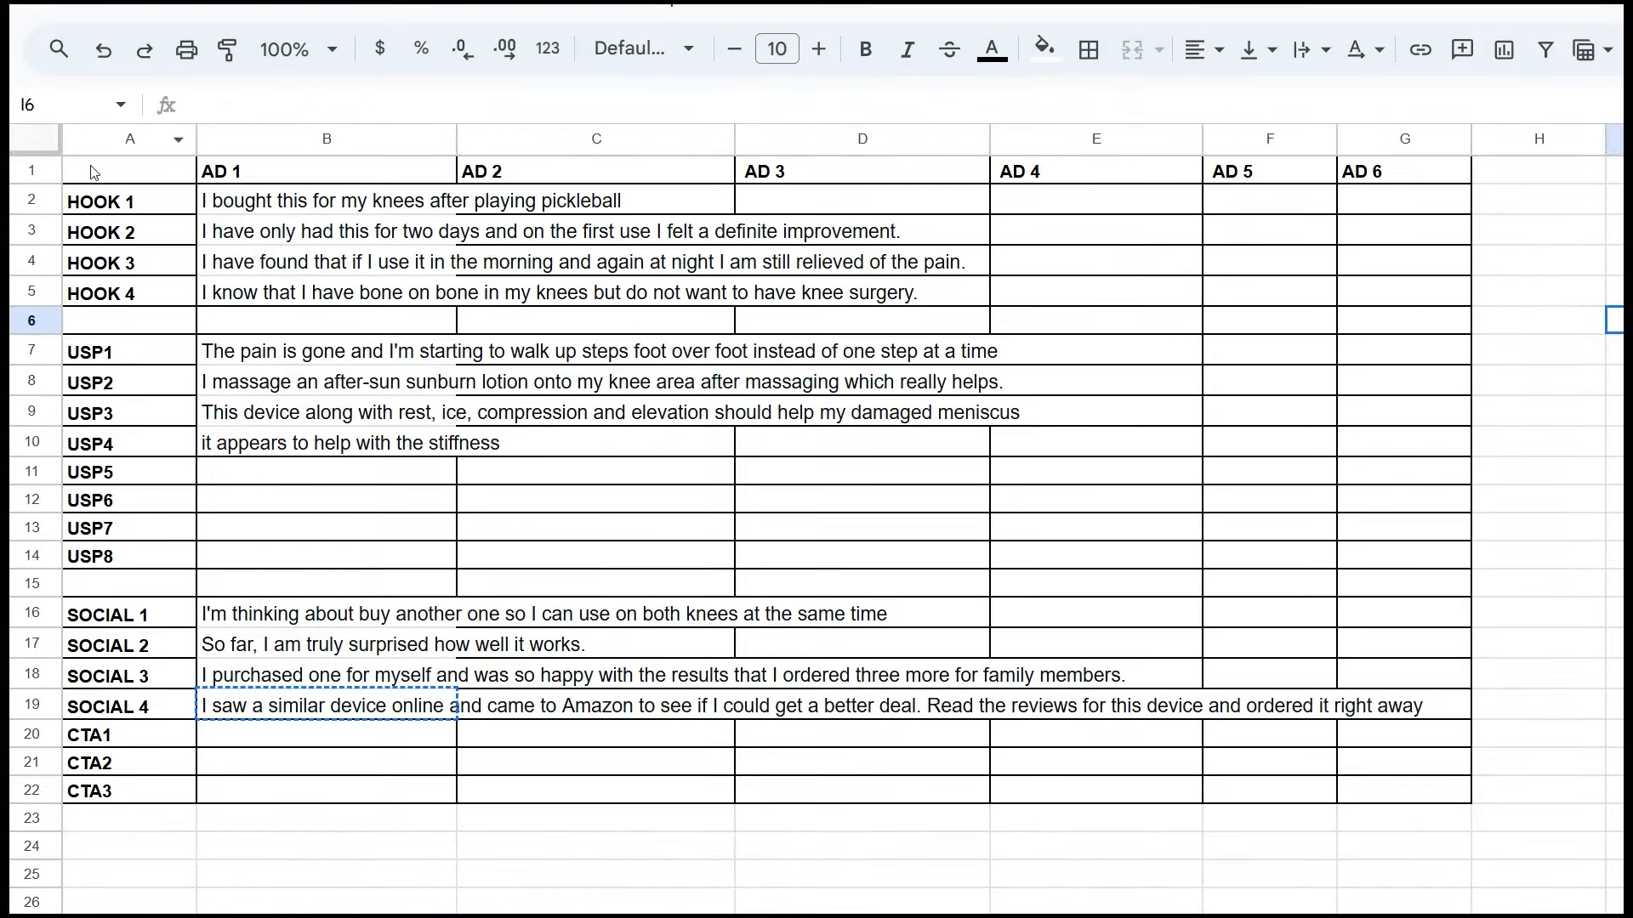
pyautogui.moveTo(127, 170); pyautogui.dragTo(1461, 796)
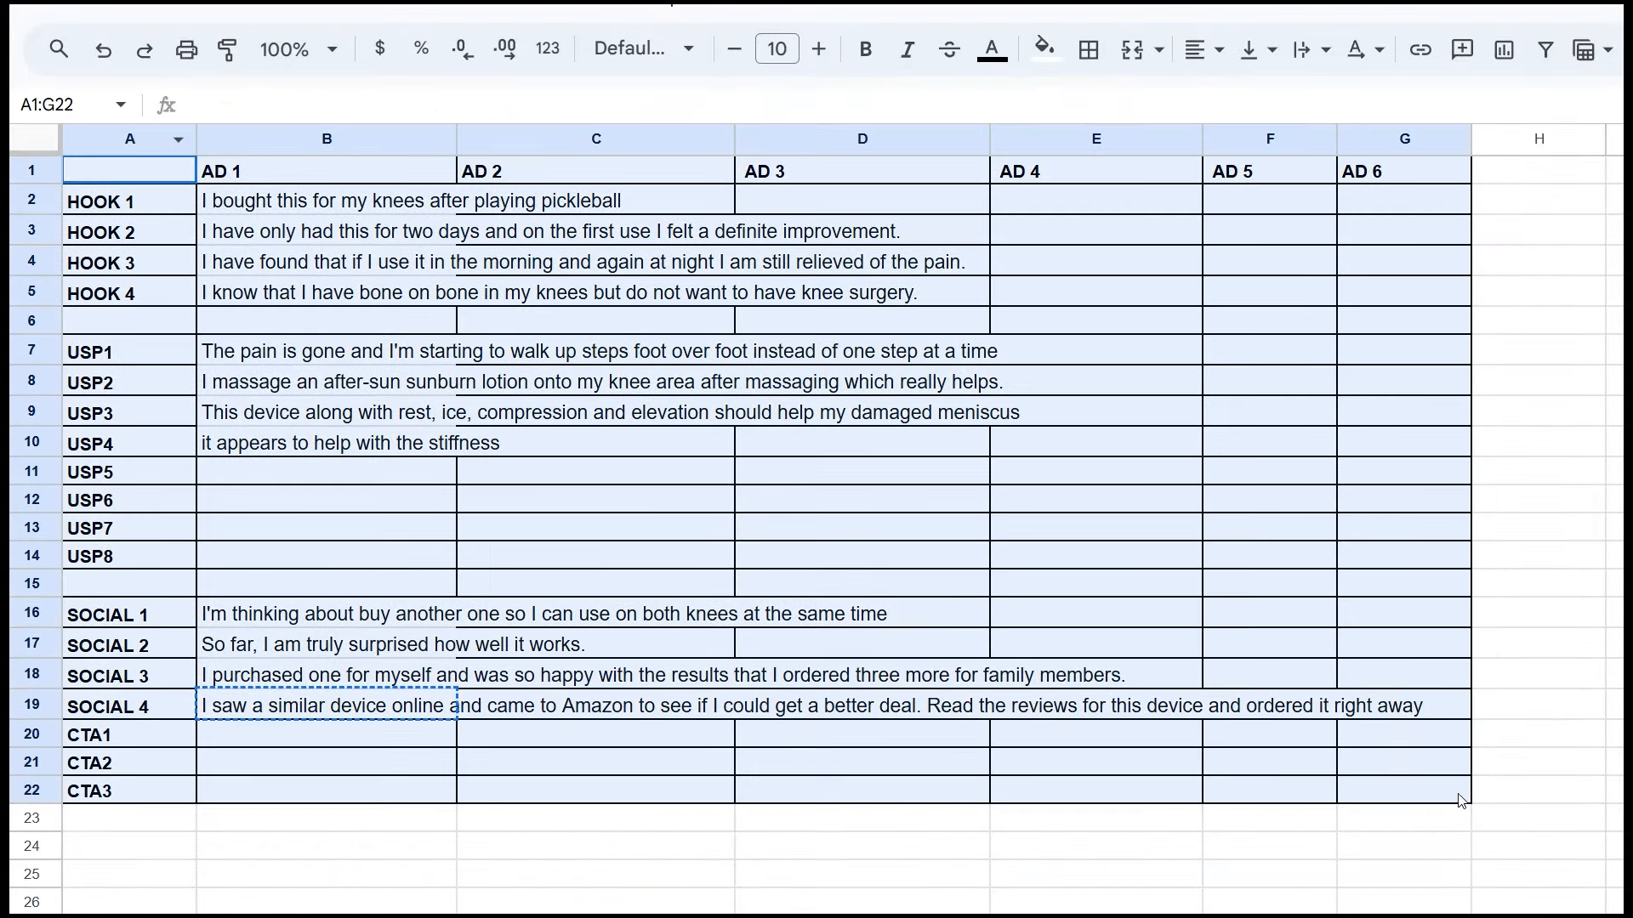
pyautogui.hotkey('ctrl', 'c')
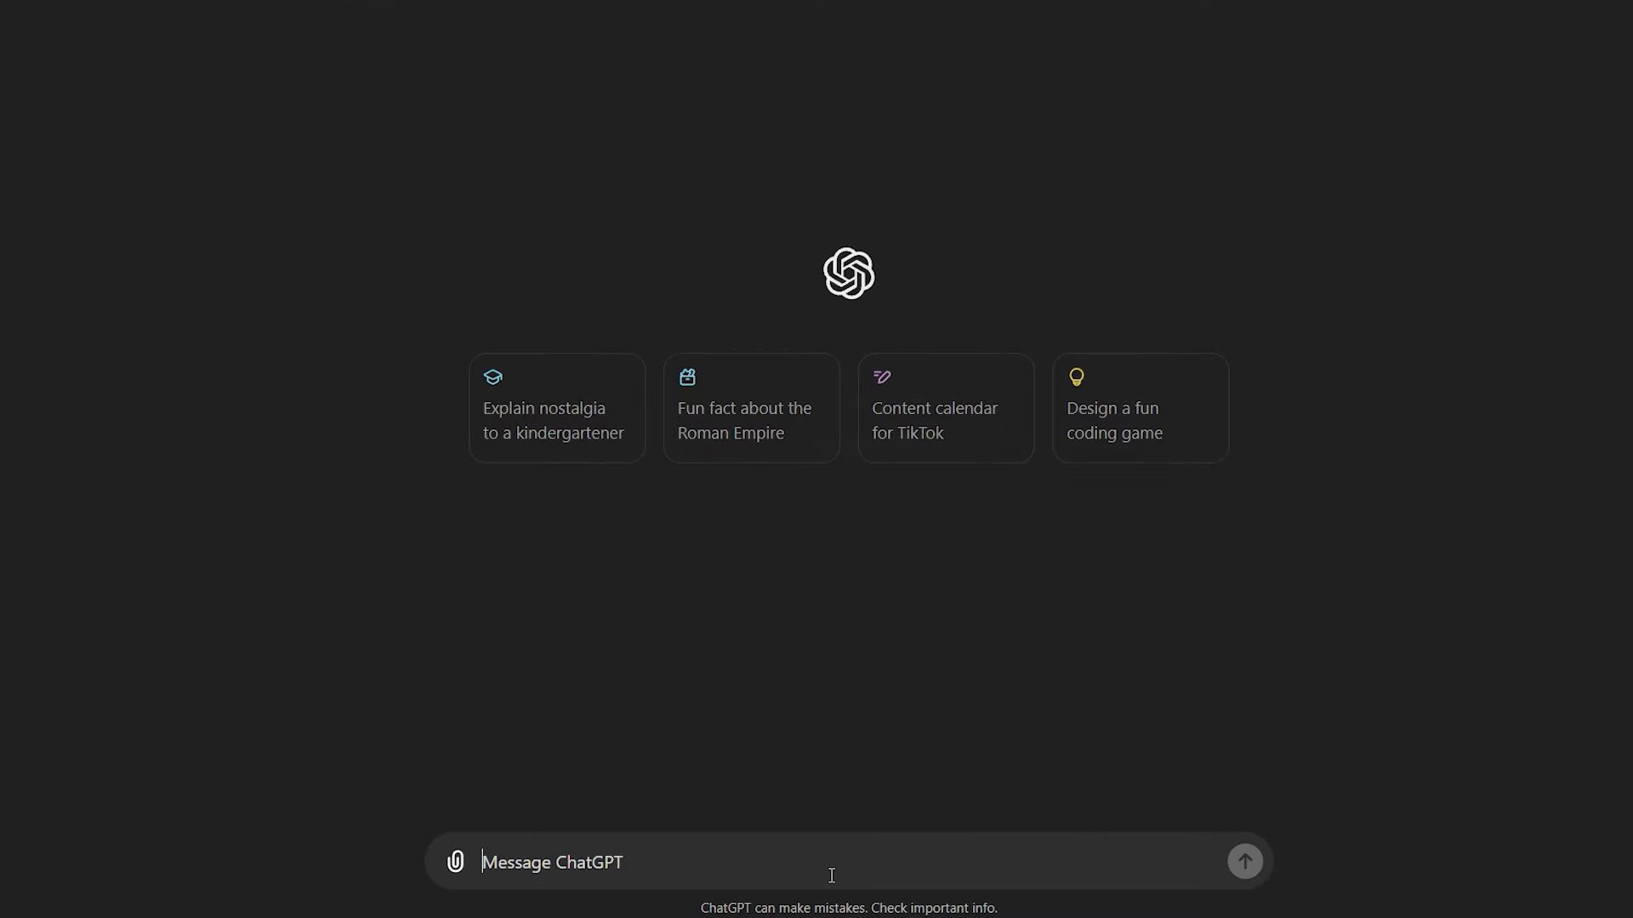
pyautogui.write('Please help me create 4 permutations from this table. I want')
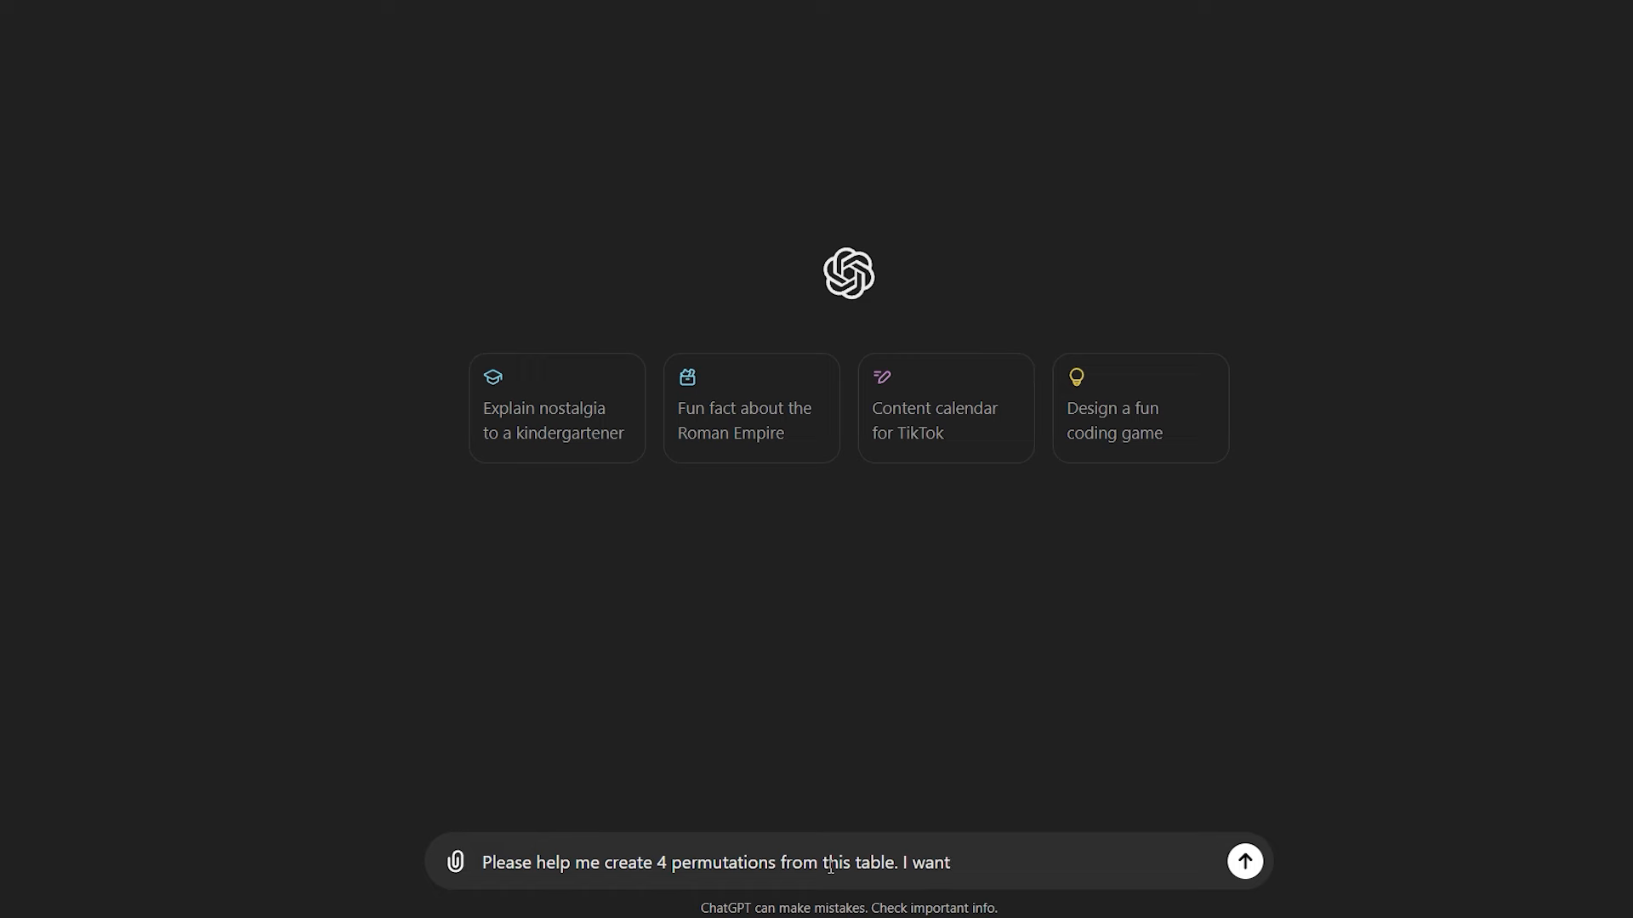
pyautogui.write('2 USP, social and call to action.')
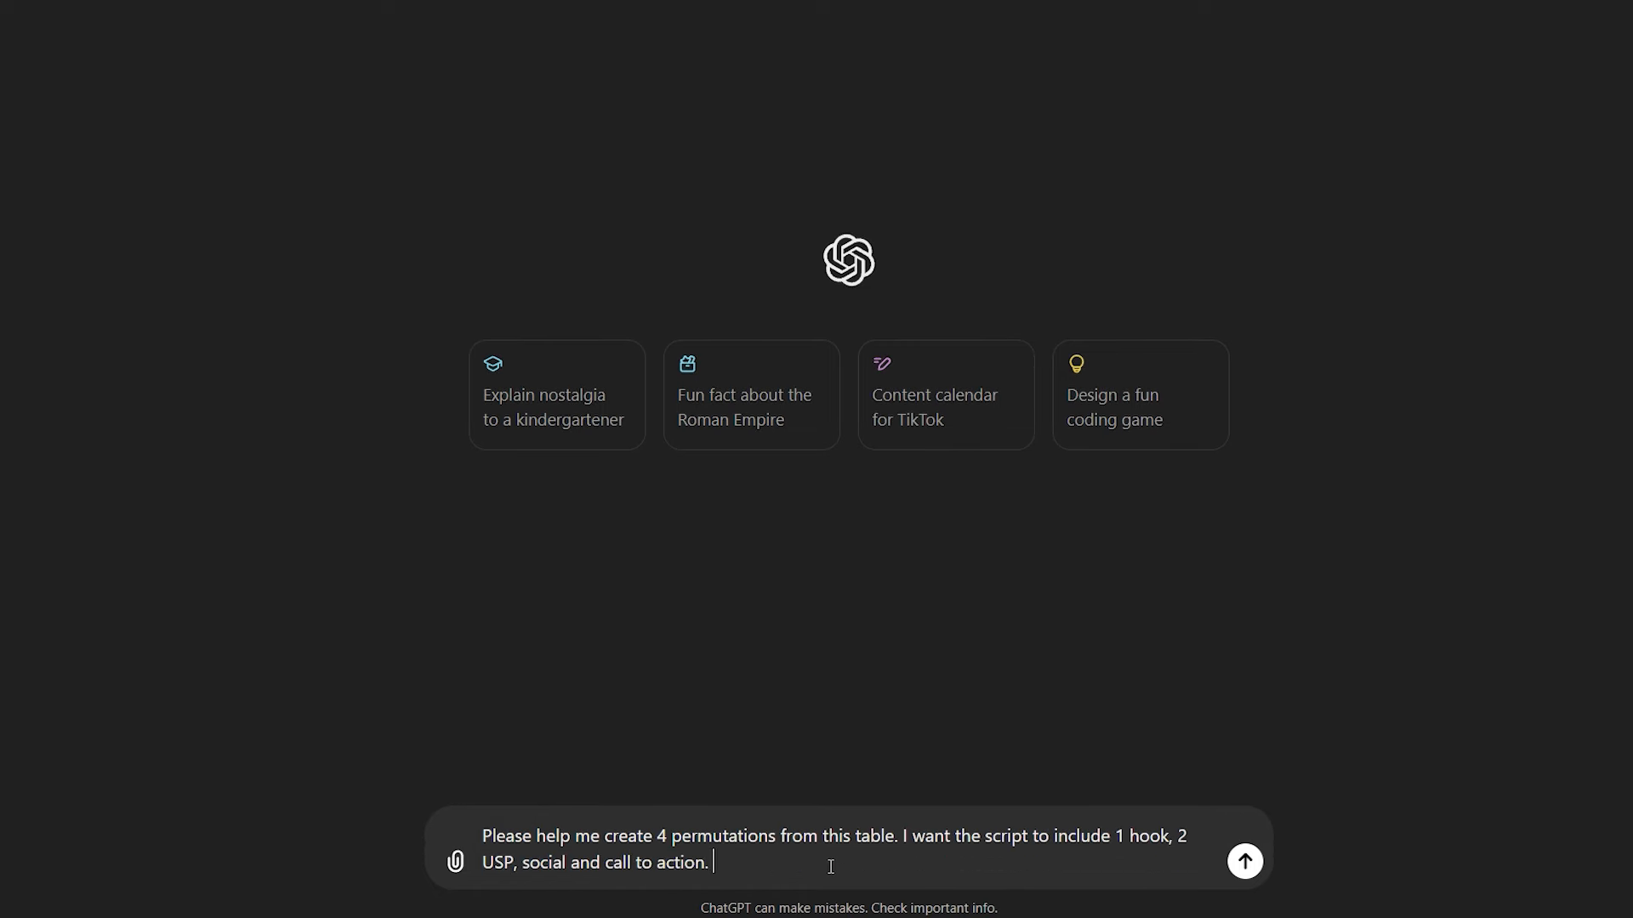
pyautogui.press('Return')
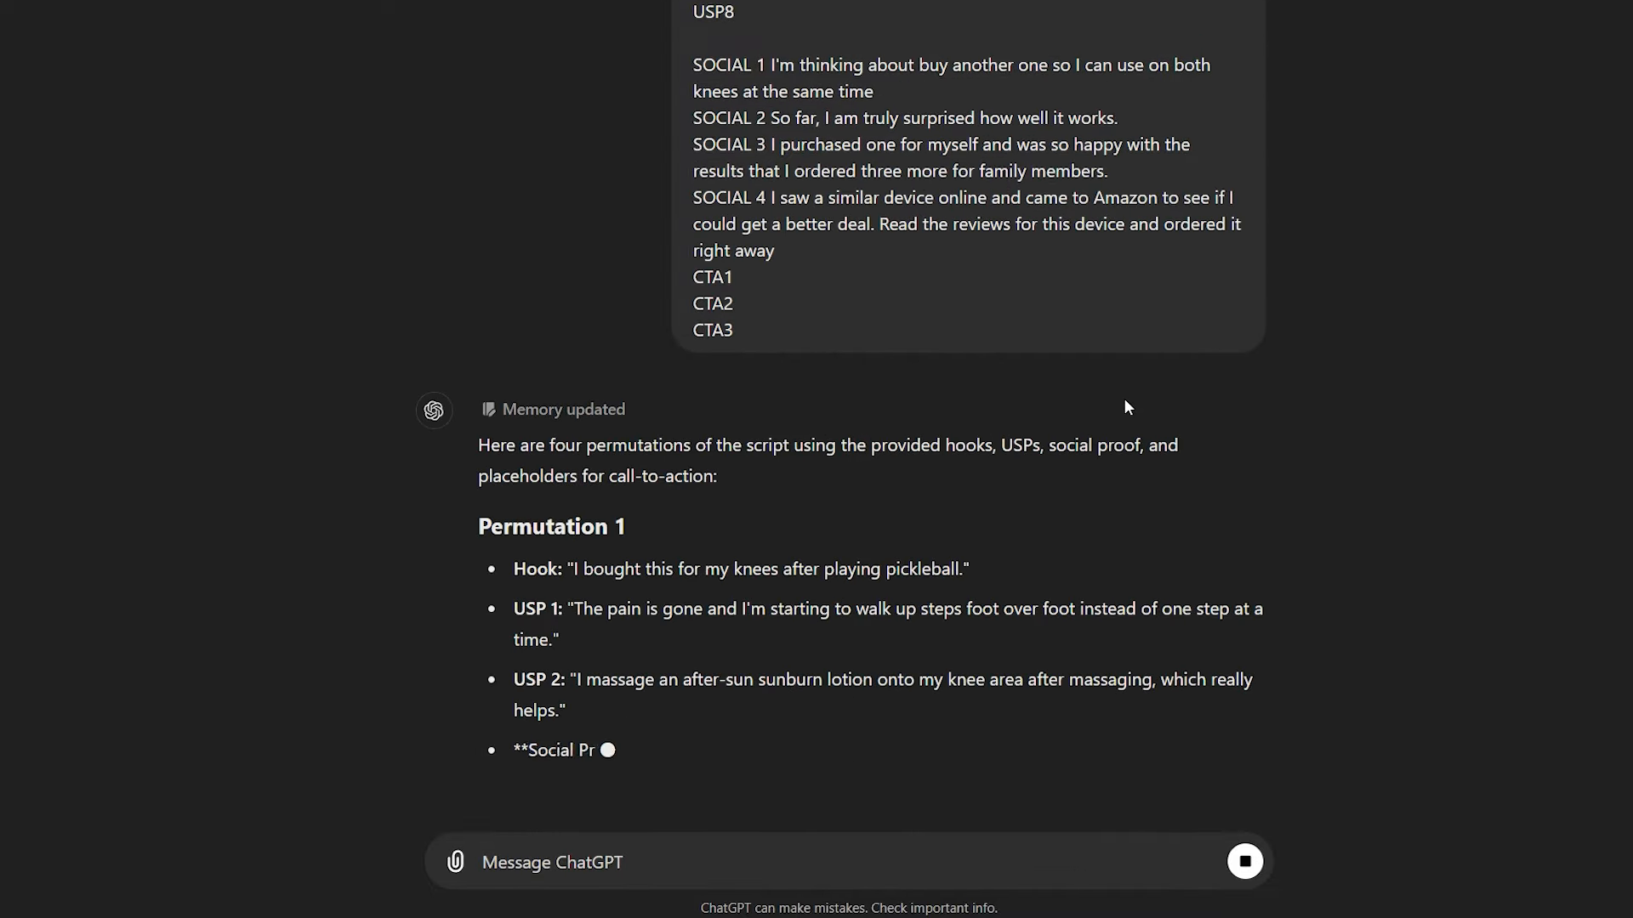
# Step: Review the hook, USPs, social proof and call to action in each script permutation ChatGPT generated
pyautogui.scroll(1, 1126, 400)
pyautogui.moveTo(567, 360); pyautogui.dragTo(840, 360)
pyautogui.moveTo(583, 399); pyautogui.dragTo(1171, 400)
pyautogui.moveTo(725, 470); pyautogui.dragTo(1017, 470)
pyautogui.scroll(-2, 1017, 472)
pyautogui.moveTo(624, 488); pyautogui.dragTo(1181, 528)
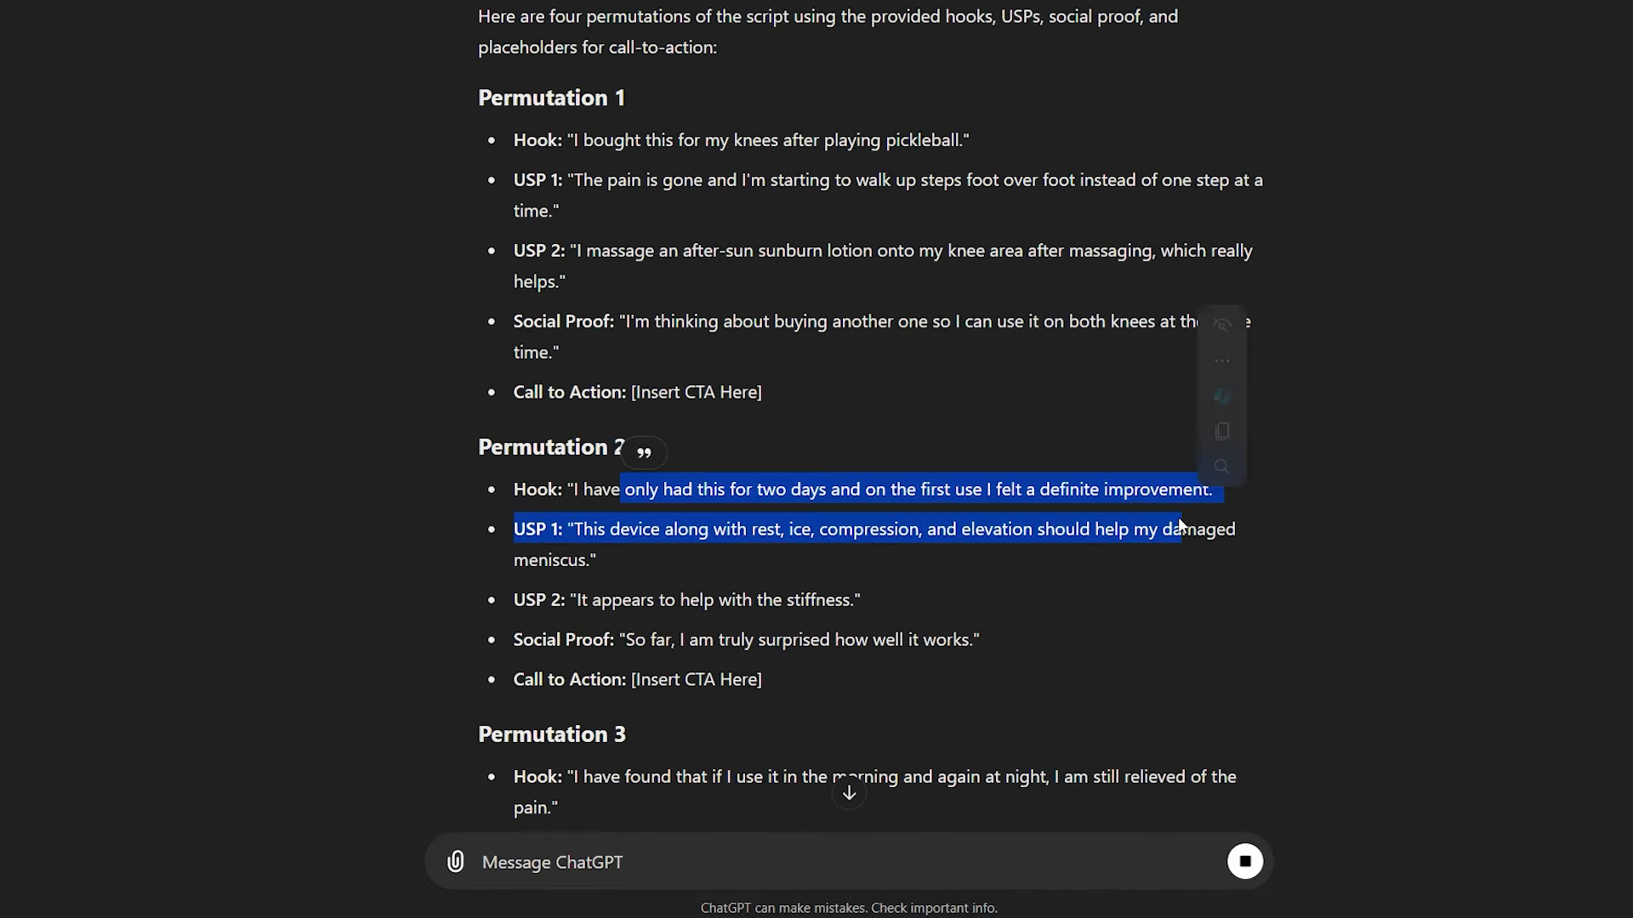
pyautogui.click(624, 604)
pyautogui.scroll(-2, 624, 604)
pyautogui.moveTo(573, 556); pyautogui.dragTo(1199, 556)
pyautogui.scroll(-1, 1199, 556)
pyautogui.moveTo(574, 514); pyautogui.dragTo(819, 514)
pyautogui.scroll(-3, 982, 625)
pyautogui.moveTo(643, 624); pyautogui.dragTo(1013, 646)
pyautogui.scroll(-1, 1012, 646)
pyautogui.scroll(10, 1136, 579)
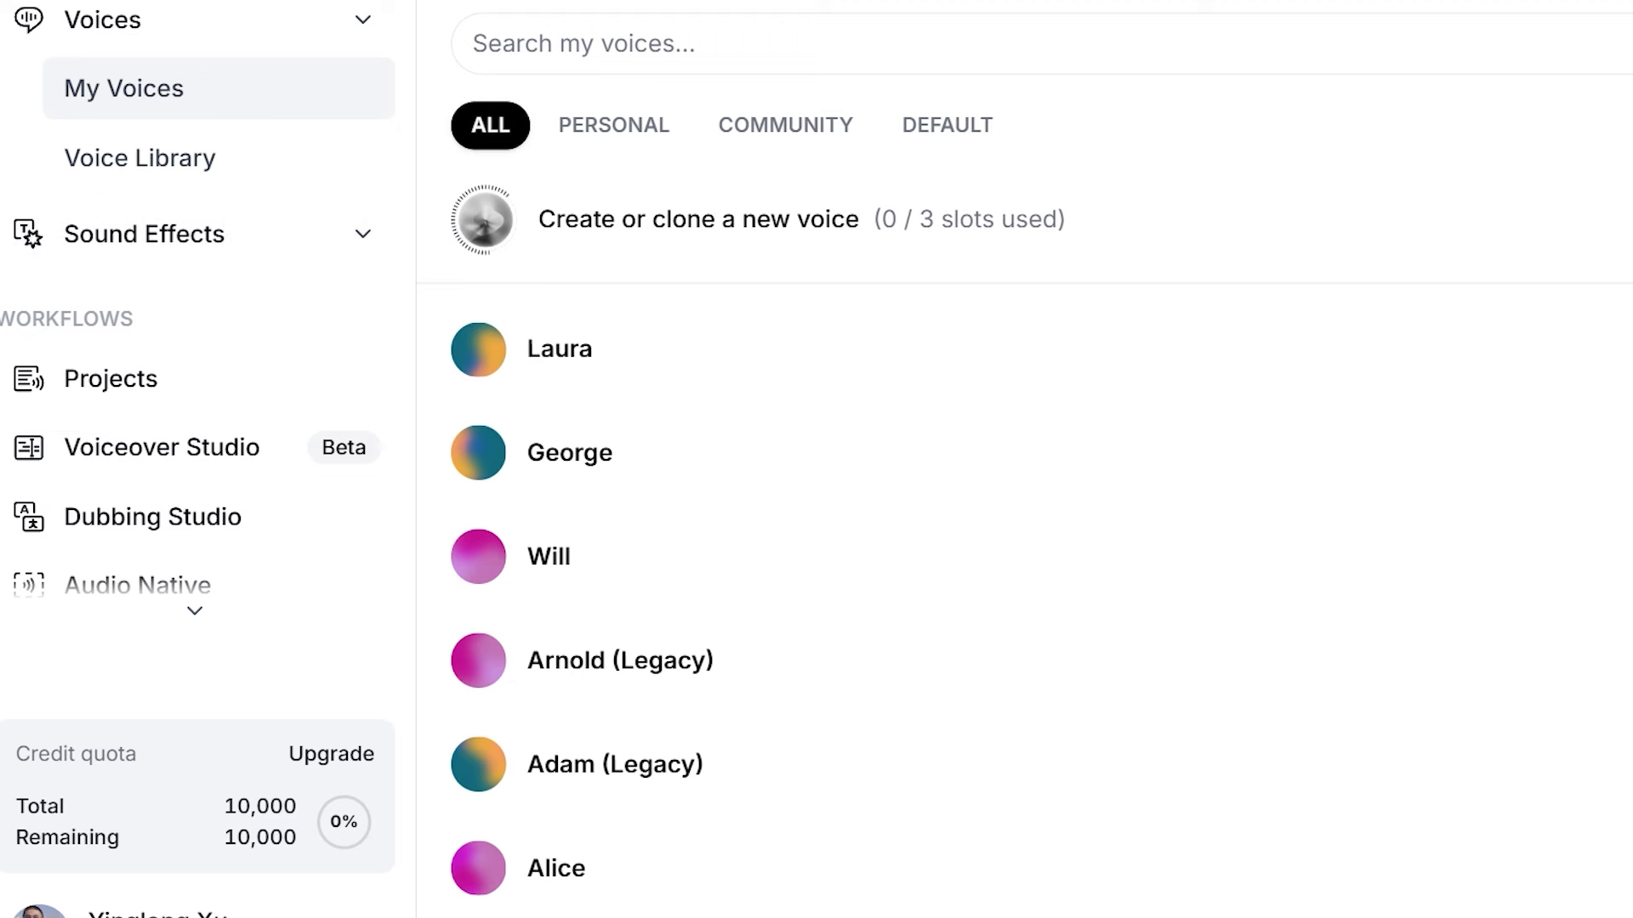
# Step: In ElevenLabs, open the subscription plans from the Instant Voice Cloning option and compare the Free, Starter and Creator features
pyautogui.click(698, 220)
pyautogui.click(1217, 262)
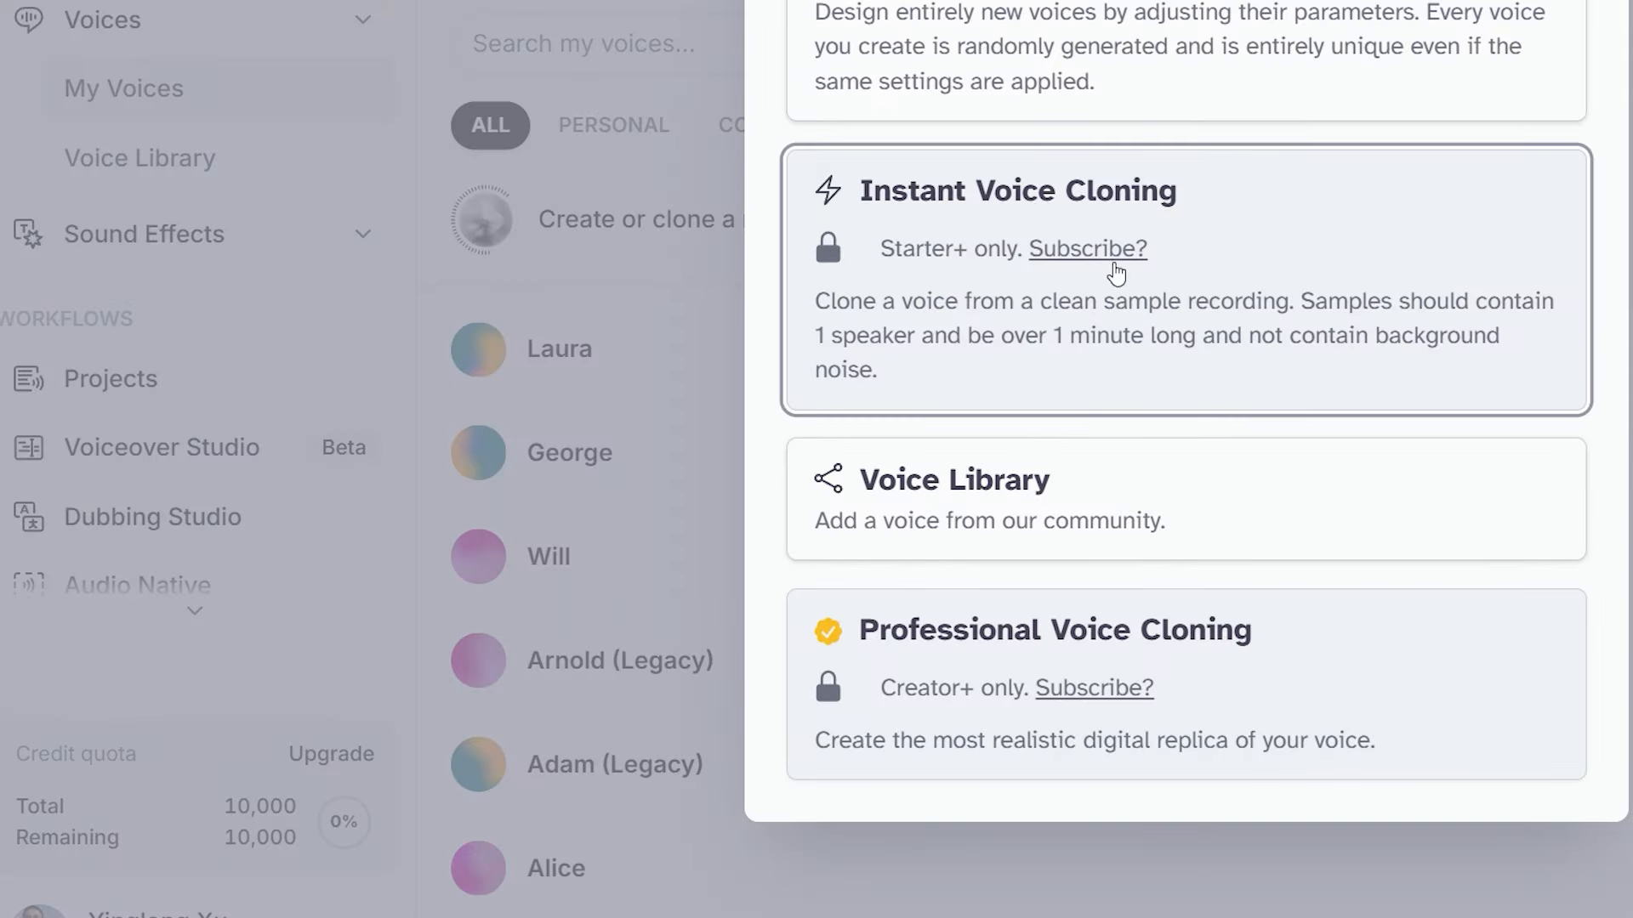
pyautogui.click(1090, 252)
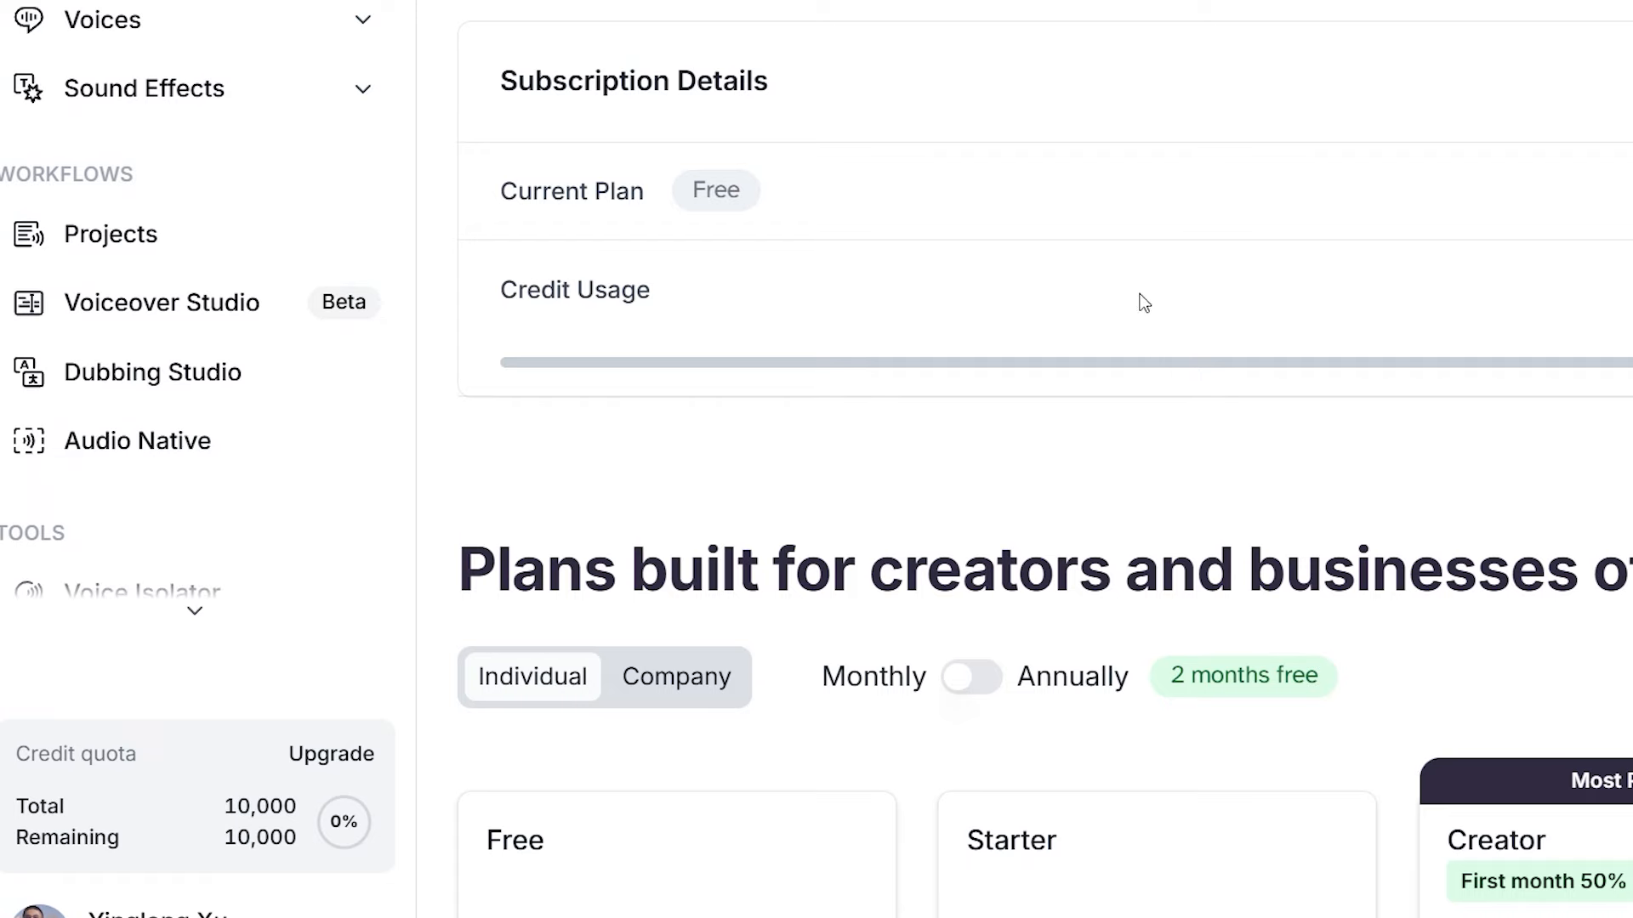
pyautogui.scroll(-5, 1141, 302)
pyautogui.scroll(-2, 1215, 353)
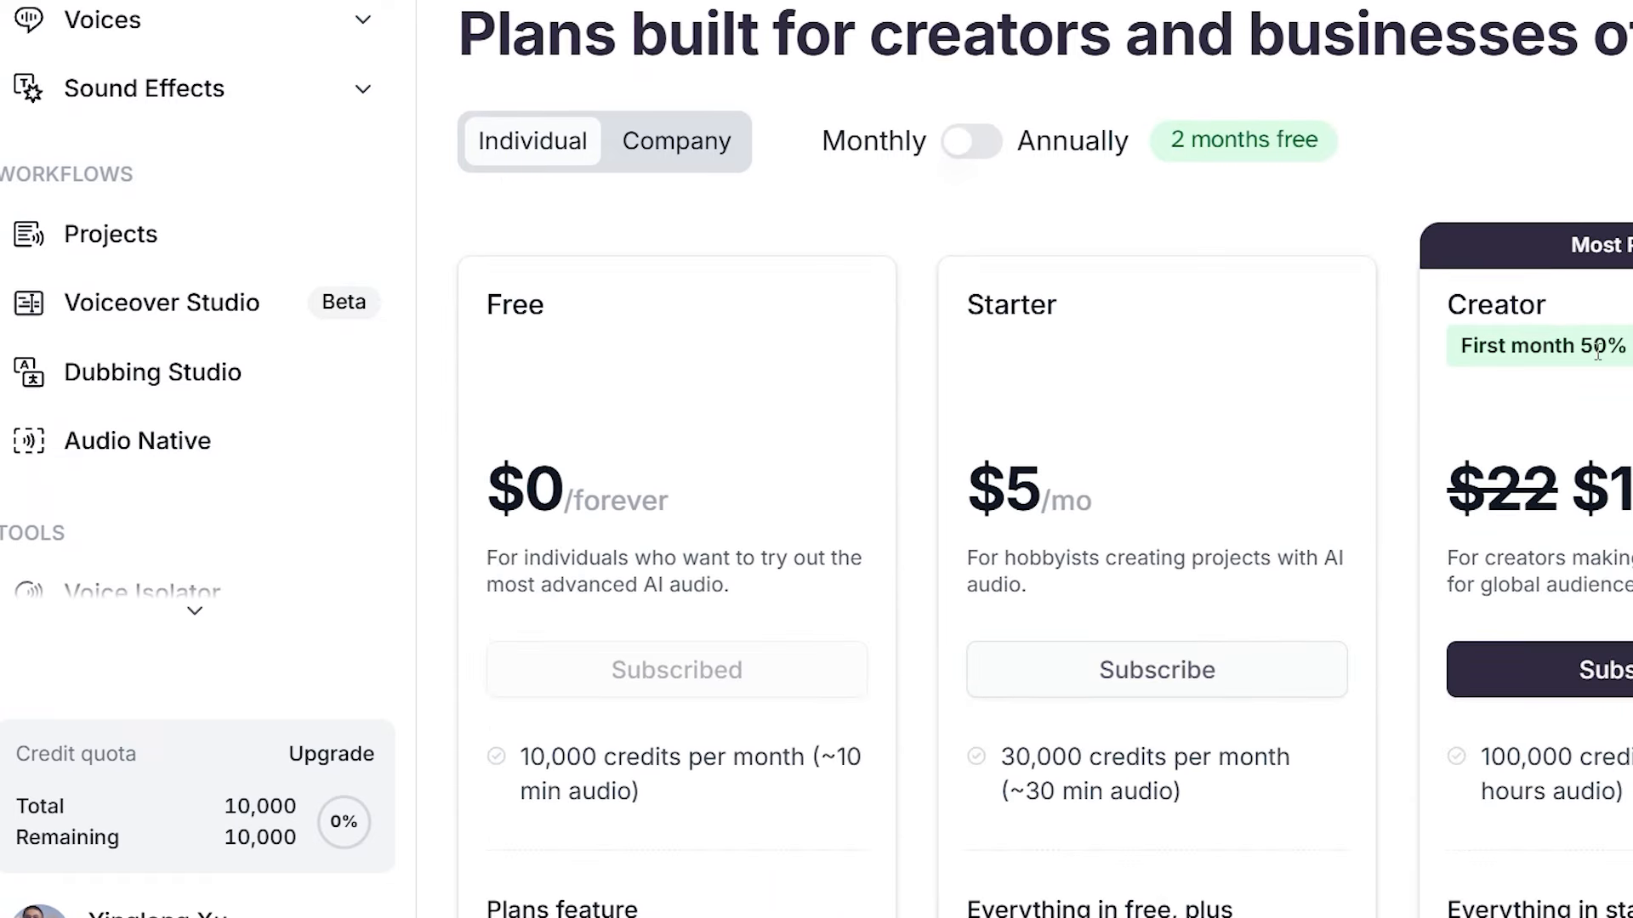
pyautogui.scroll(-3, 1601, 351)
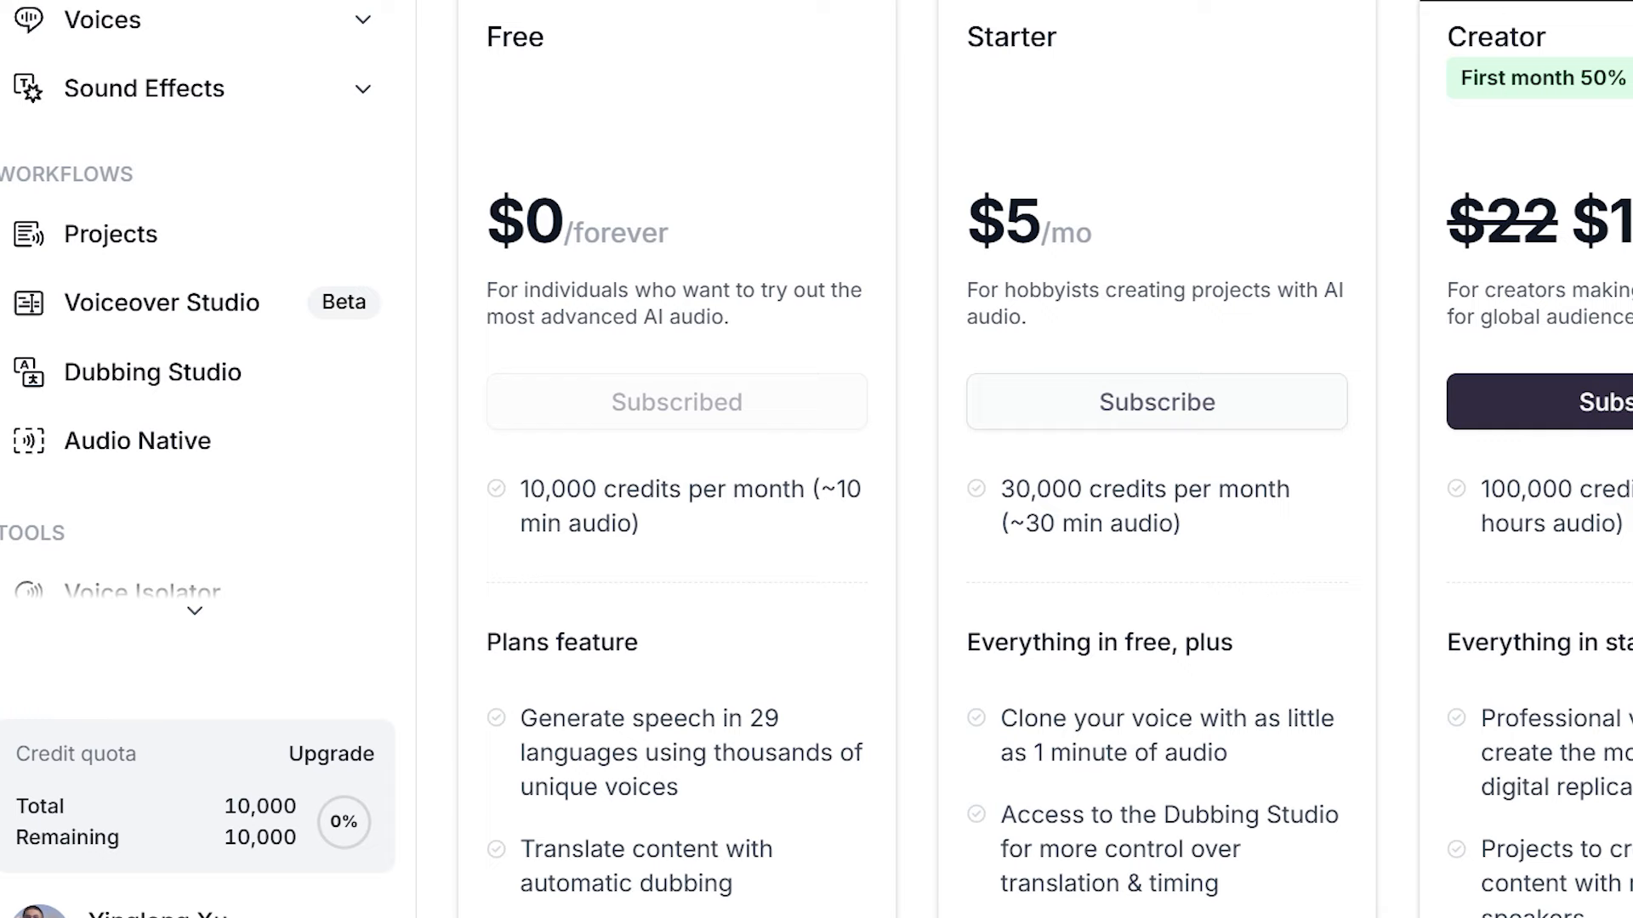
pyautogui.scroll(-2, 1573, 272)
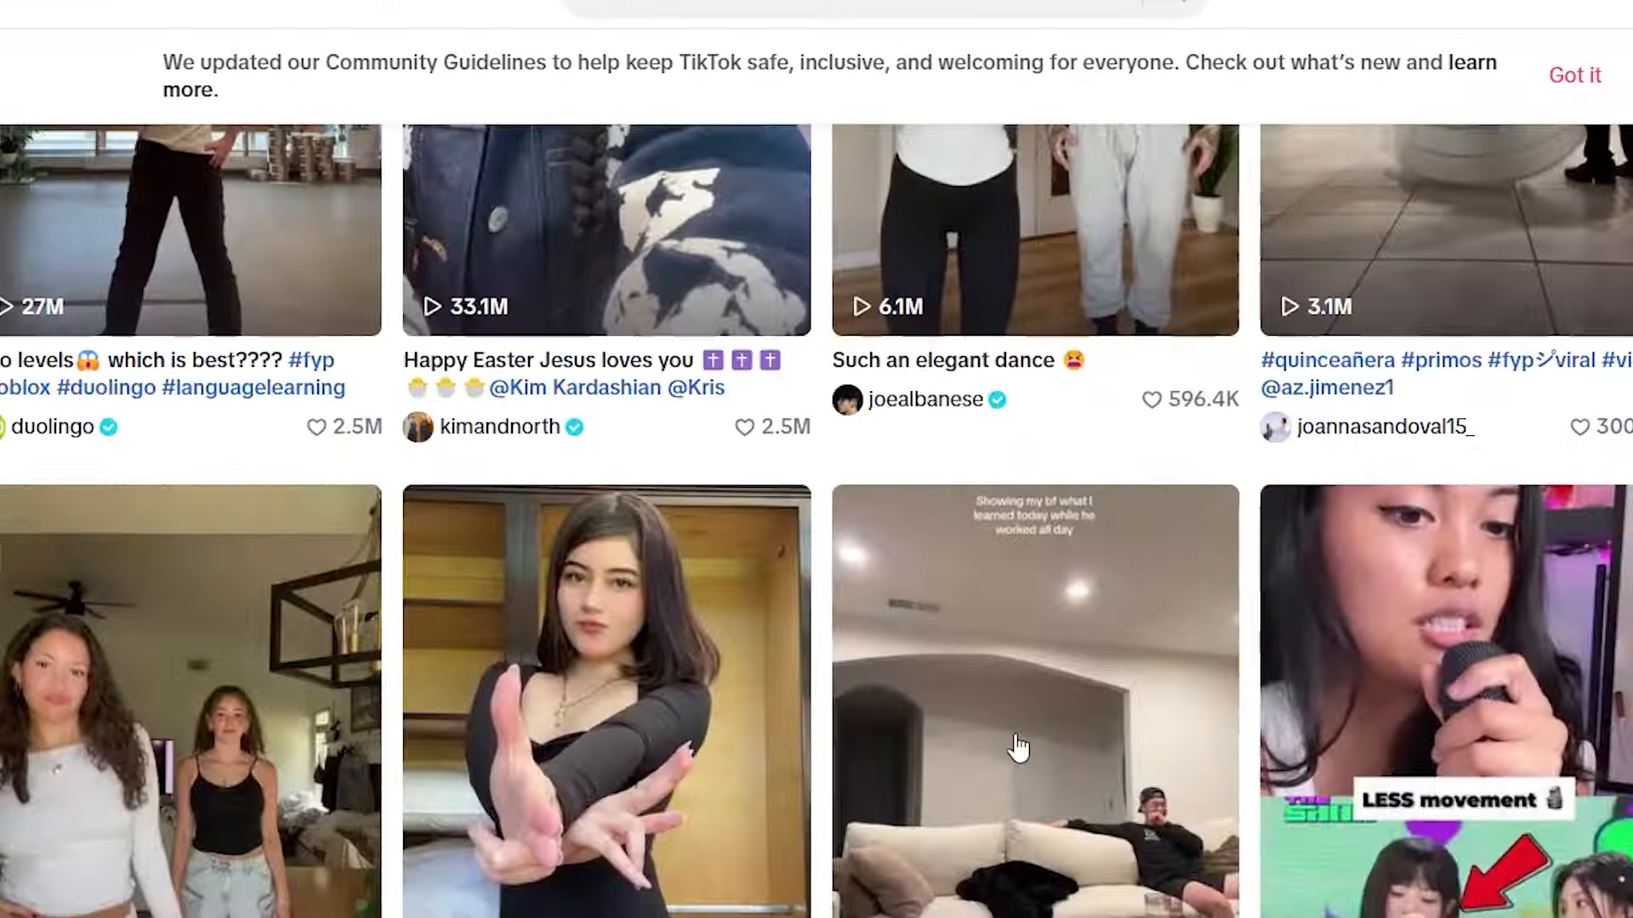
# Step: Browse the TikTok video feed, and search for product videos as reference material
pyautogui.scroll(-10, 1013, 740)
pyautogui.scroll(-15, 1020, 755)
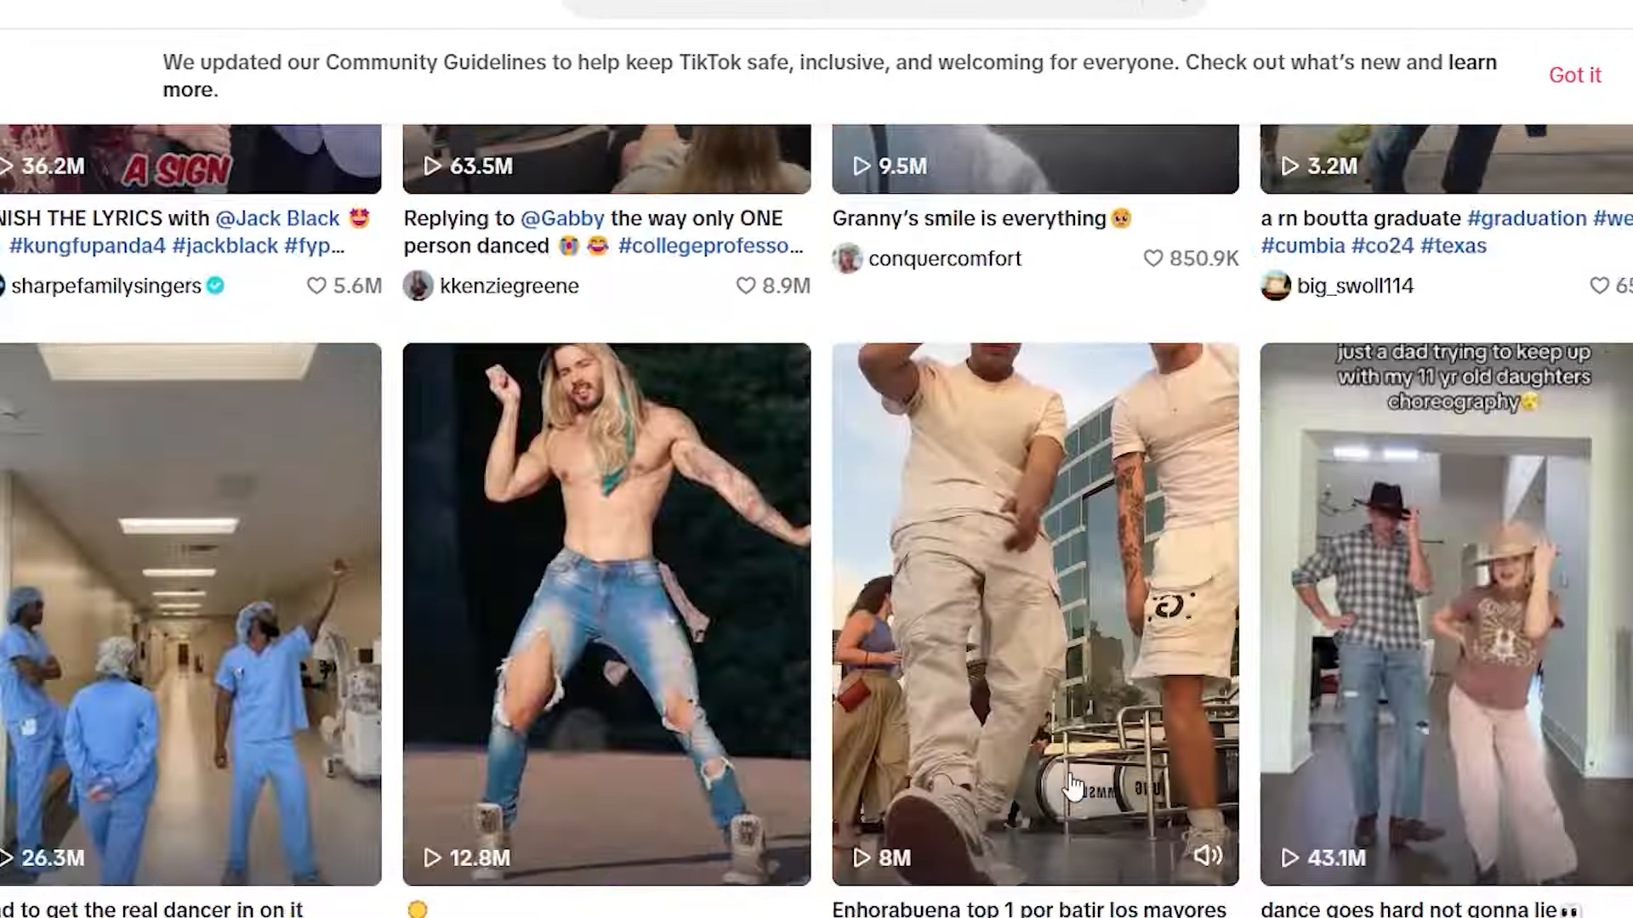
pyautogui.scroll(-15, 1257, 839)
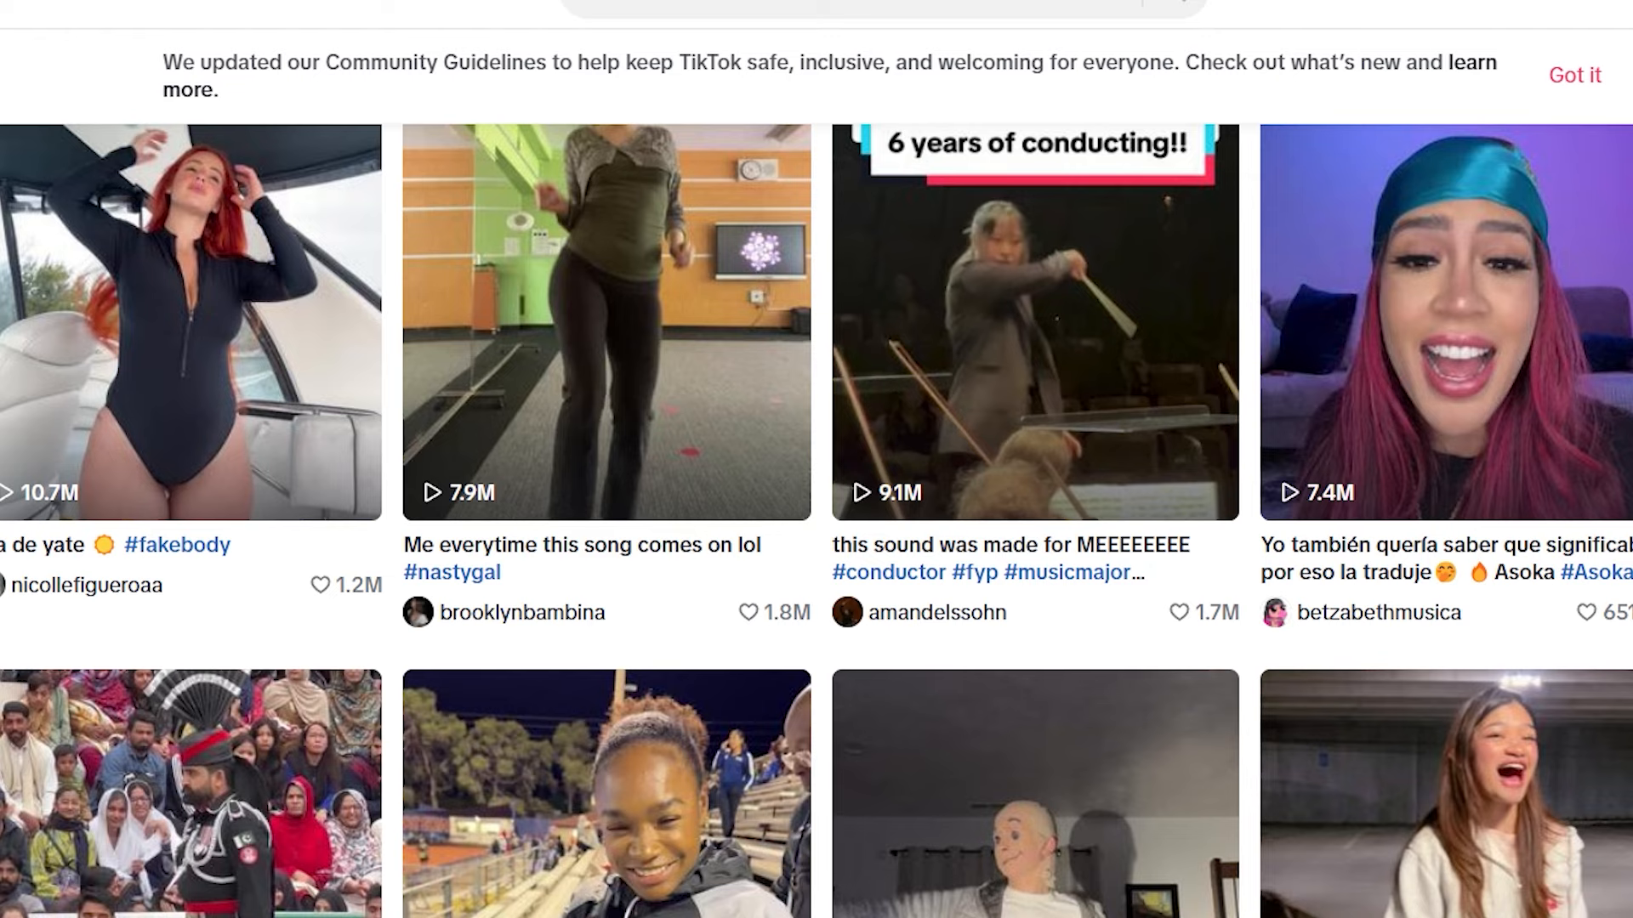
pyautogui.click(705, 3)
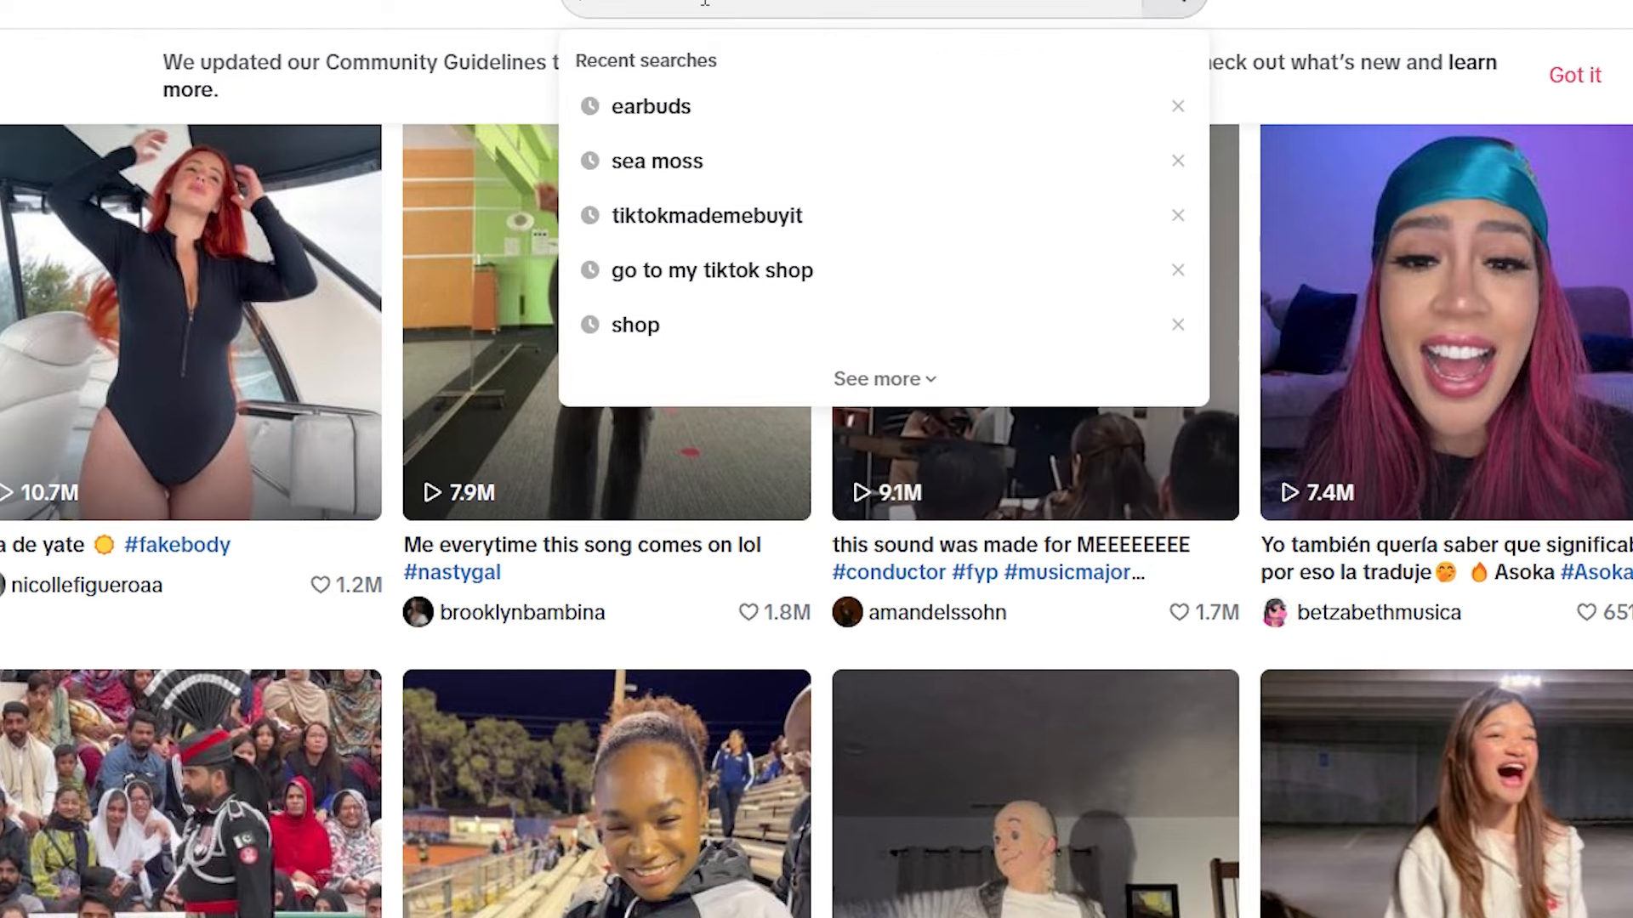
pyautogui.write('p')
pyautogui.press('Return')
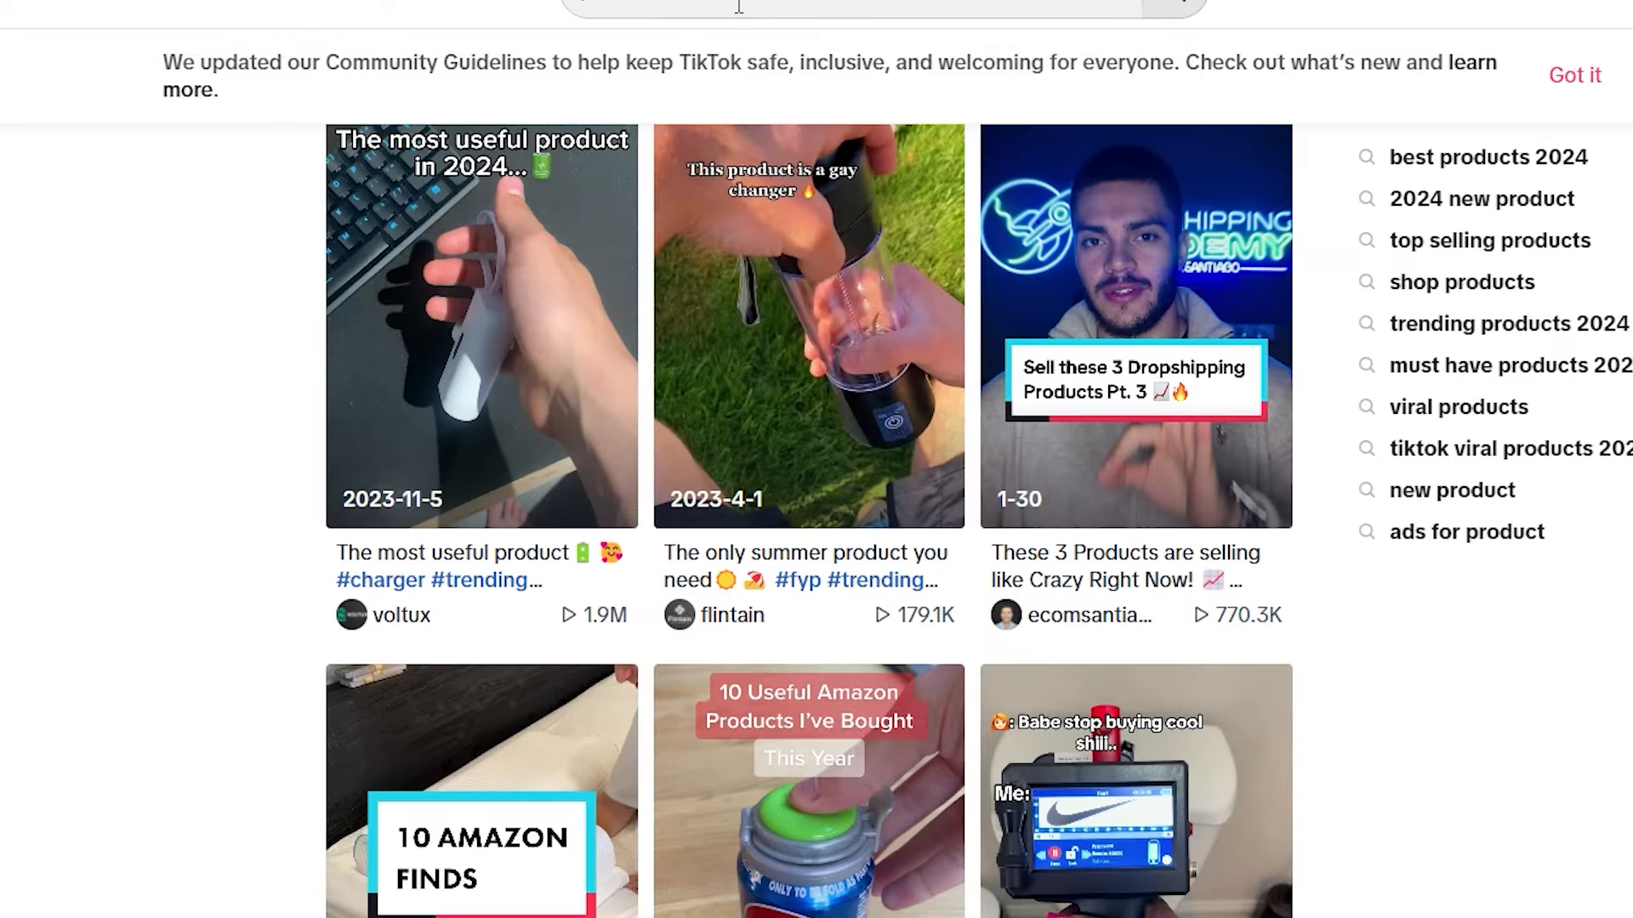
pyautogui.scroll(-1, 1094, 467)
pyautogui.scroll(-20, 809, 521)
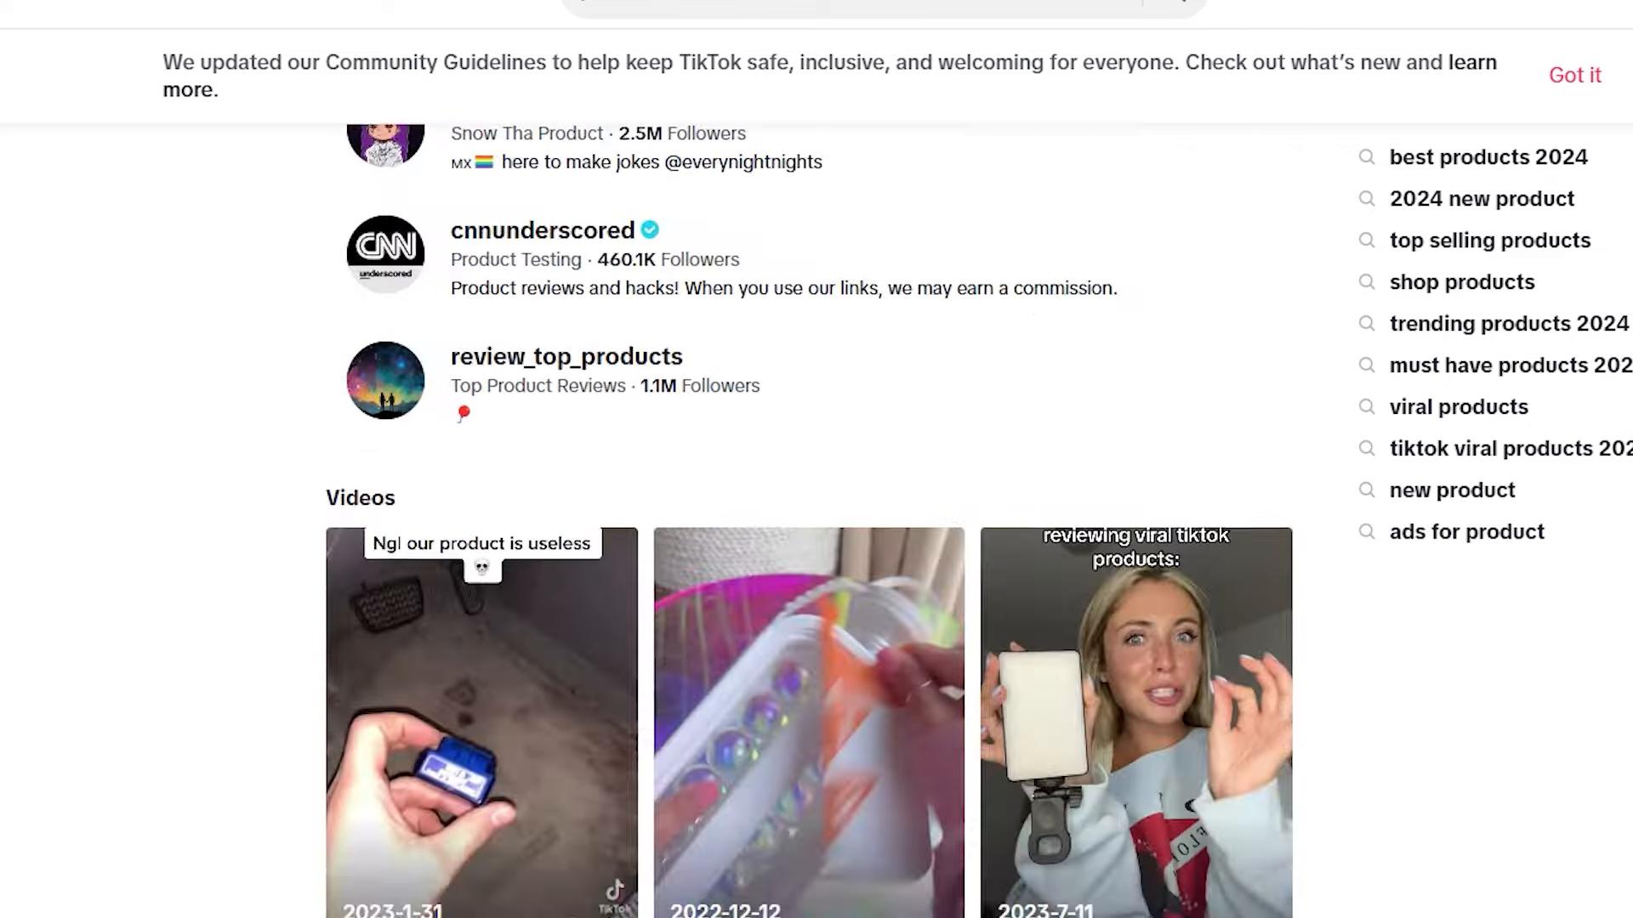
pyautogui.scroll(-15, 1180, 323)
pyautogui.doubleClick(617, 2)
pyautogui.write('wew')
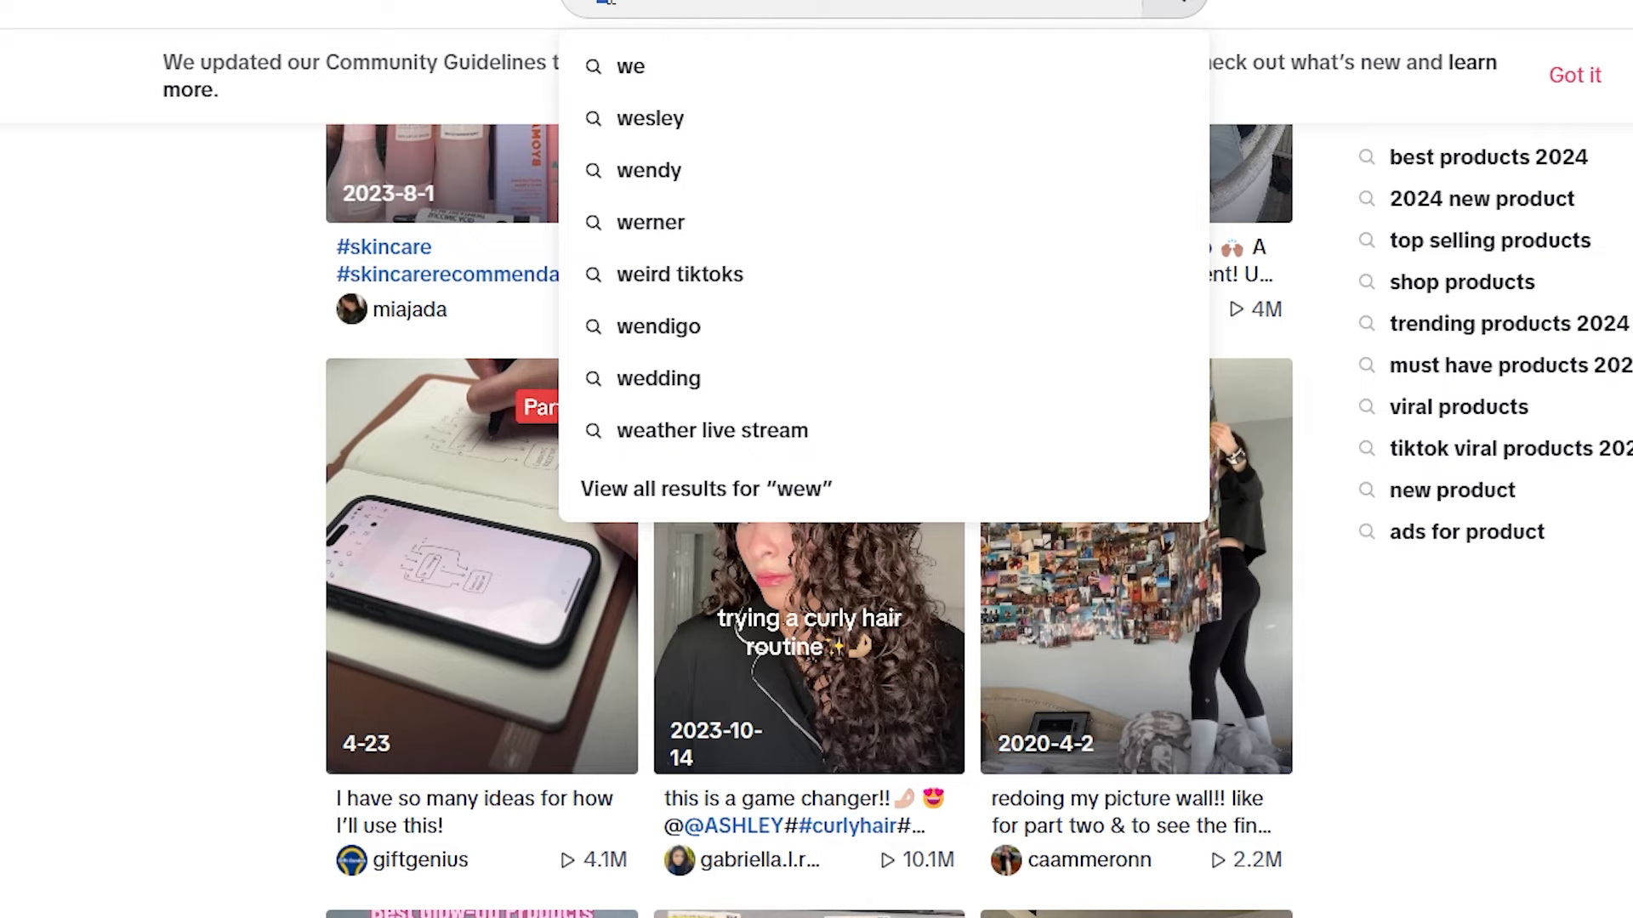
pyautogui.write('w')
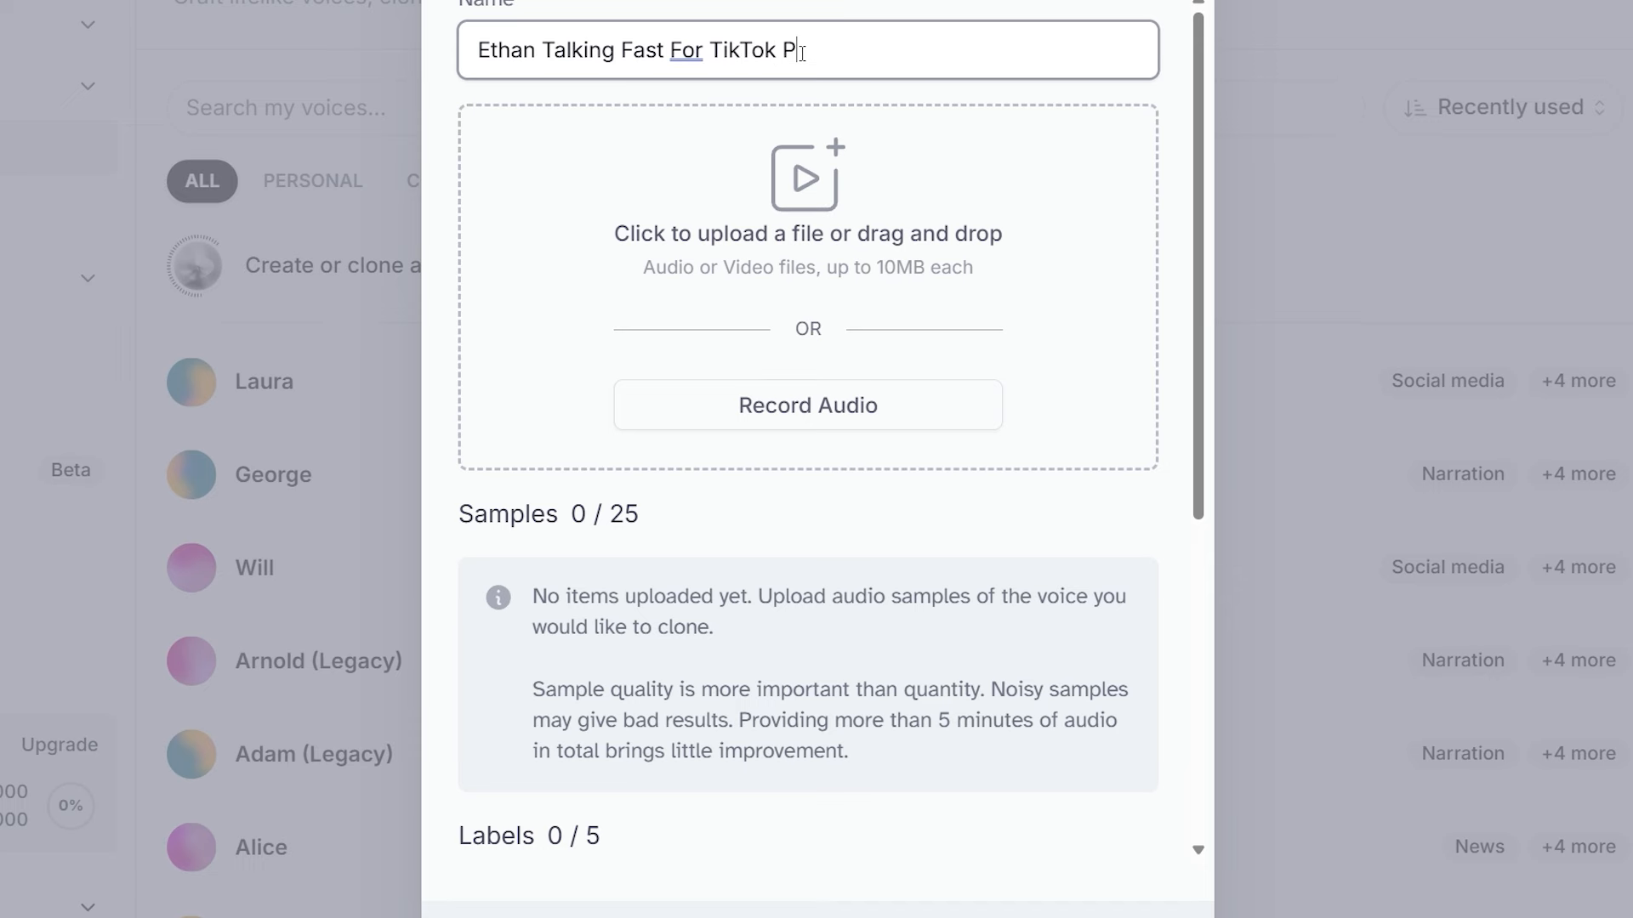
# Step: Upload the MP3 recording of the fast-talking voice as the sample for the ElevenLabs voice clone
pyautogui.click(737, 313)
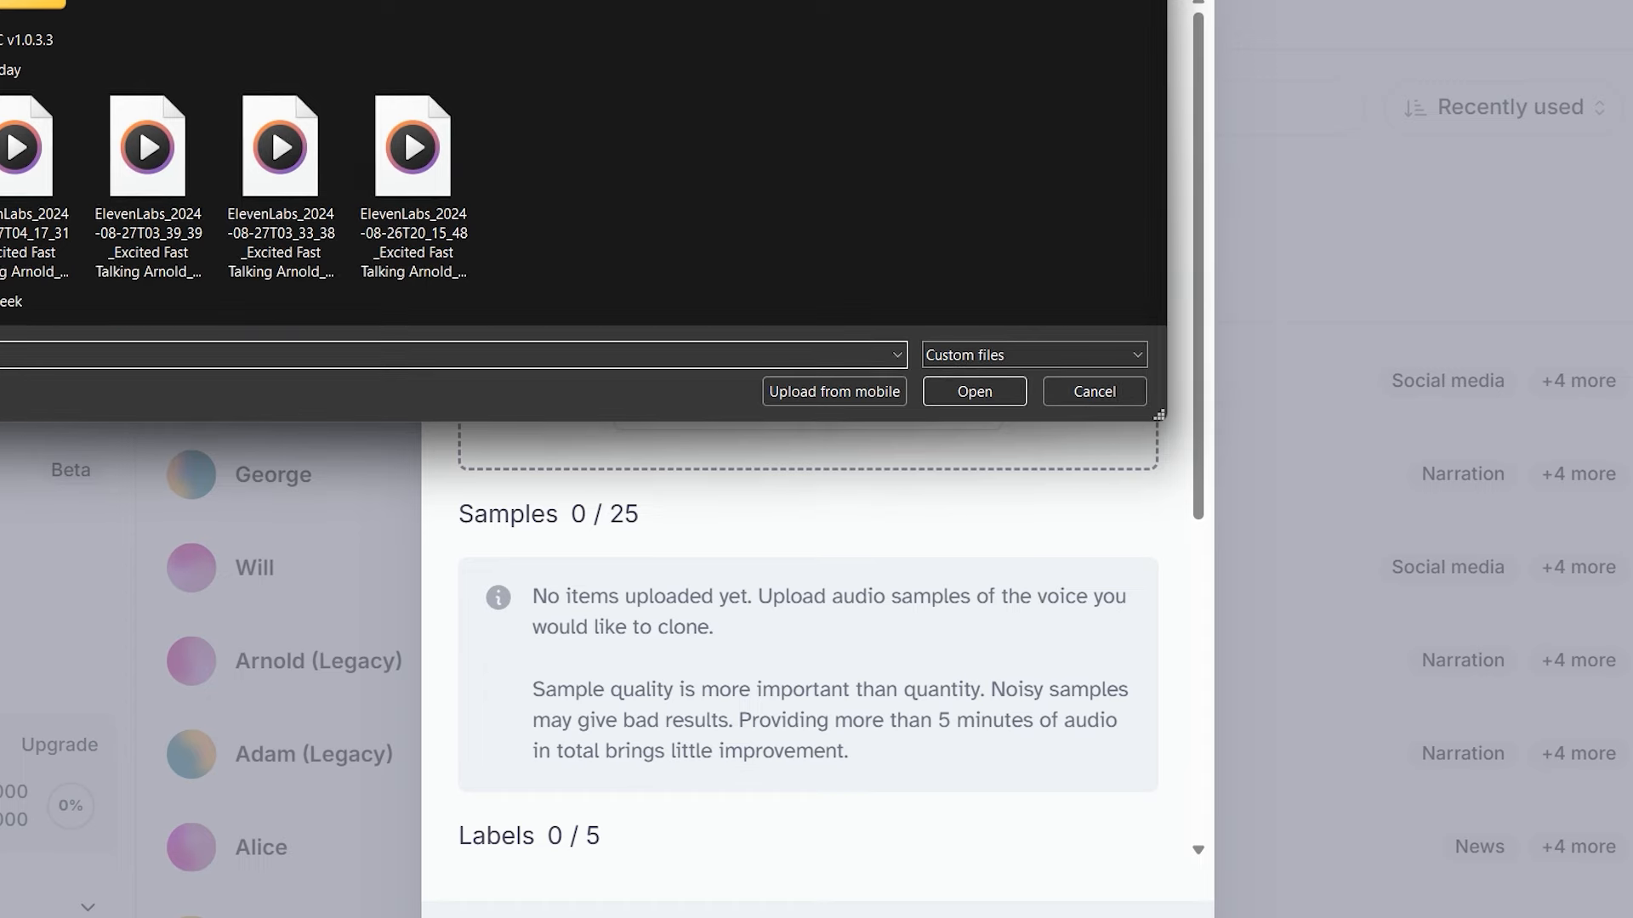
pyautogui.click(2, 170)
pyautogui.doubleClick(282, 4)
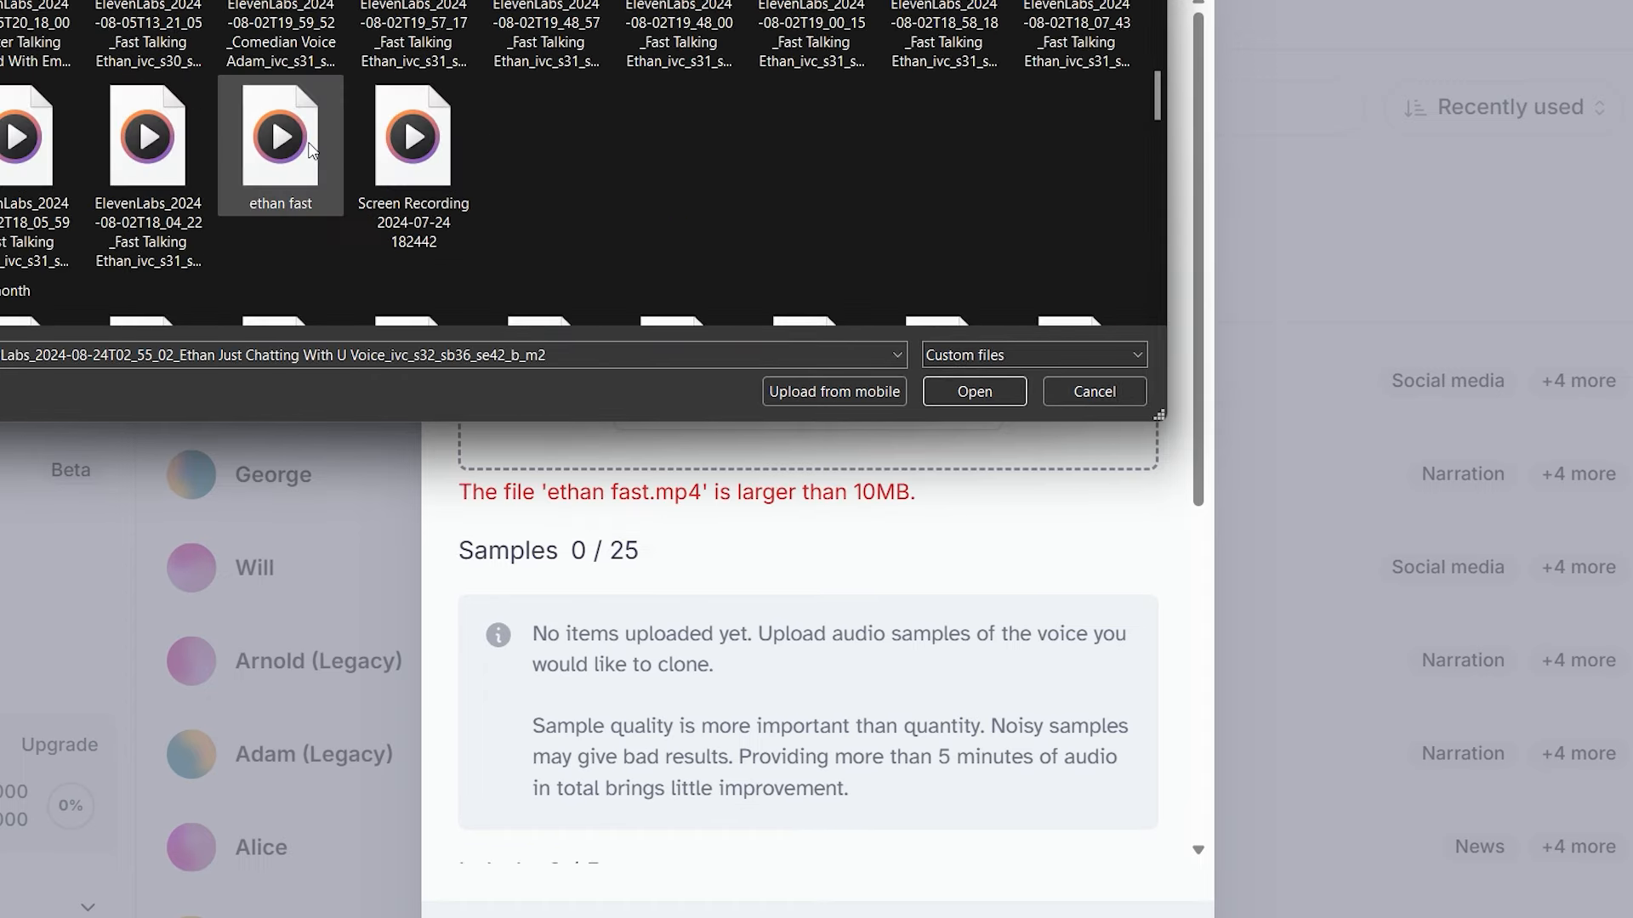
pyautogui.click(289, 158)
pyautogui.click(969, 391)
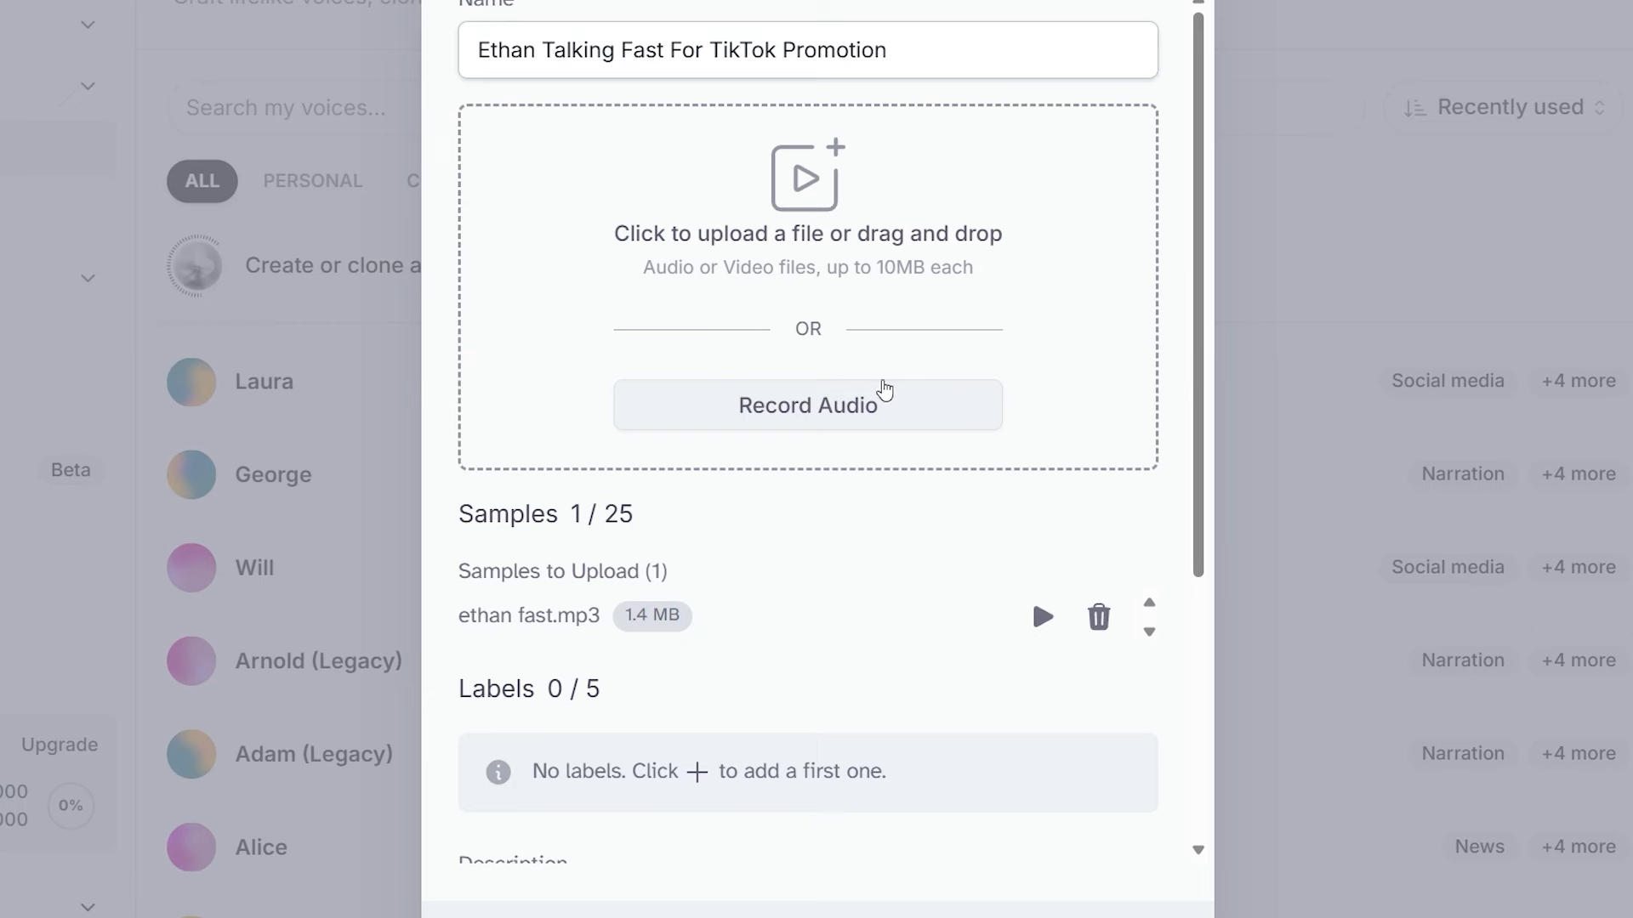
# Step: Accept the statement confirming all necessary rights or consents for the uploaded voice sample
pyautogui.scroll(-3, 884, 417)
pyautogui.click(757, 846)
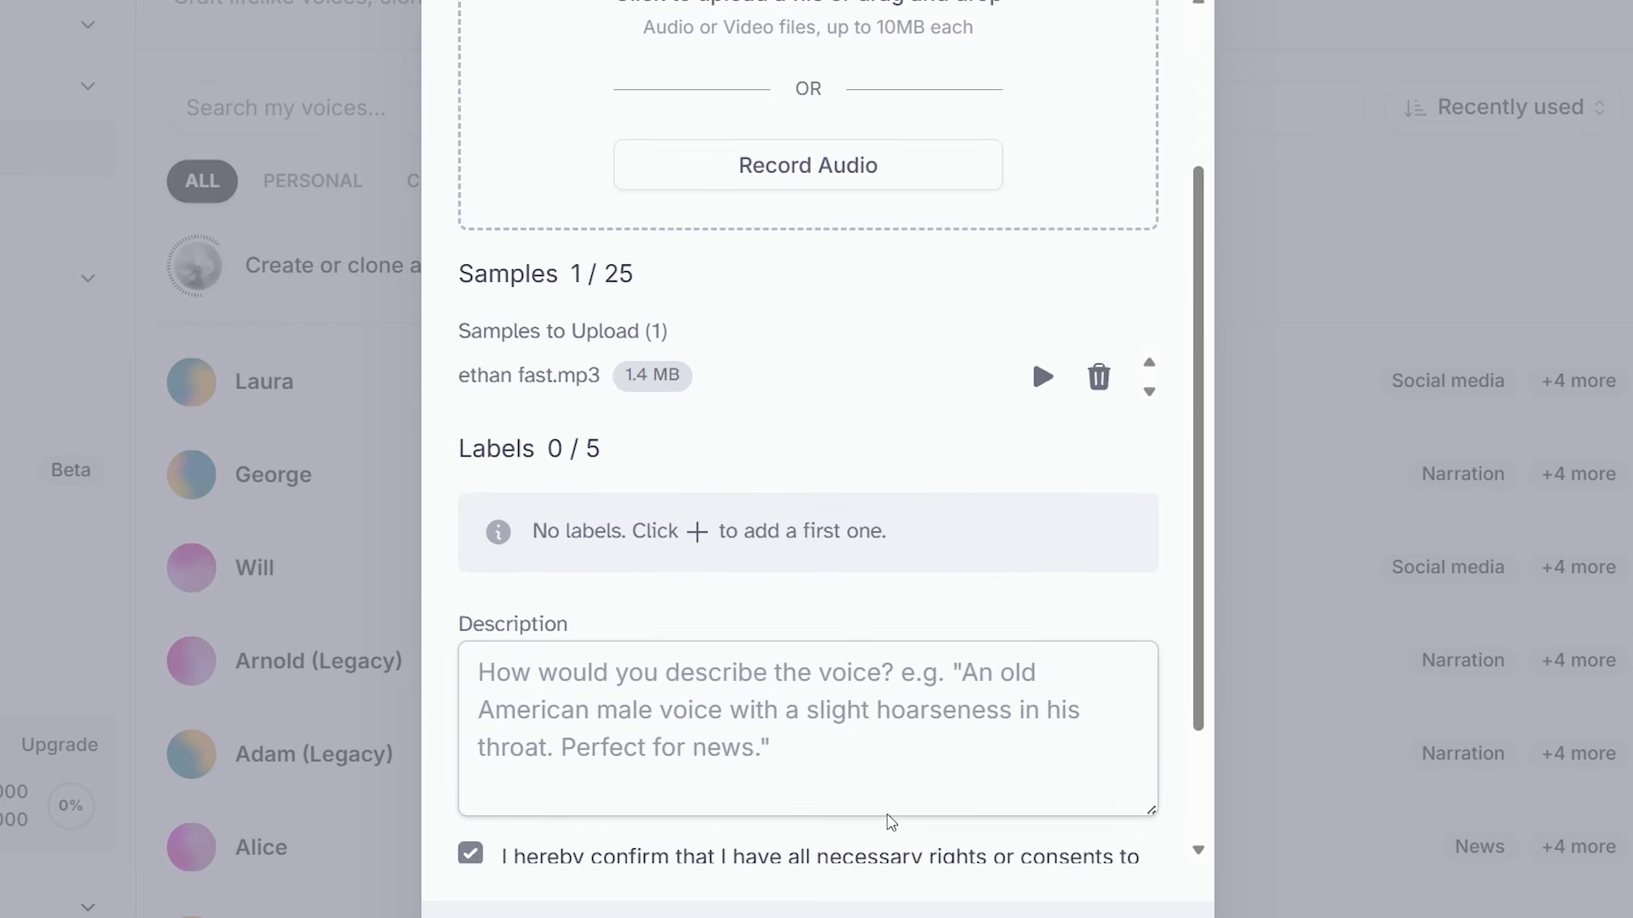
pyautogui.scroll(-2, 1042, 912)
# Step: Rename the voice clone to "Avatar A Talking Fast For TikTok Promotion"
pyautogui.scroll(5, 910, 400)
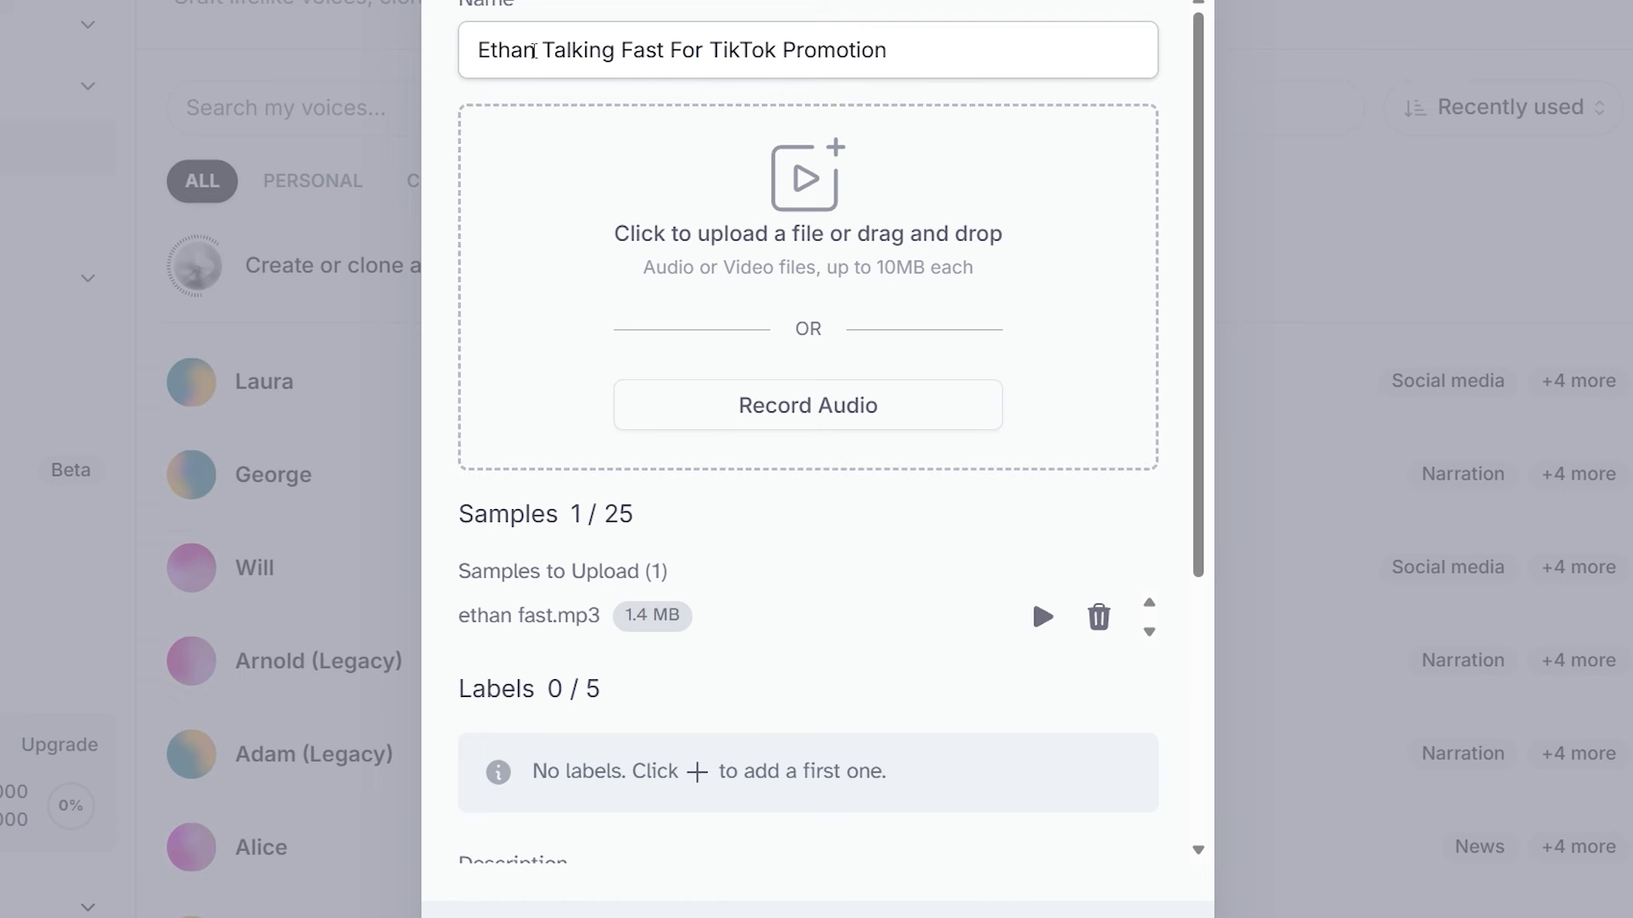
pyautogui.moveTo(533, 51); pyautogui.dragTo(490, 51)
pyautogui.press('BackSpace')
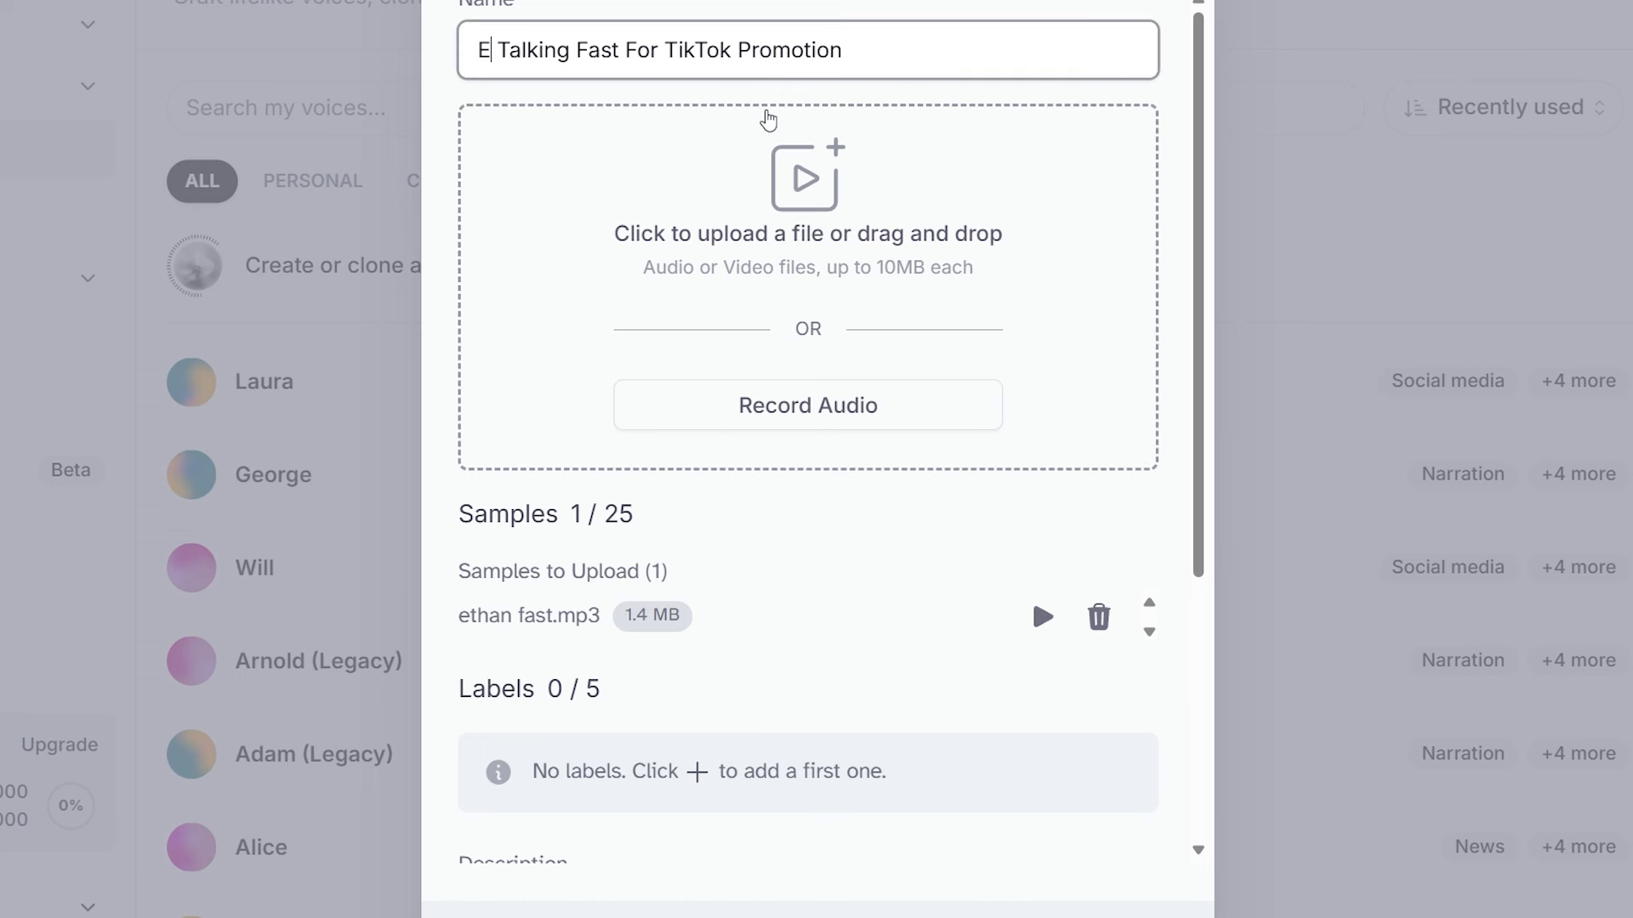
pyautogui.press('BackSpace')
pyautogui.write('T')
pyautogui.press('BackSpace')
pyautogui.write('E')
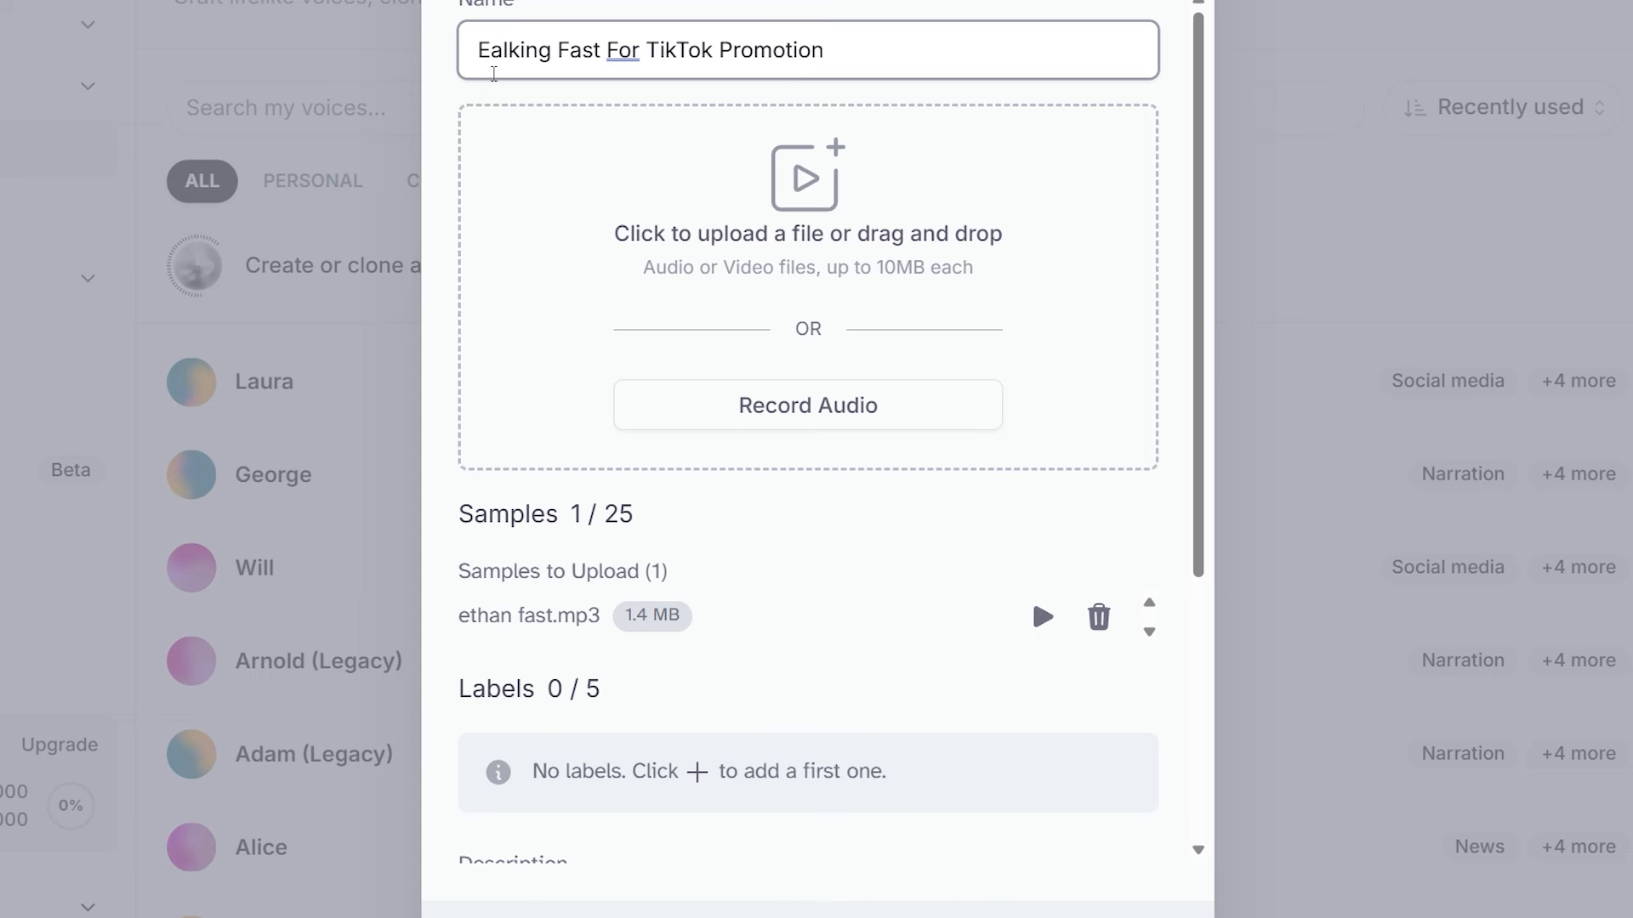
pyautogui.press('BackSpace')
pyautogui.write('Avatar ')
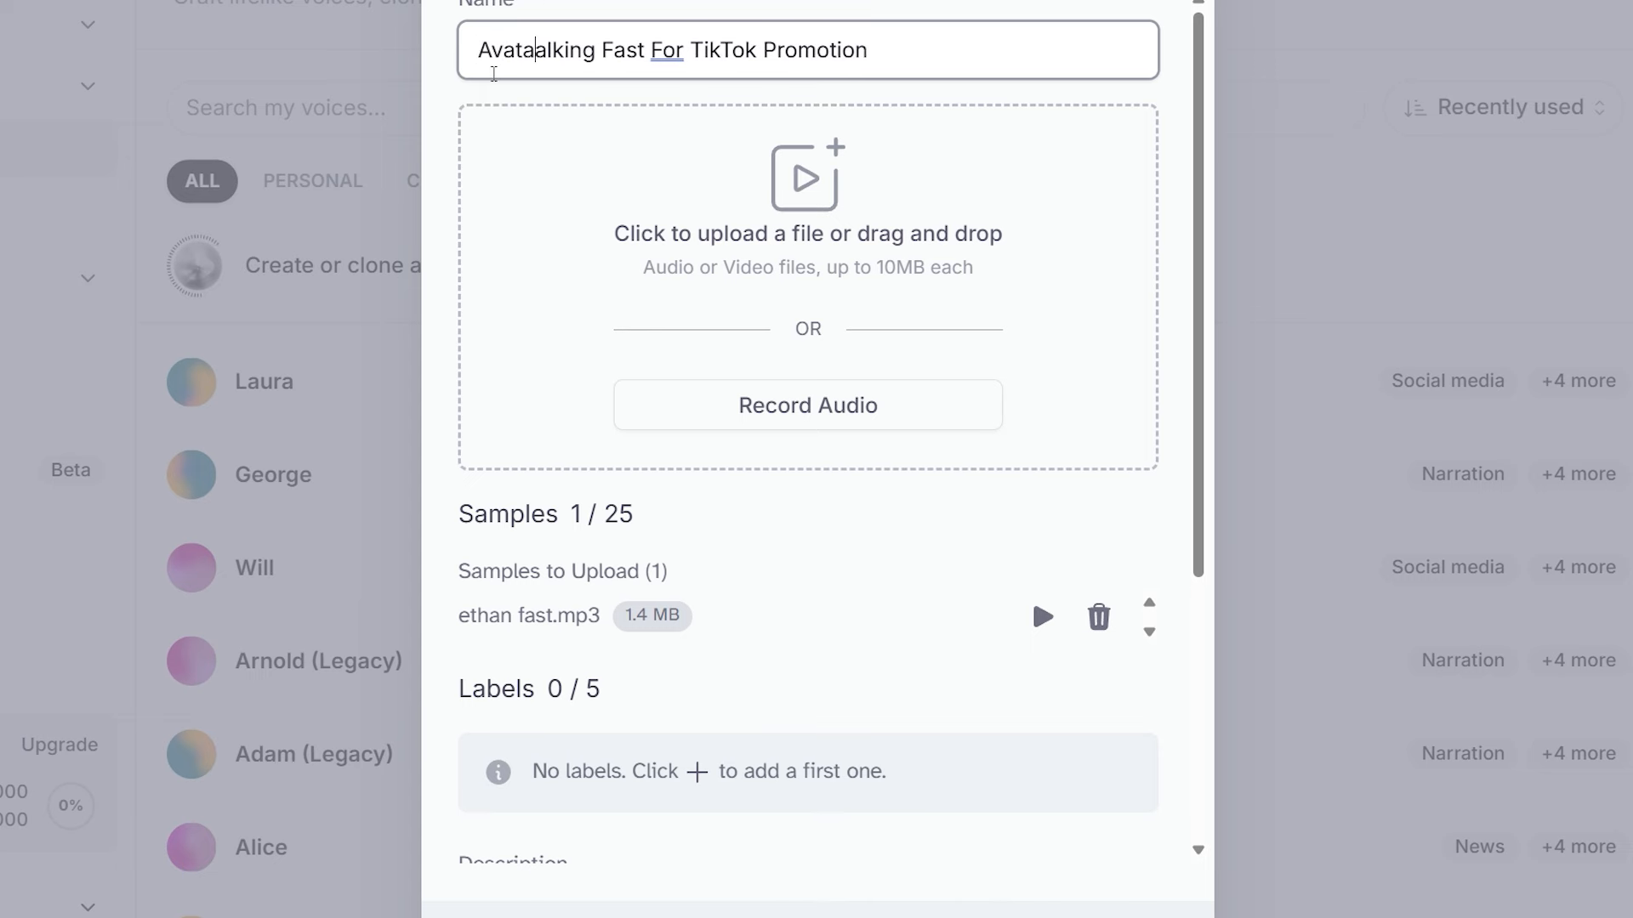
pyautogui.write('A')
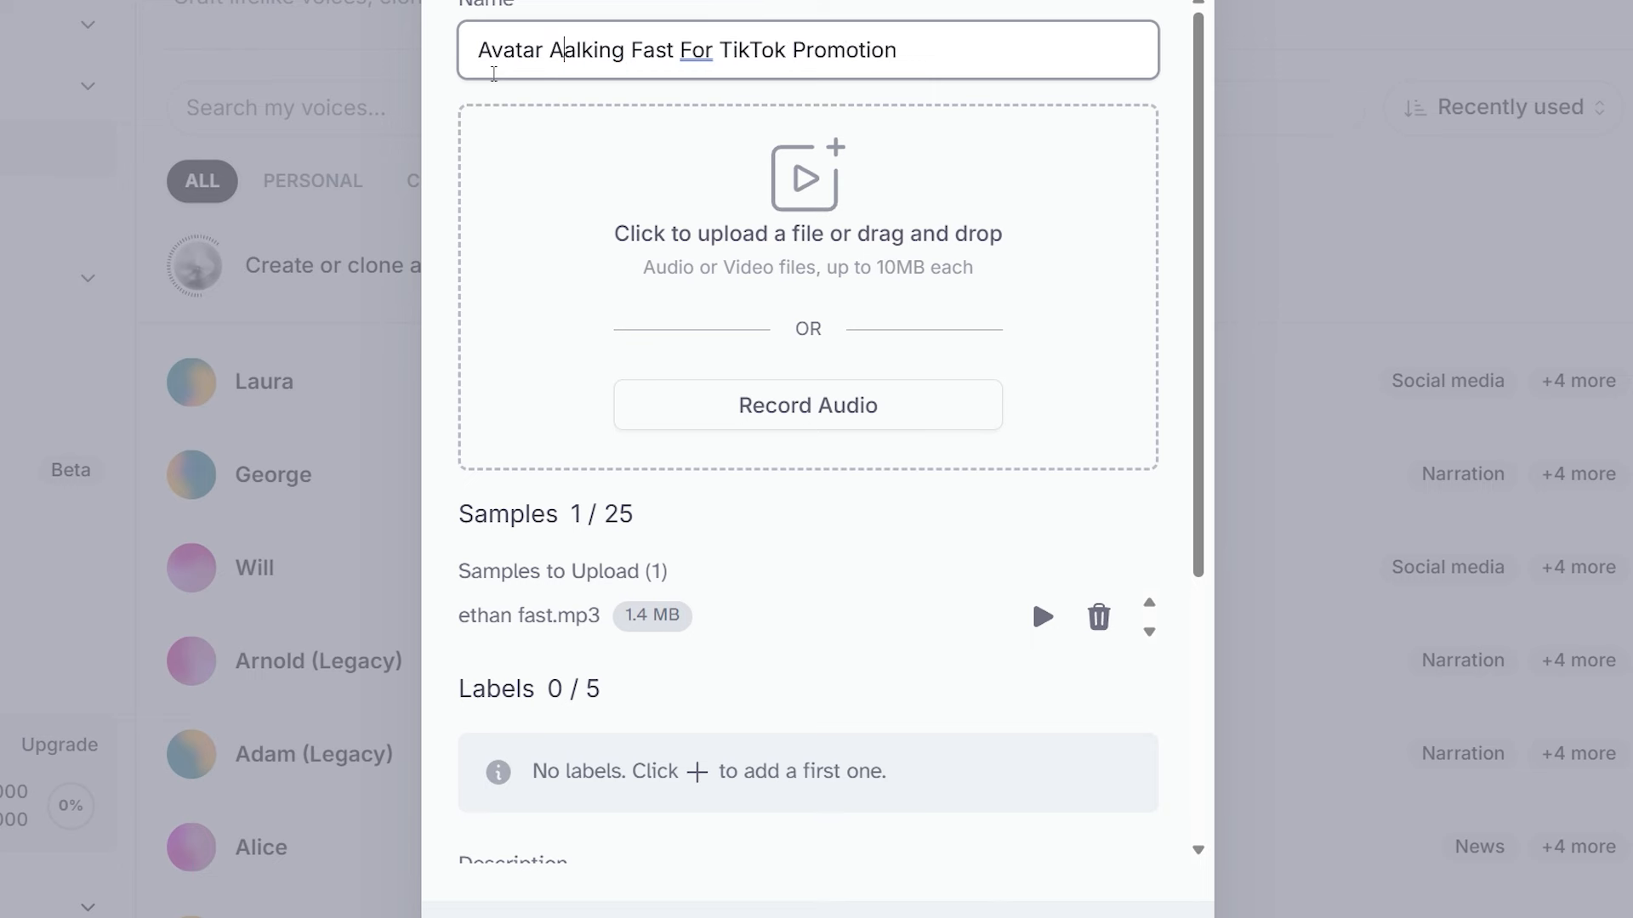
pyautogui.write(' T')
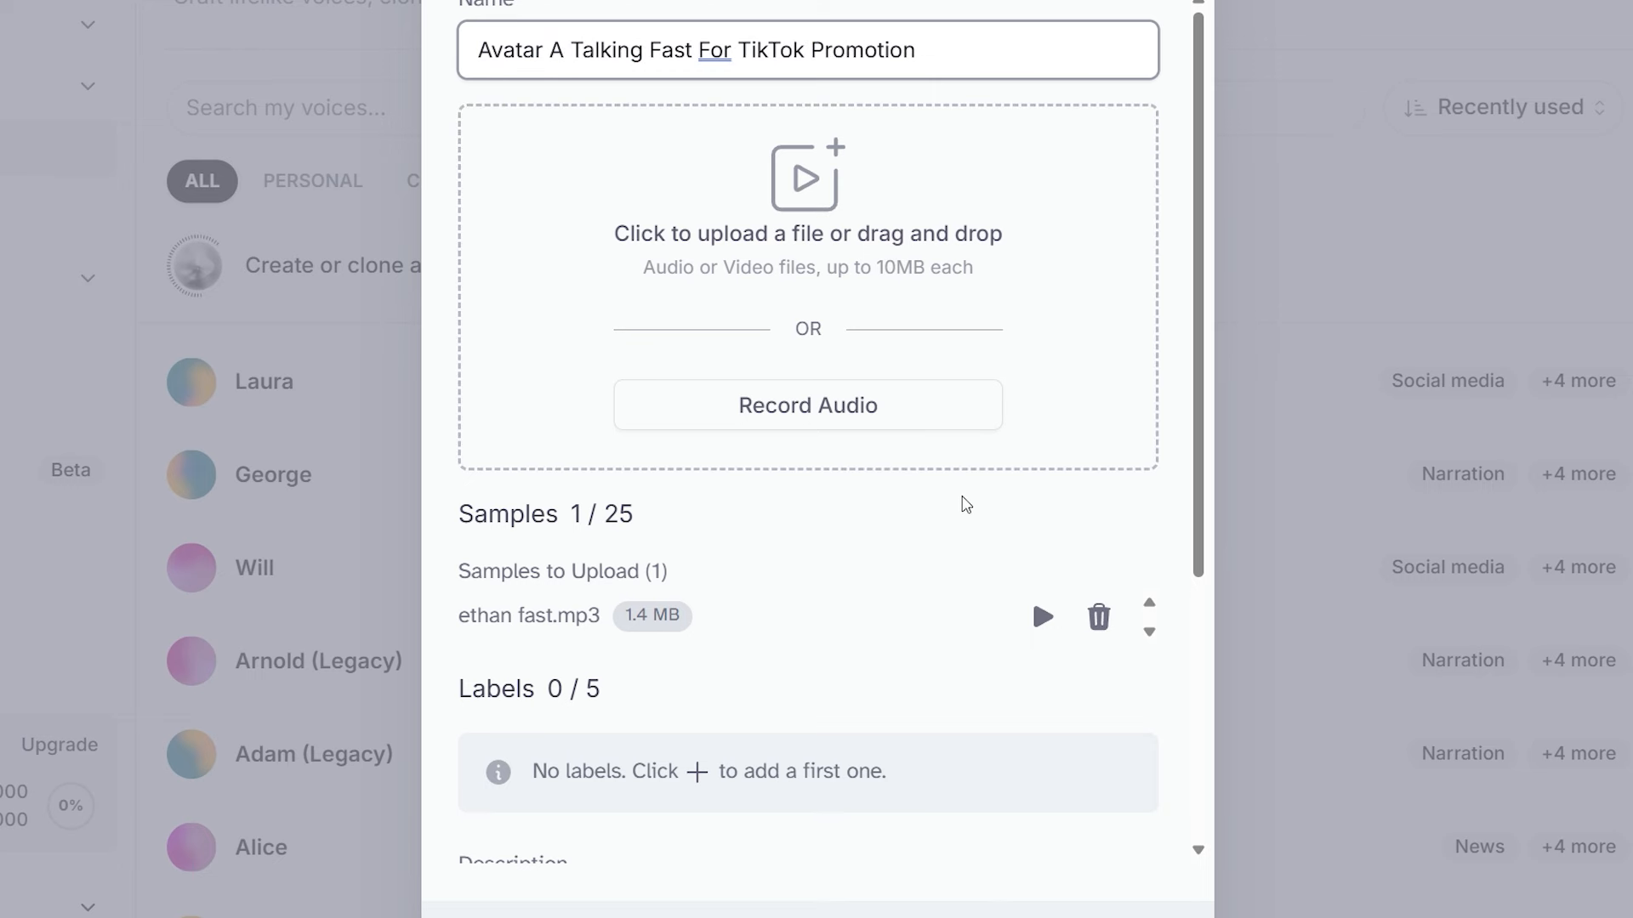
# Step: Add the configured voice clone to the voice library, and open the text-to-speech page
pyautogui.scroll(-3, 1032, 579)
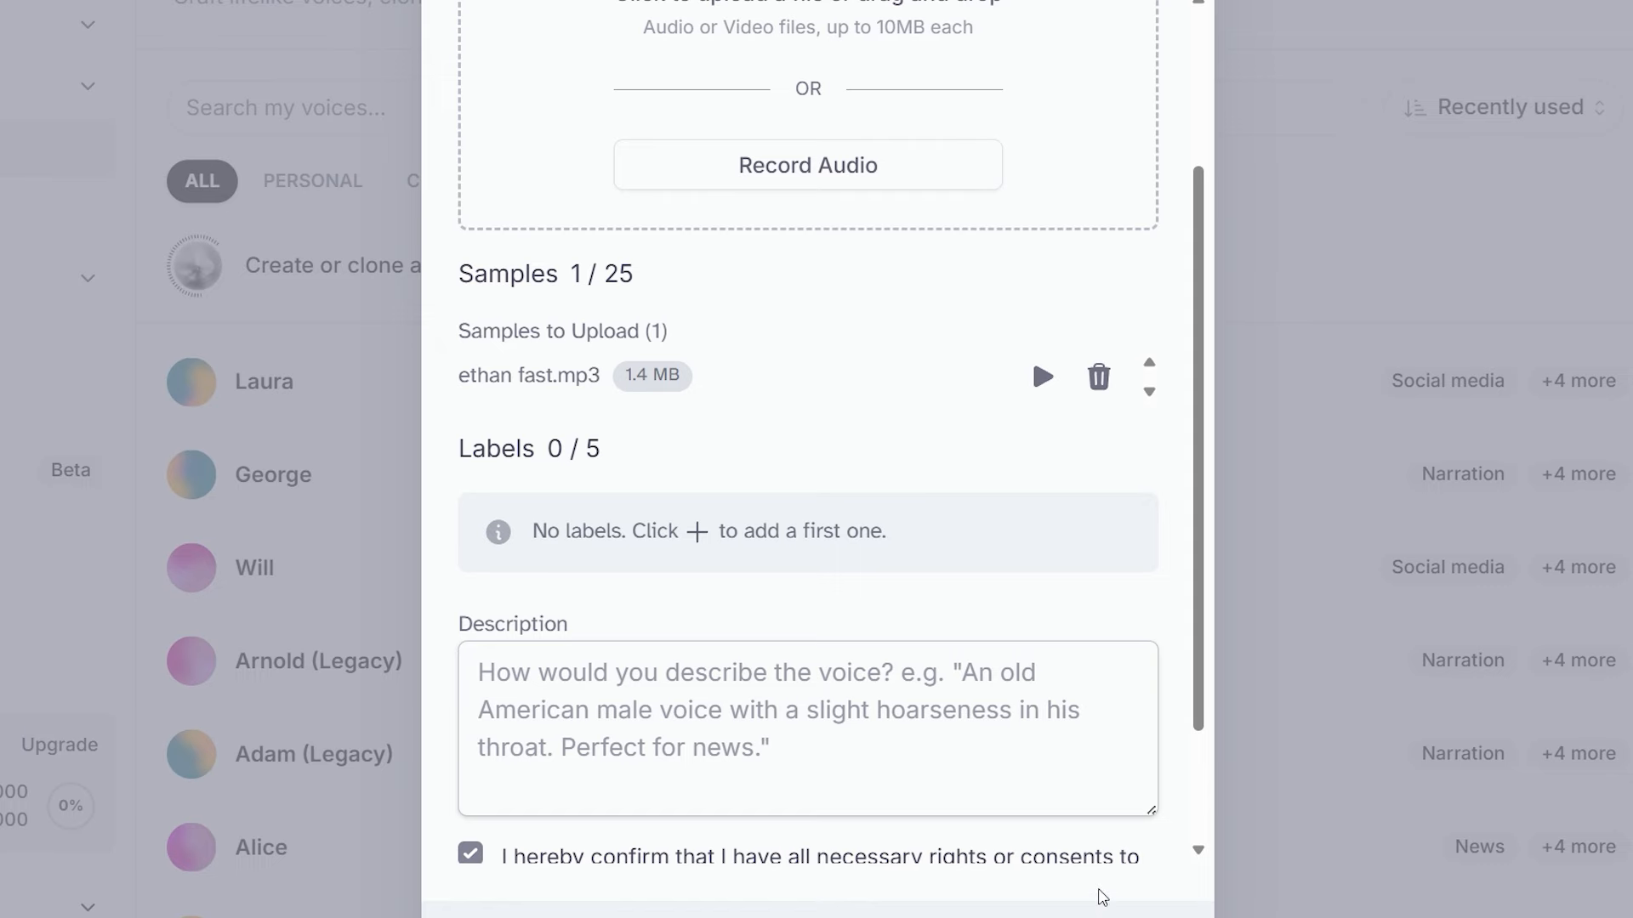
pyautogui.click(1103, 897)
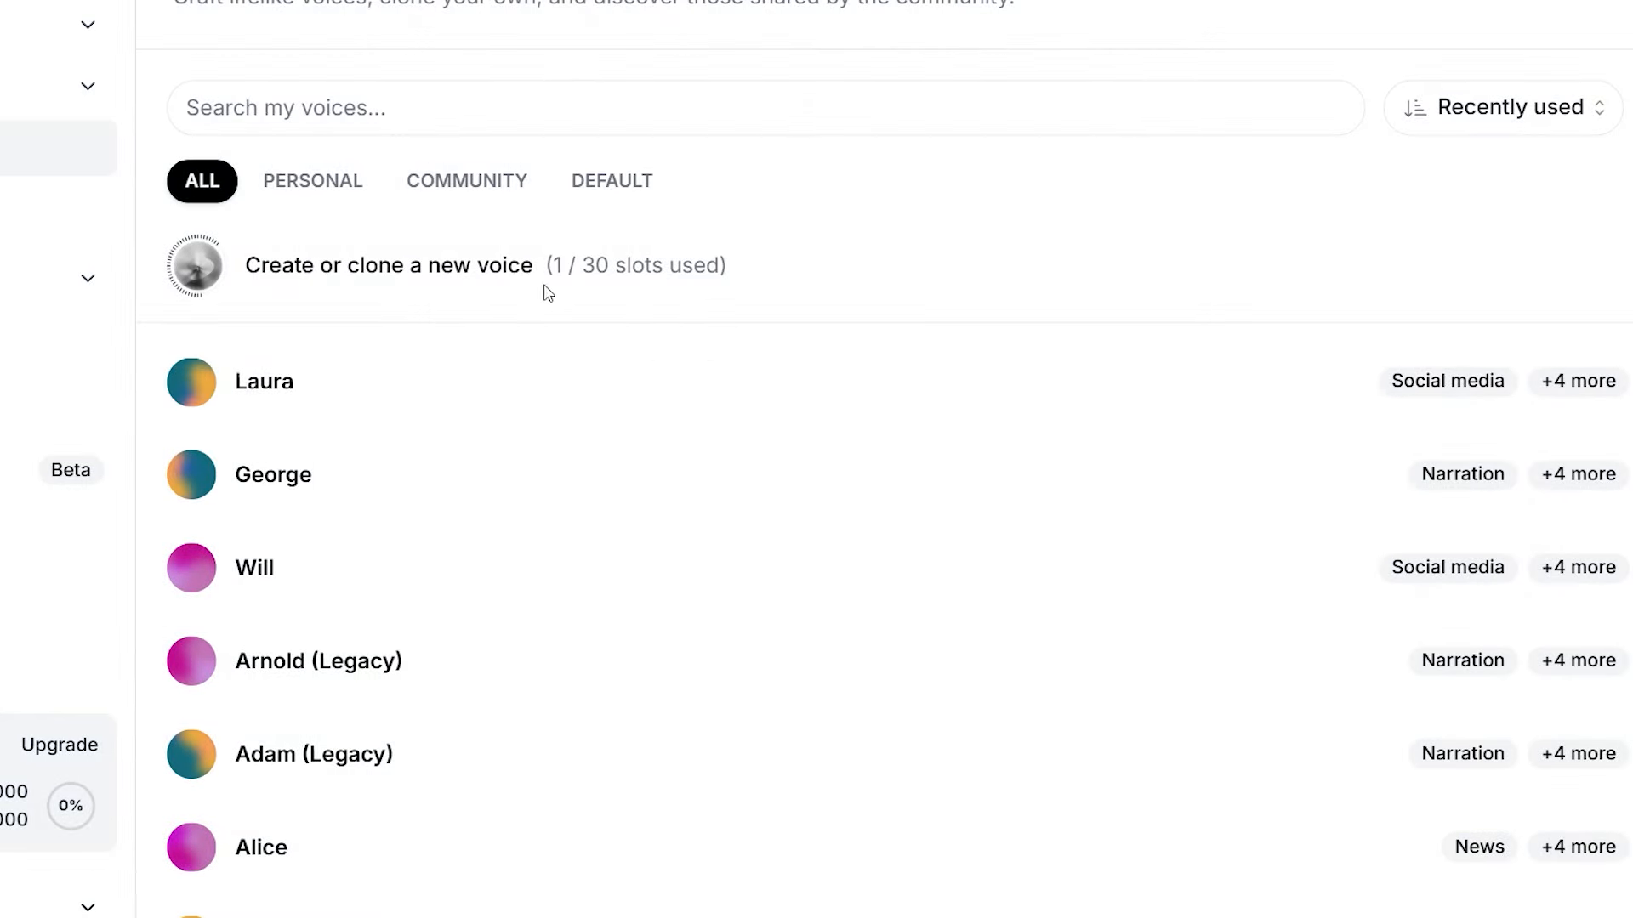
pyautogui.click(7, 25)
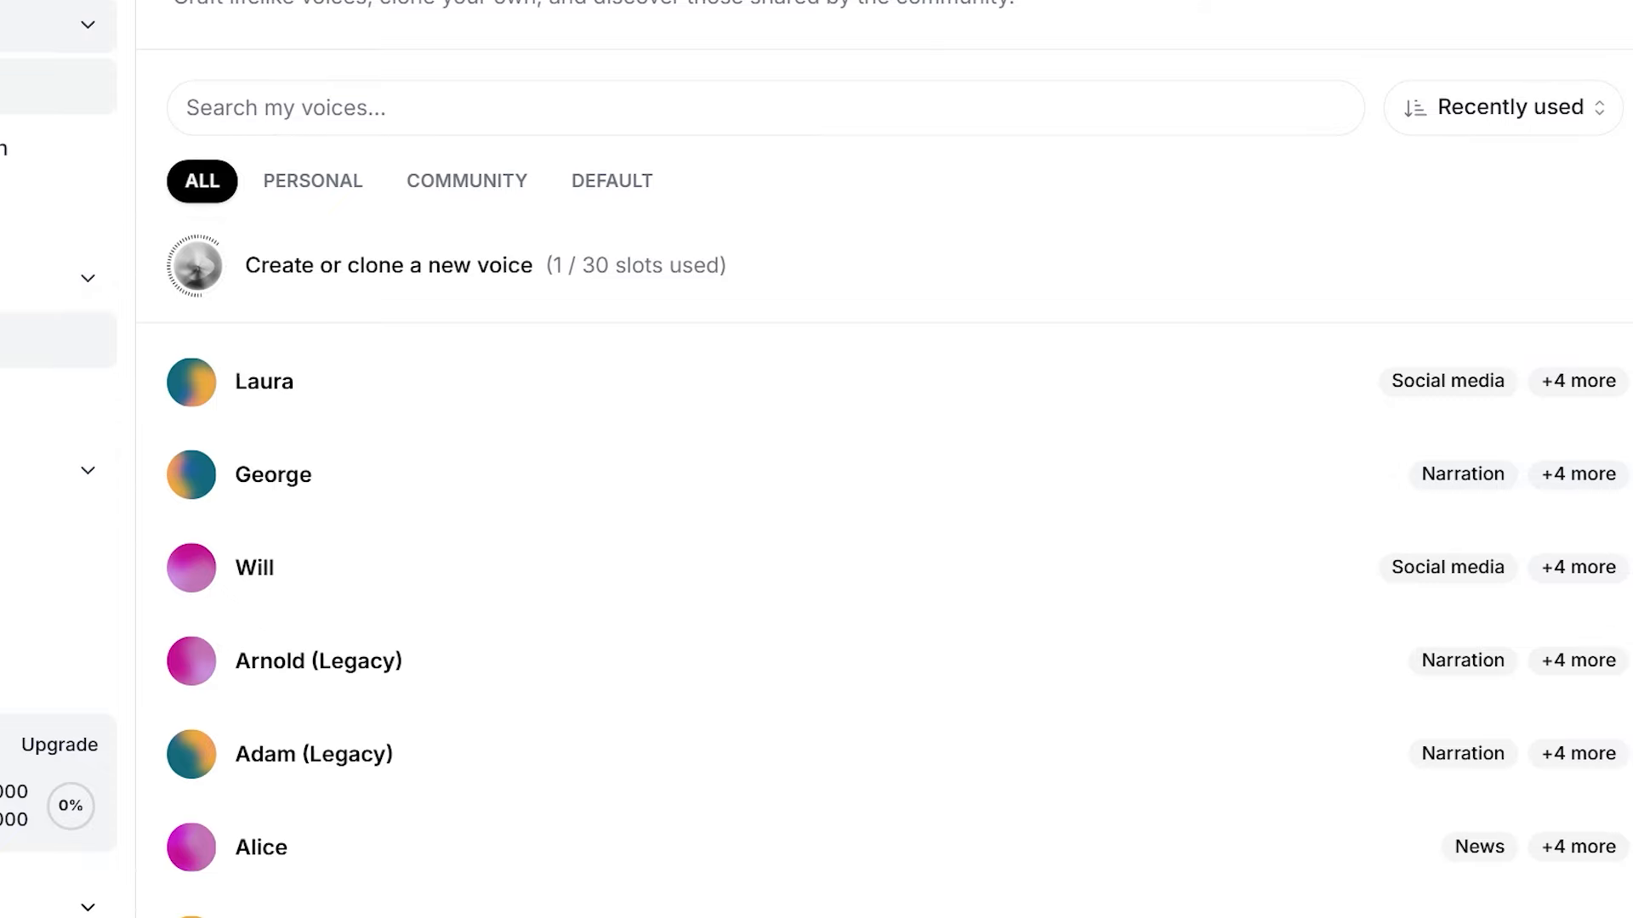
pyautogui.click(44, 85)
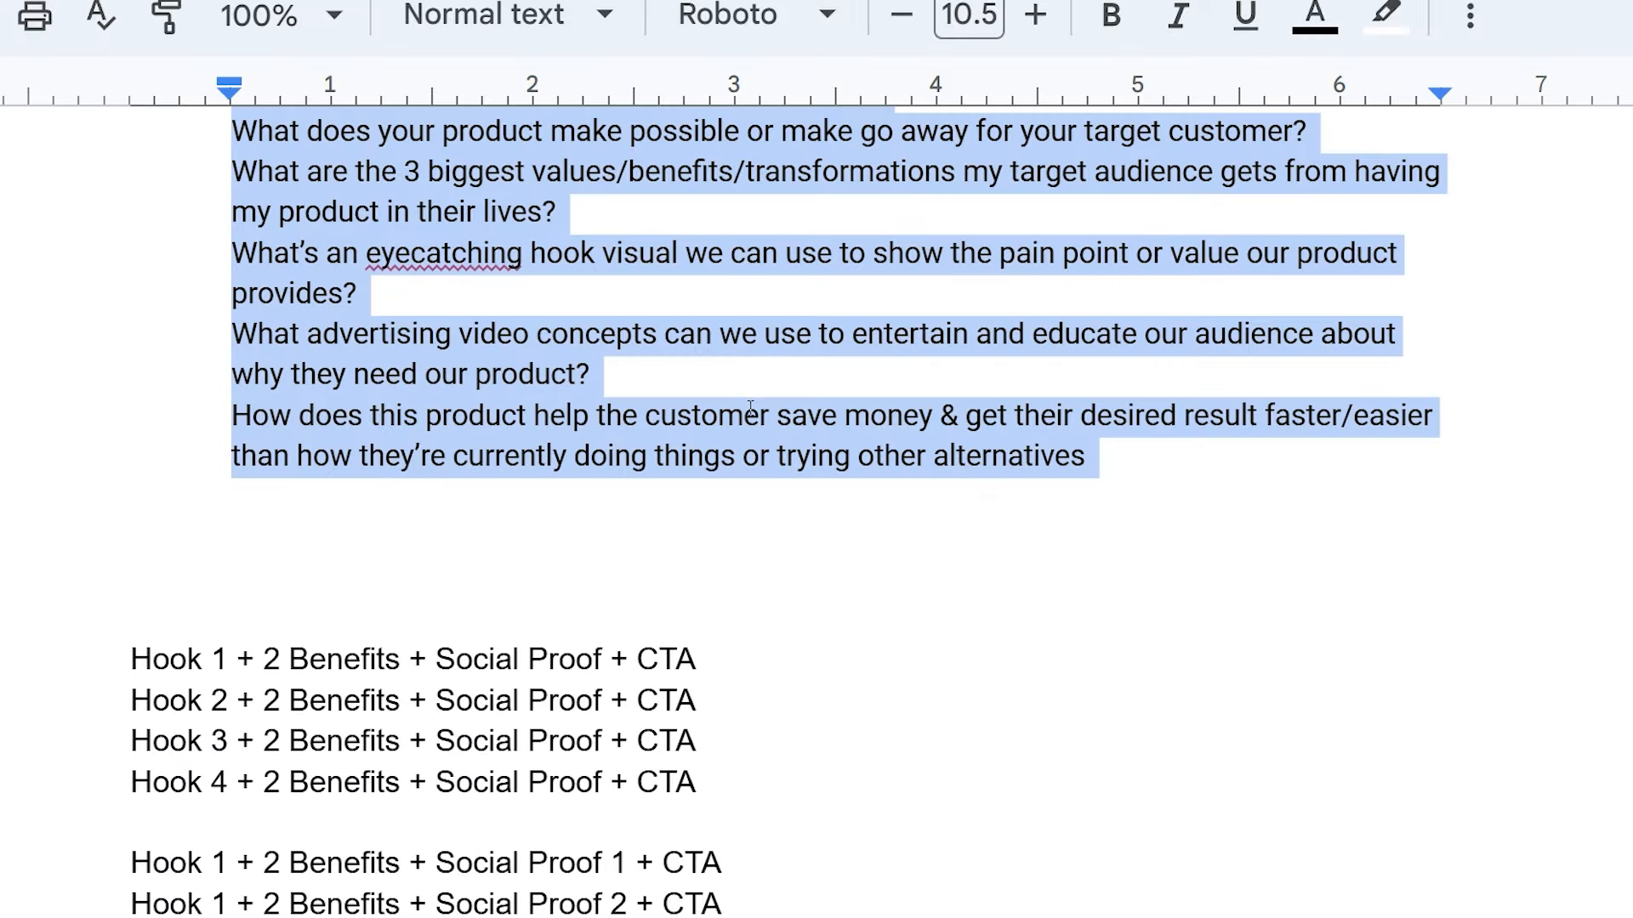
# Step: Copy the script from "I have only had this for two days" through "link right here" in Google Docs into the ElevenLabs text-to-speech box
pyautogui.scroll(4, 630, 279)
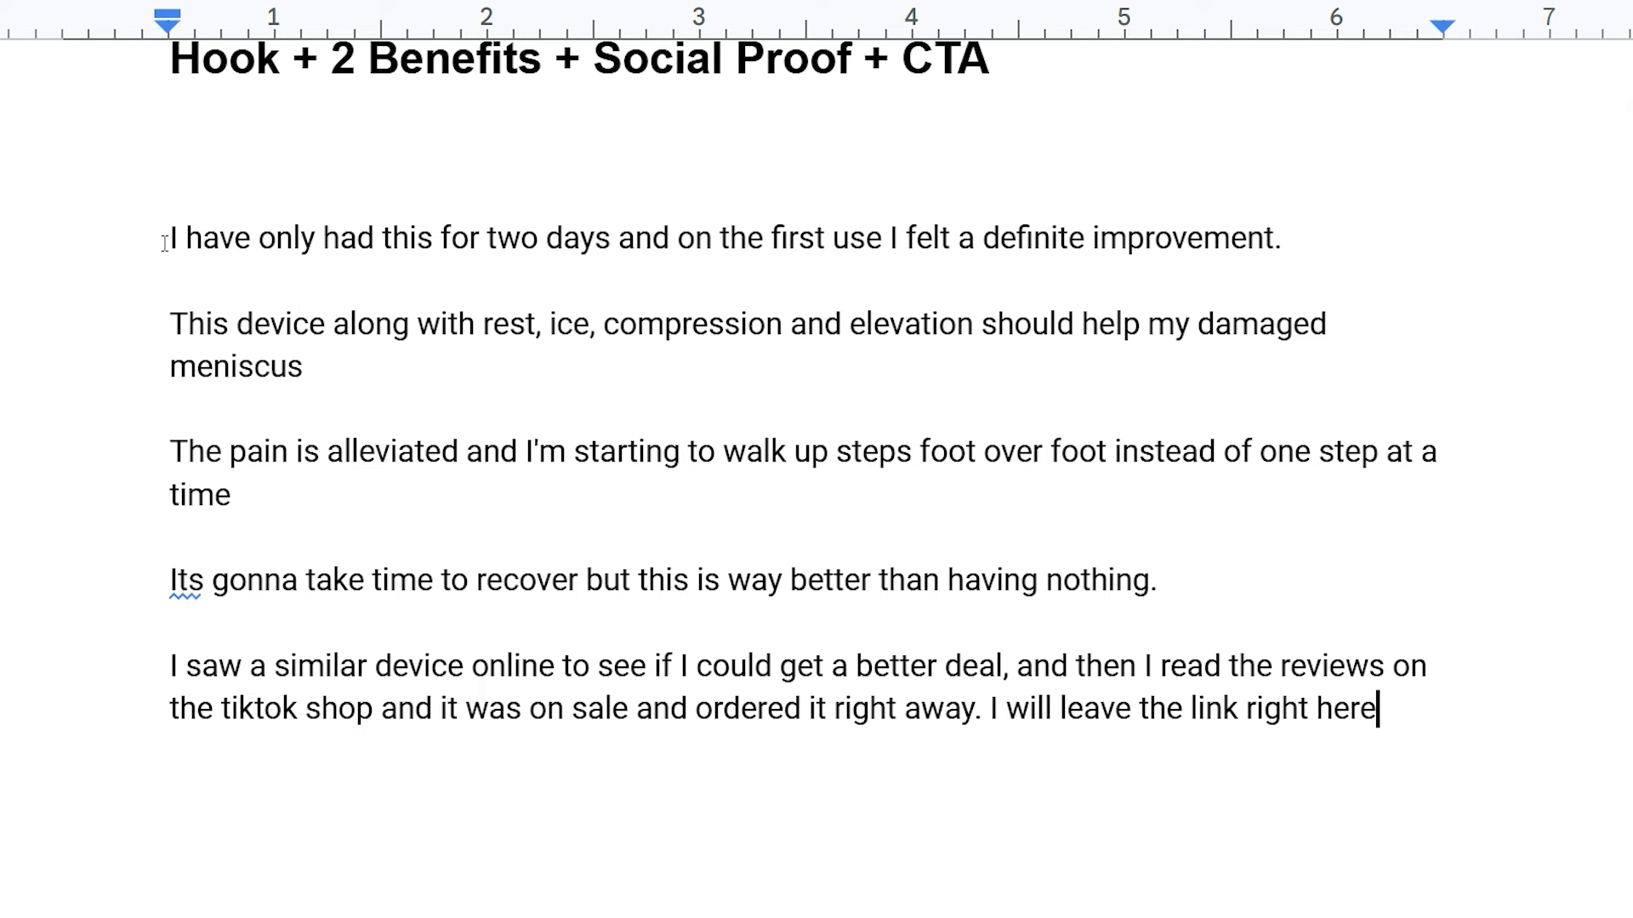
pyautogui.moveTo(165, 244); pyautogui.dragTo(1429, 703)
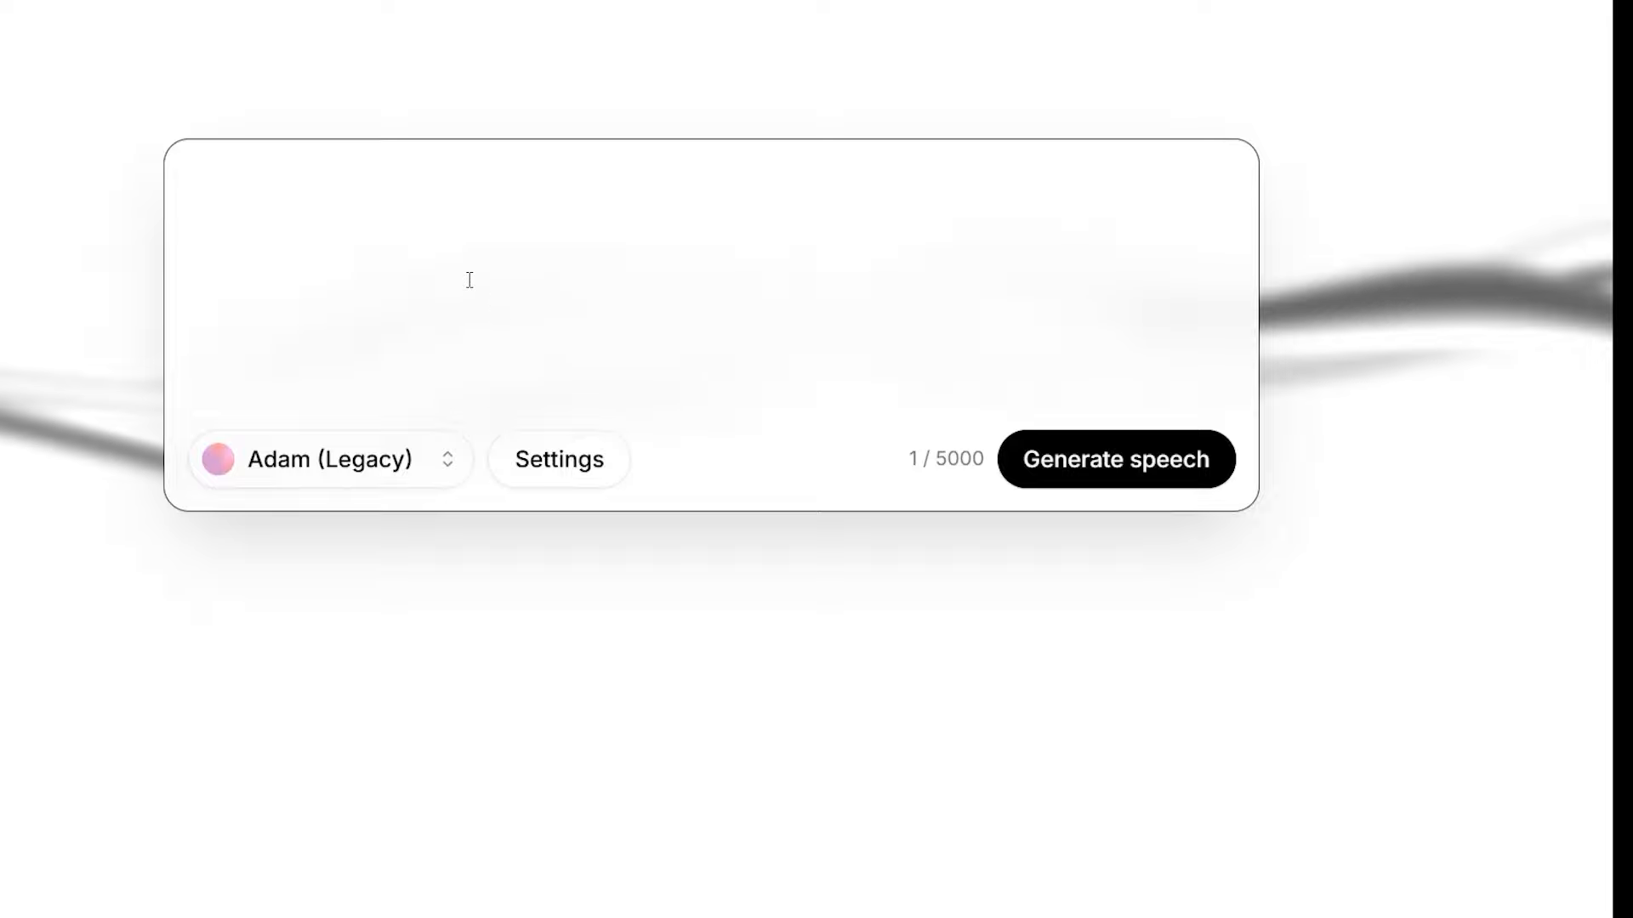
pyautogui.write("I have only had this for two days and on the first use I felt a definite improvement.  This device along with rest, ice, compression and elevation should help my damaged meniscus  The pain is alleviated and I'm starting to walk up steps foot over foot instead of one step at a time  Its gonna take time to recover but this is way better than having nothing.  I saw a similar device online to see if I could get a better deal, and then I read the reviews on the tiktok shop and it was on sale and ordered it right away. I will leave the link right here")
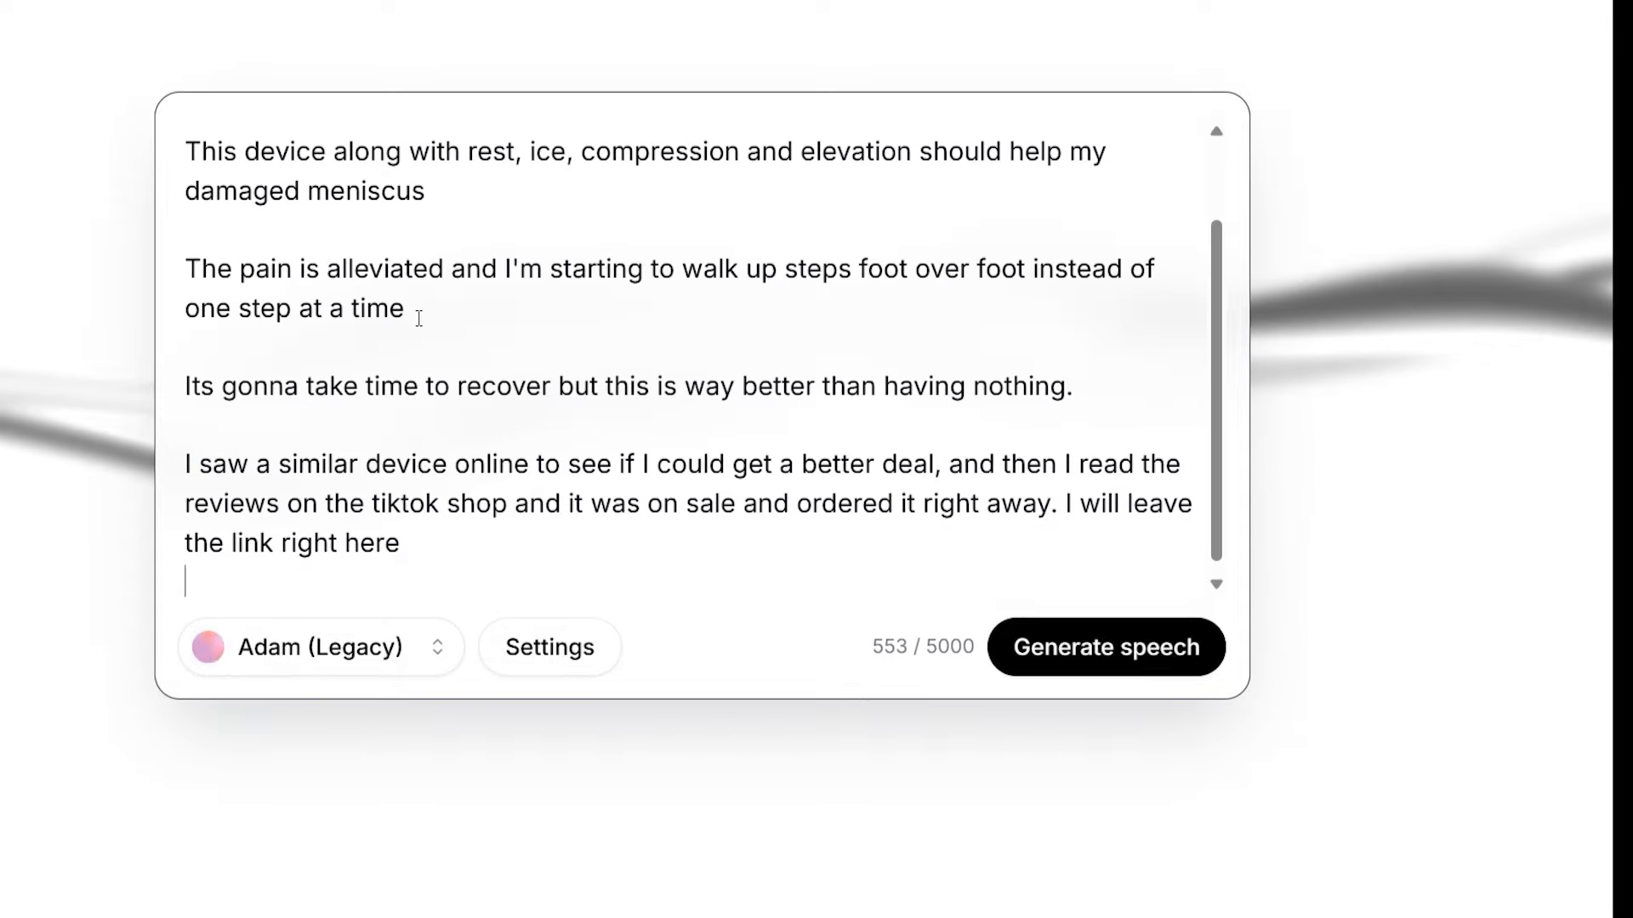
# Step: Choose "Avatar A Talking Fast For TikTok Promotion" as the voice for the script
pyautogui.click(396, 656)
pyautogui.scroll(-5, 182, 353)
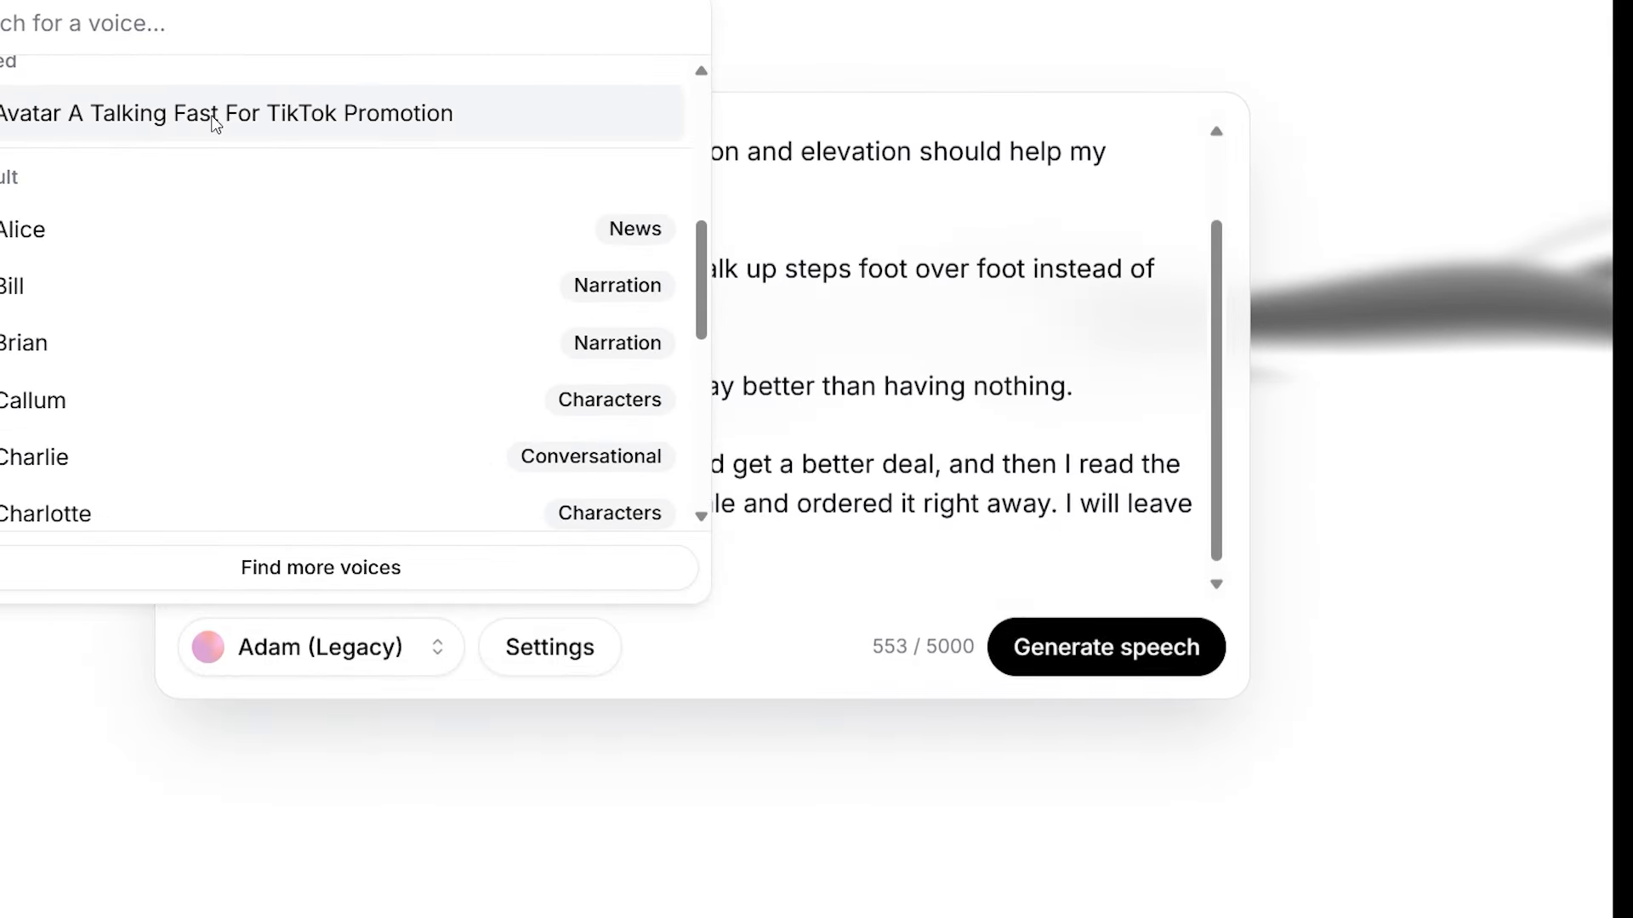
pyautogui.click(215, 123)
# Step: Generate the speech with Stability at 34%, Similarity at 53% and Style Exaggeration raised moderately above None
pyautogui.click(568, 656)
pyautogui.moveTo(1080, 551); pyautogui.dragTo(1180, 546)
pyautogui.moveTo(1331, 294); pyautogui.dragTo(1247, 291)
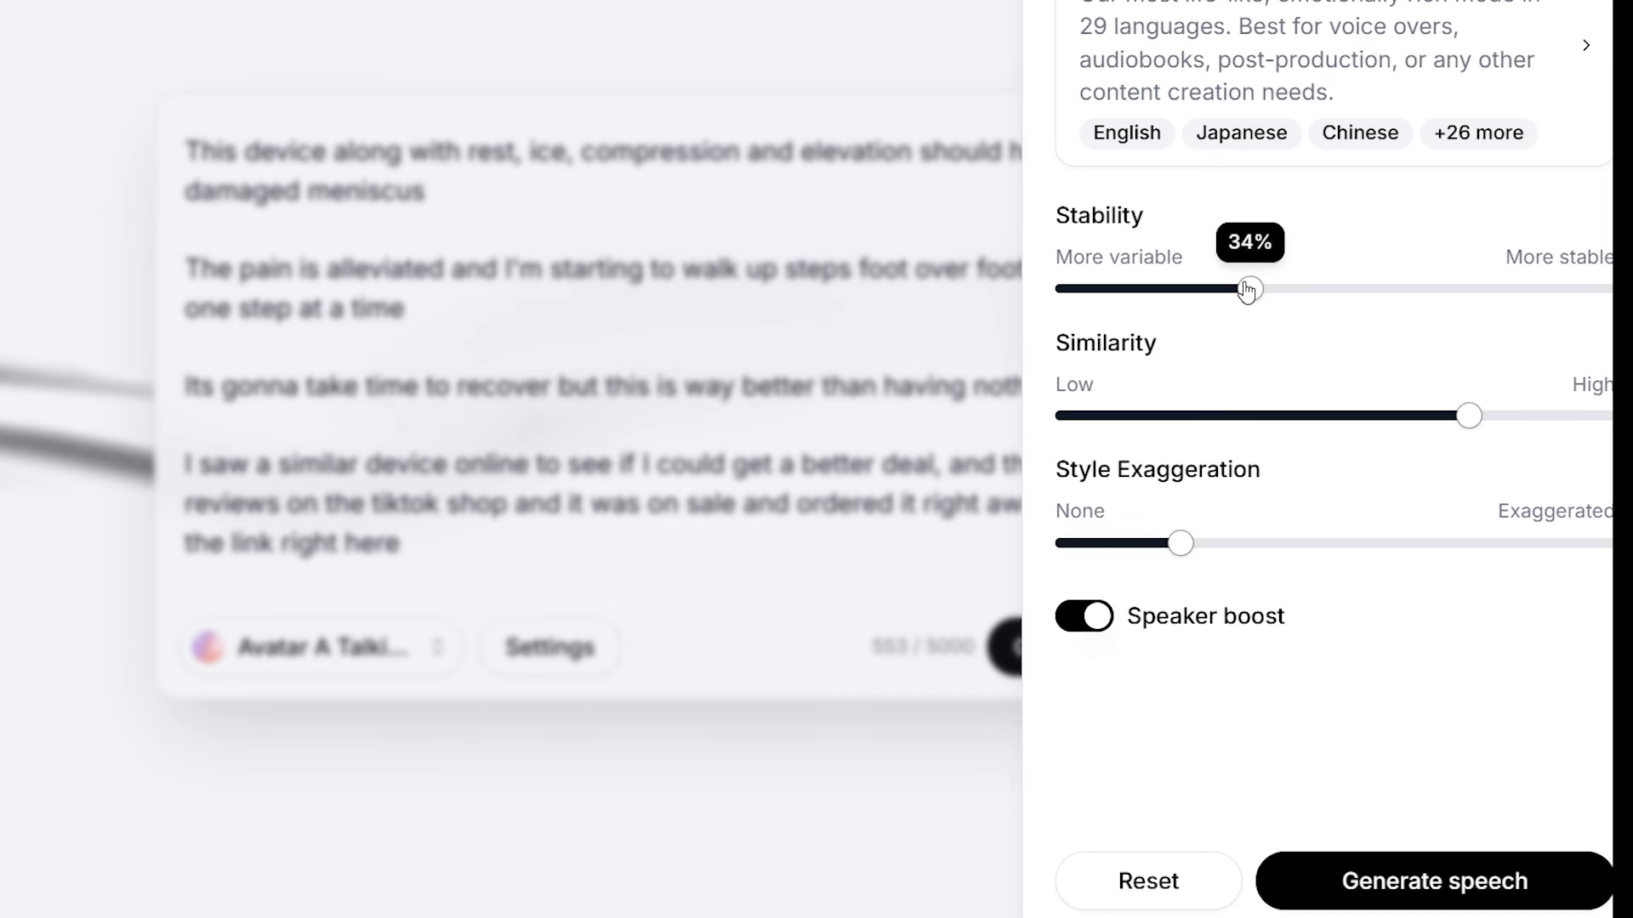
pyautogui.moveTo(1464, 419); pyautogui.dragTo(1352, 418)
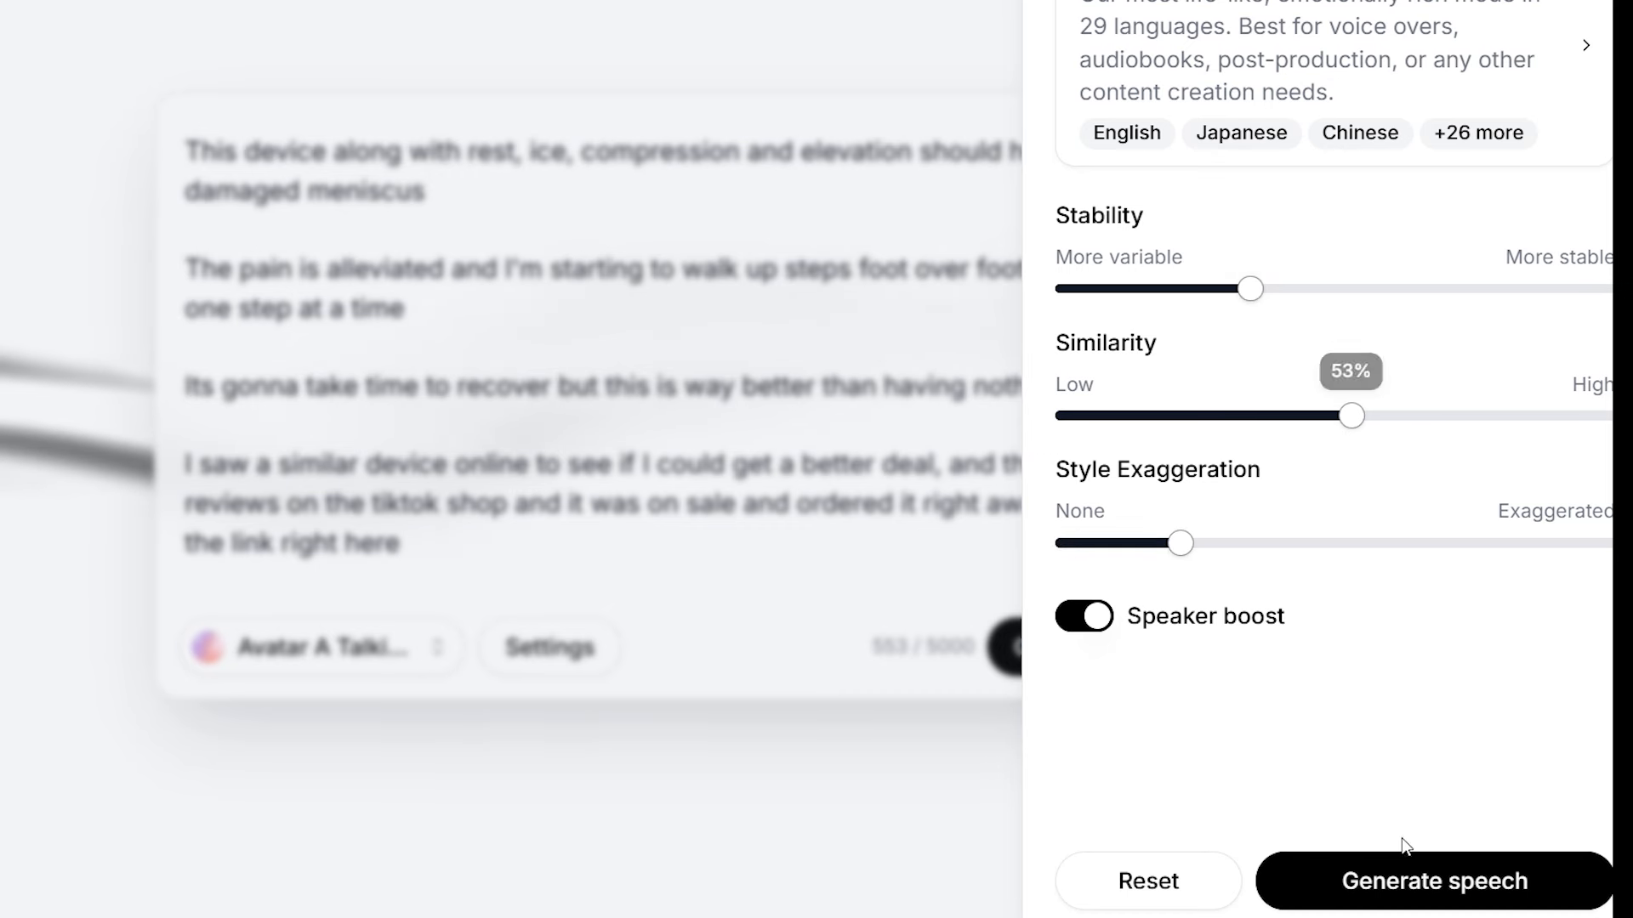
pyautogui.click(1405, 901)
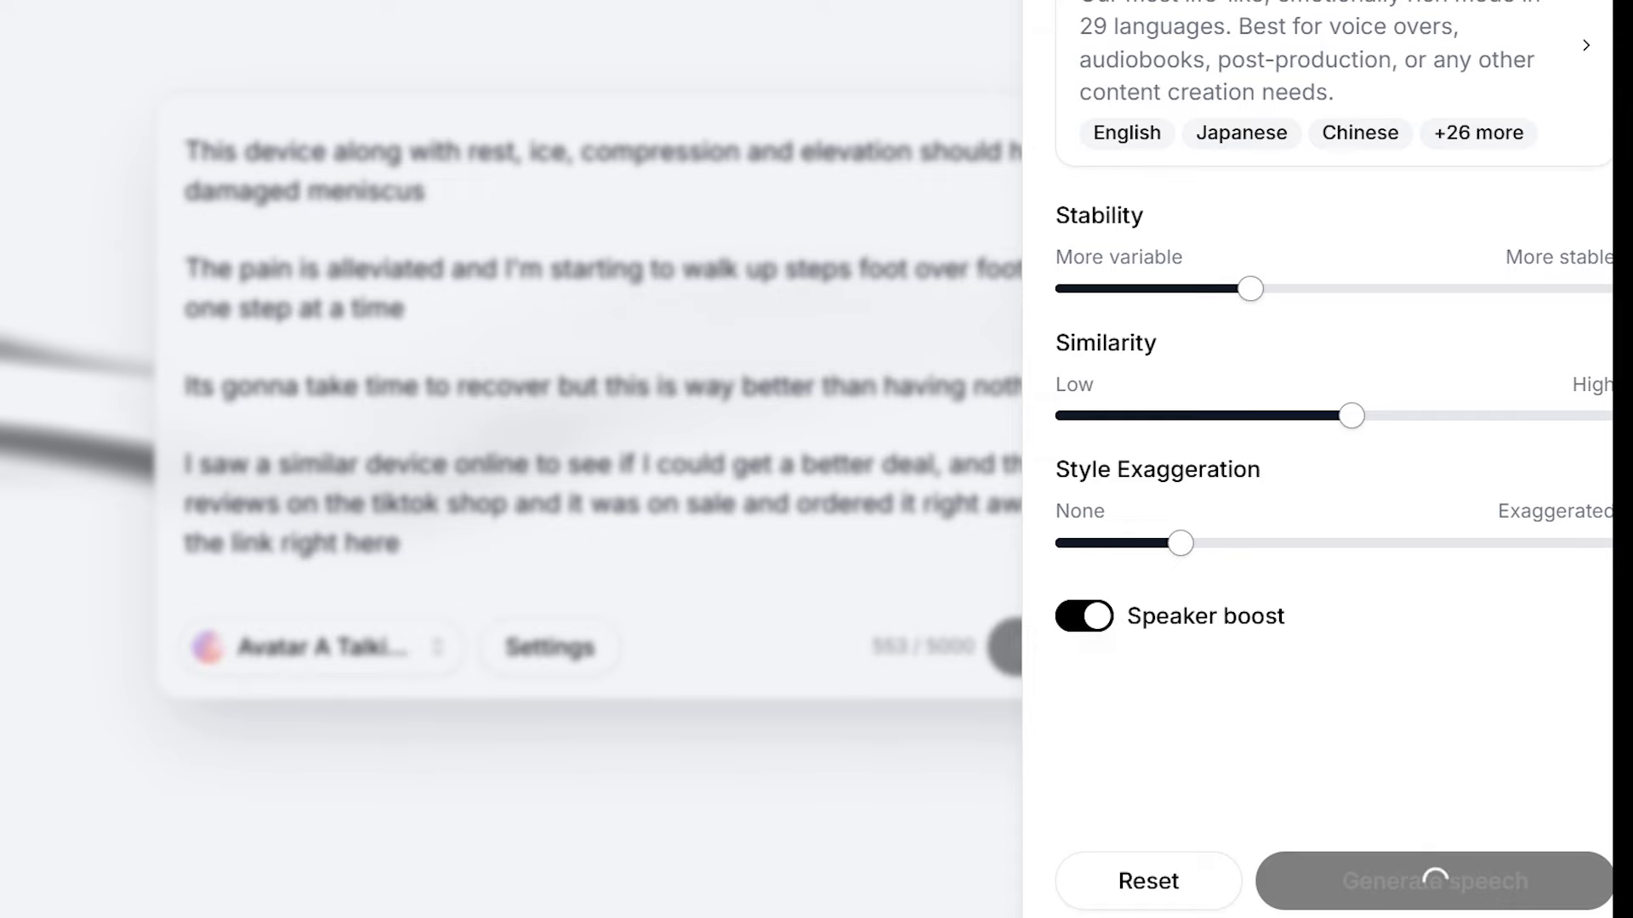
# Step: Close the voice settings and follow the script text while listening to the generated speech
pyautogui.click(889, 63)
pyautogui.scroll(2, 820, 283)
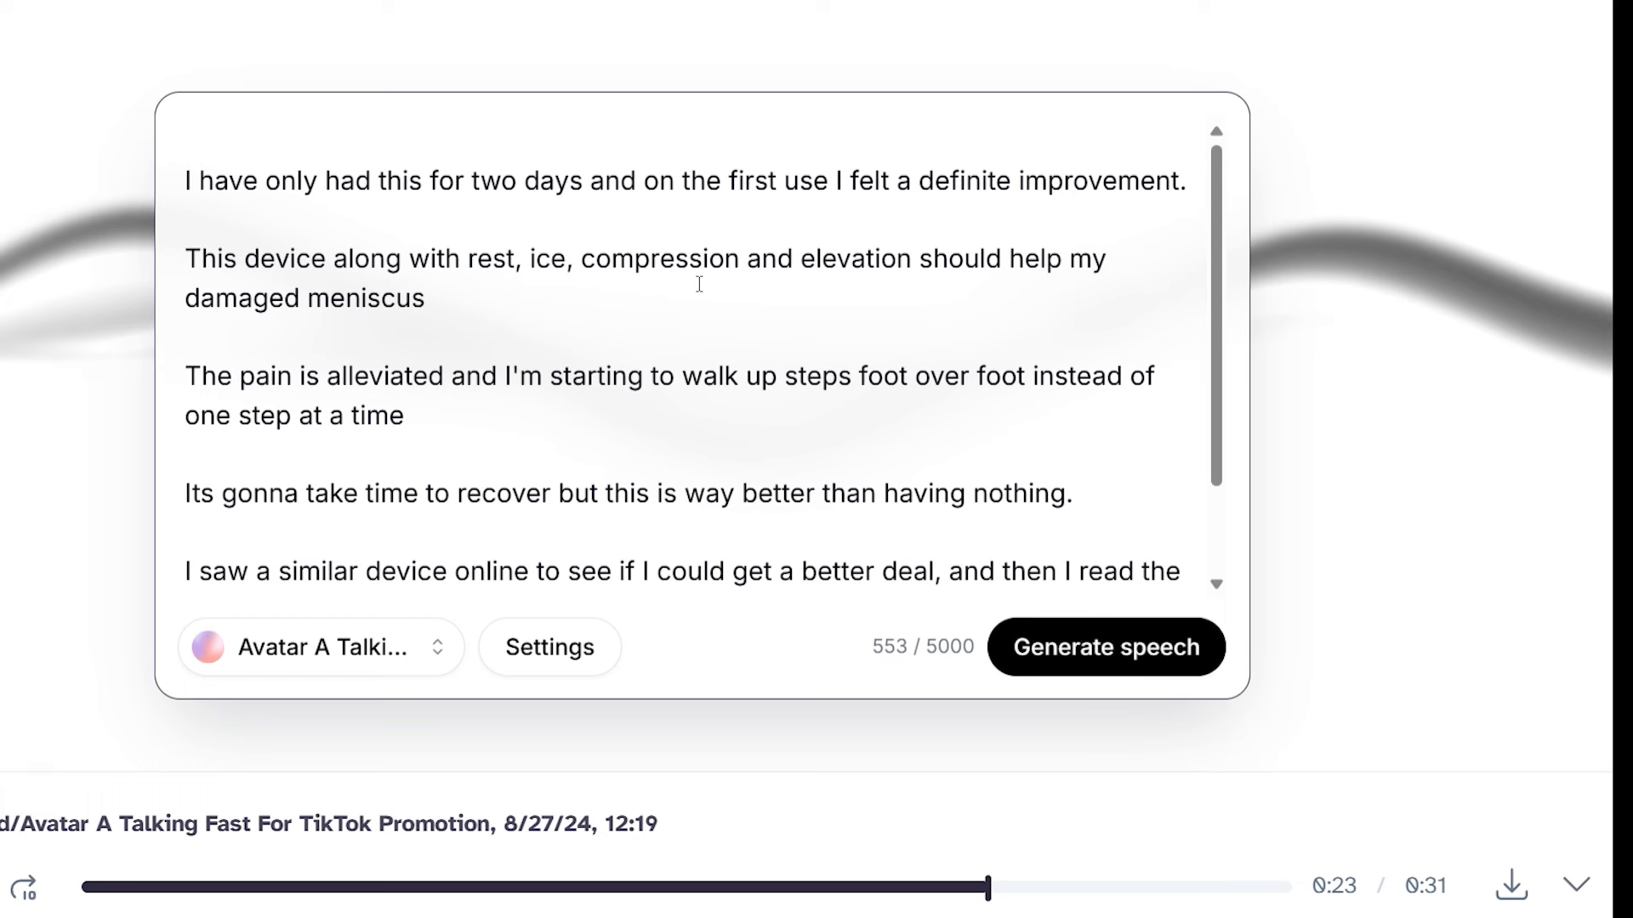
pyautogui.scroll(-2, 741, 258)
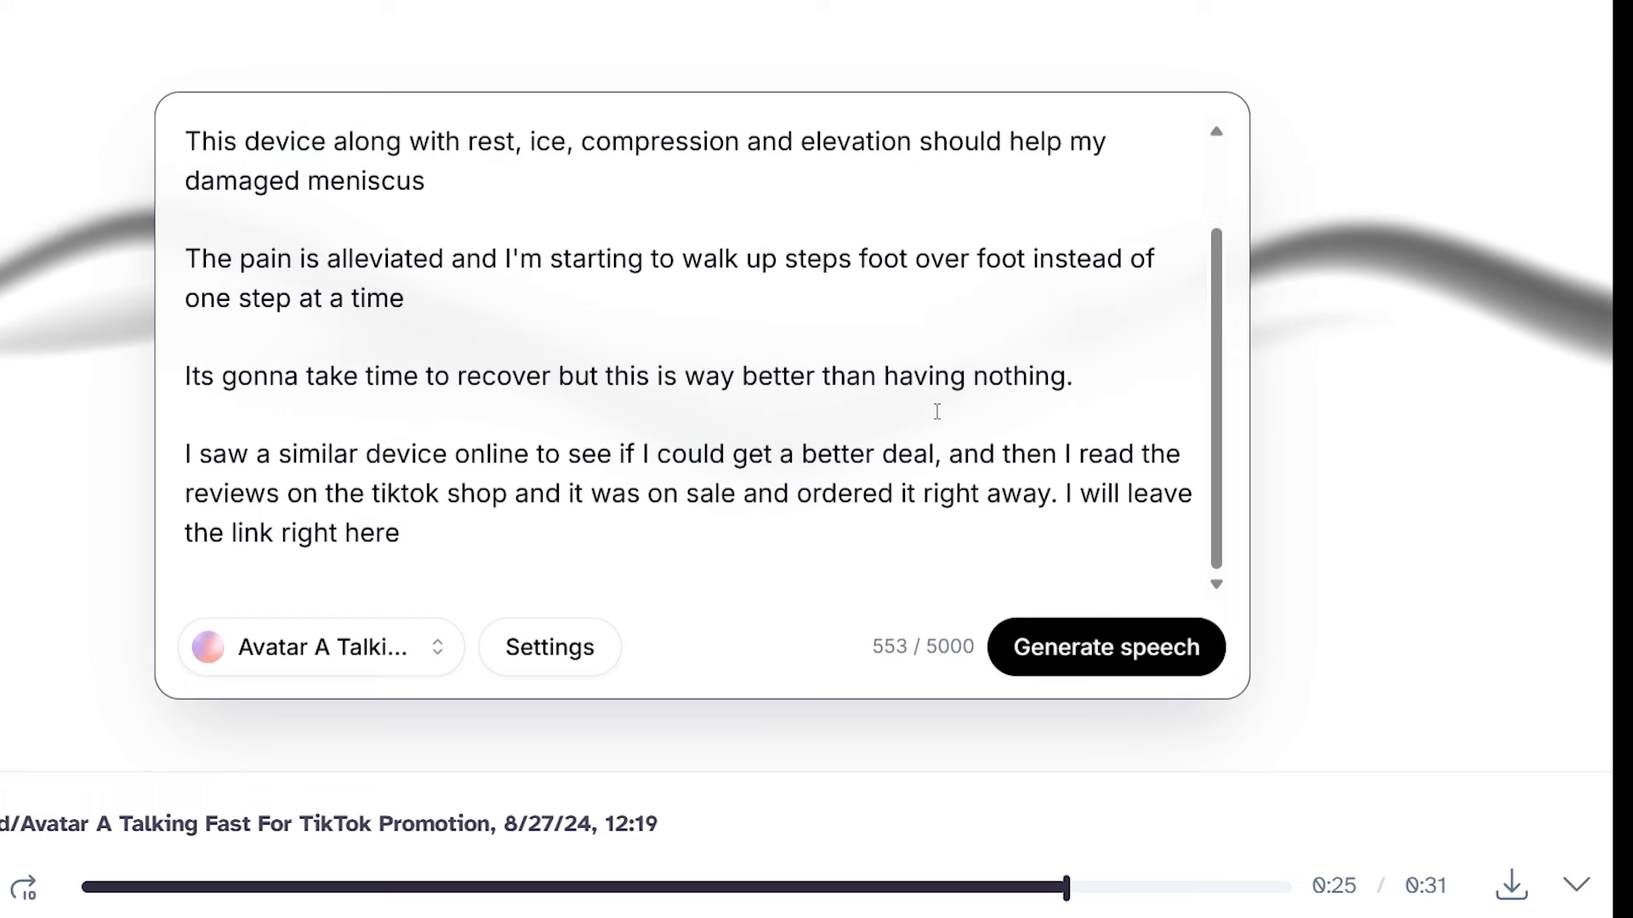